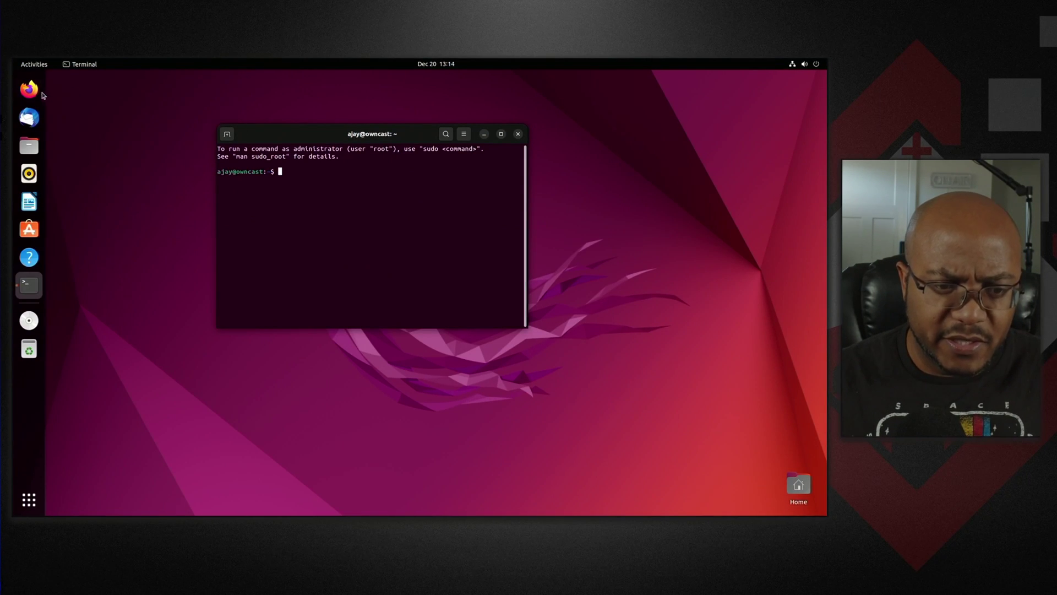
- Search for 'owncast' in Firefox and open the Owncast Quickstart result
{"action": "left_click", "coordinate": [30, 89]}
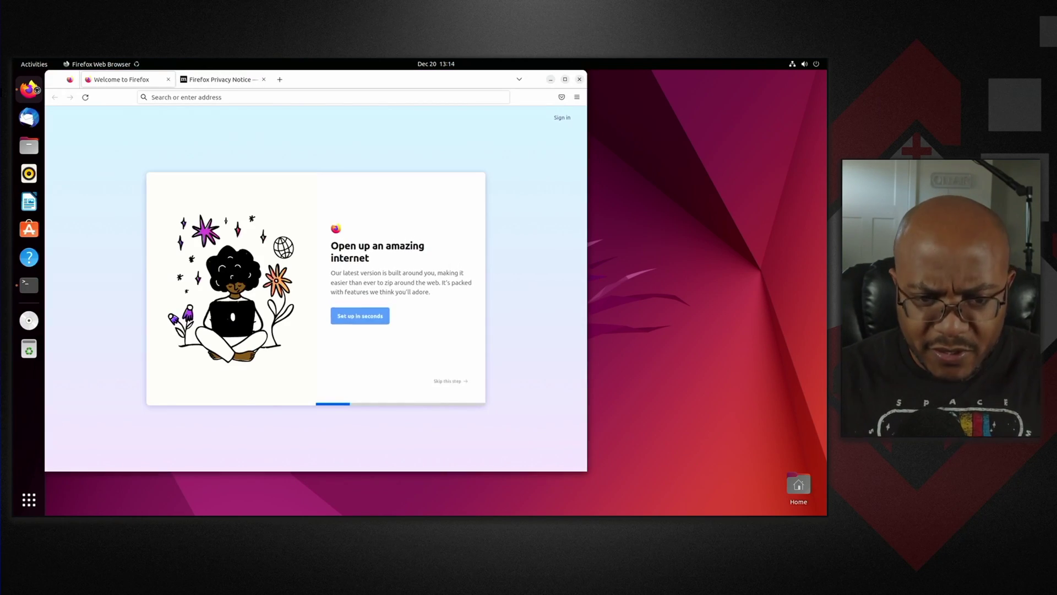
{"action": "left_click", "coordinate": [201, 97]}
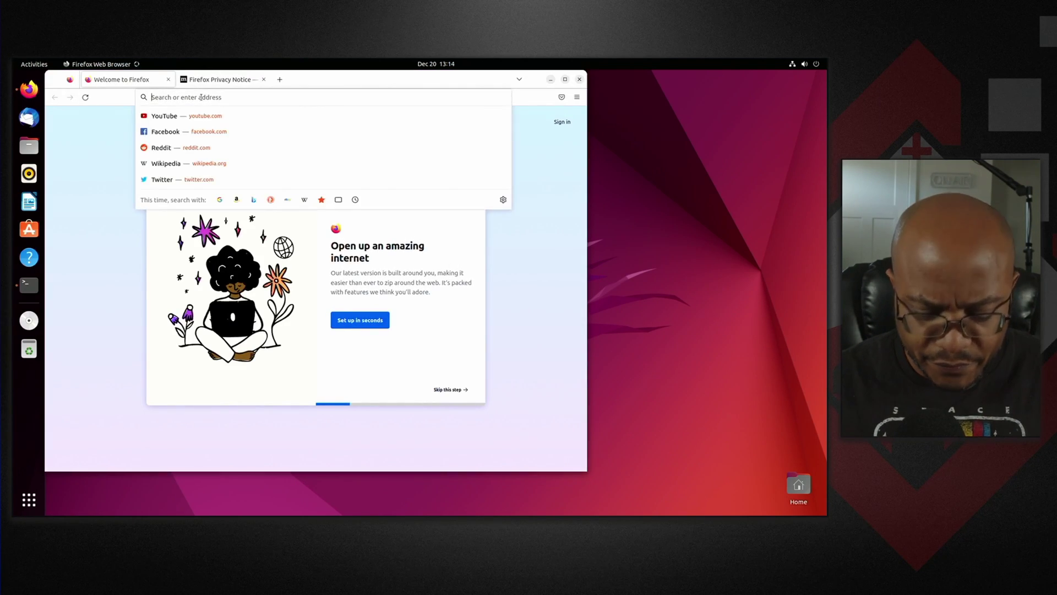
{"action": "type", "text": "owncast"}
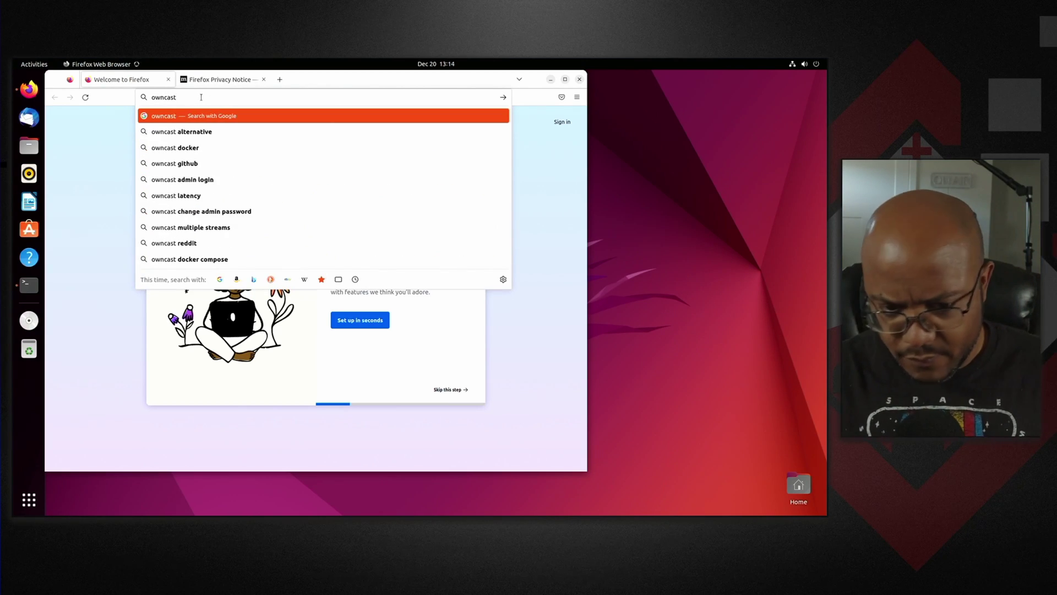
{"action": "key", "text": "Return"}
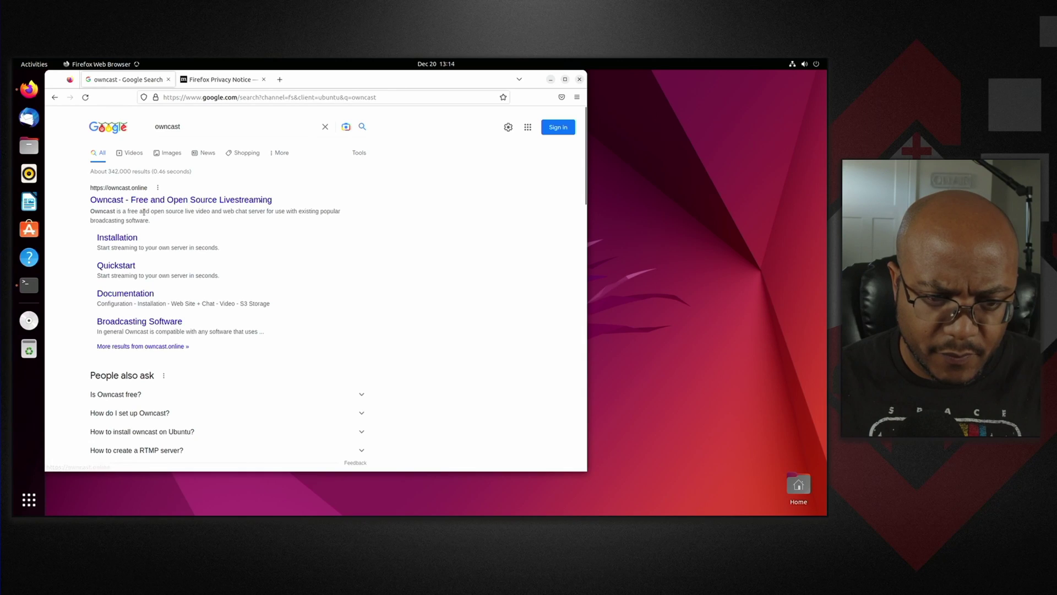
{"action": "left_click", "coordinate": [129, 267]}
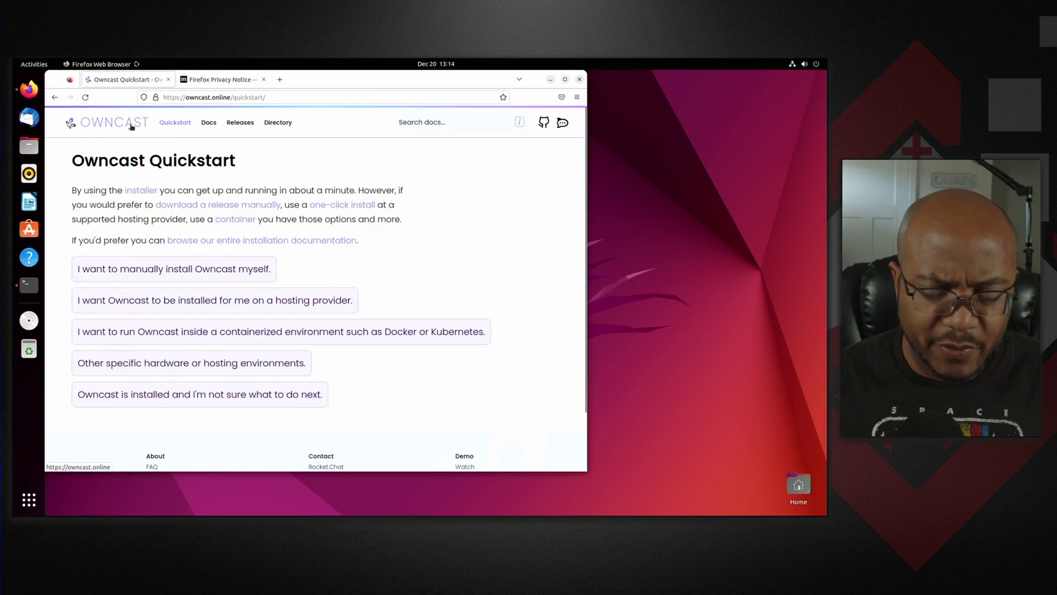
- Go to the owncast.online home page, maximize Firefox, and return to the Quickstart page
{"action": "left_click", "coordinate": [131, 126]}
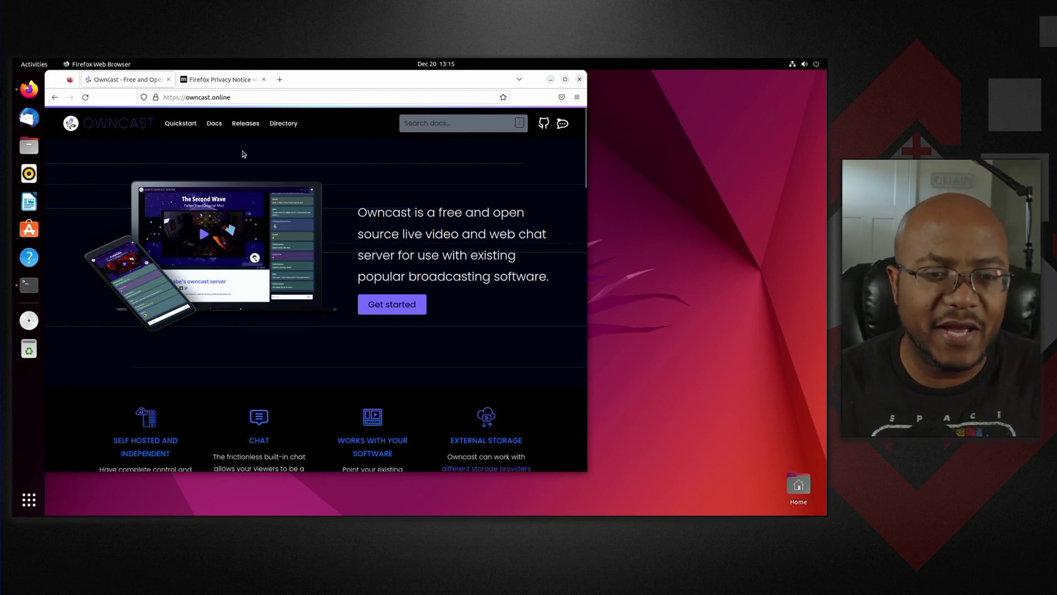
{"action": "left_click", "coordinate": [565, 80]}
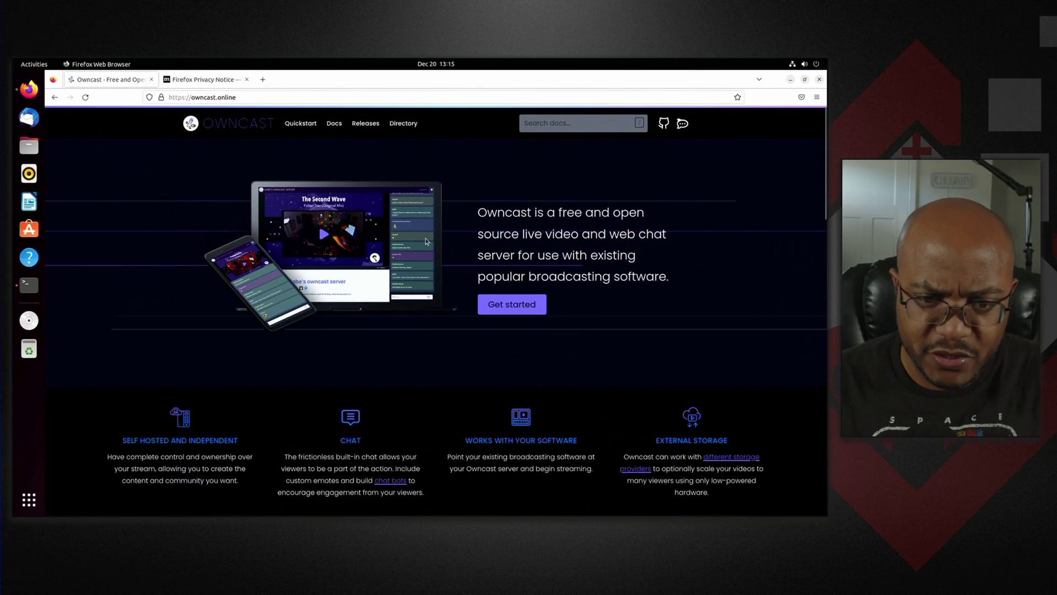
{"action": "left_click", "coordinate": [309, 127]}
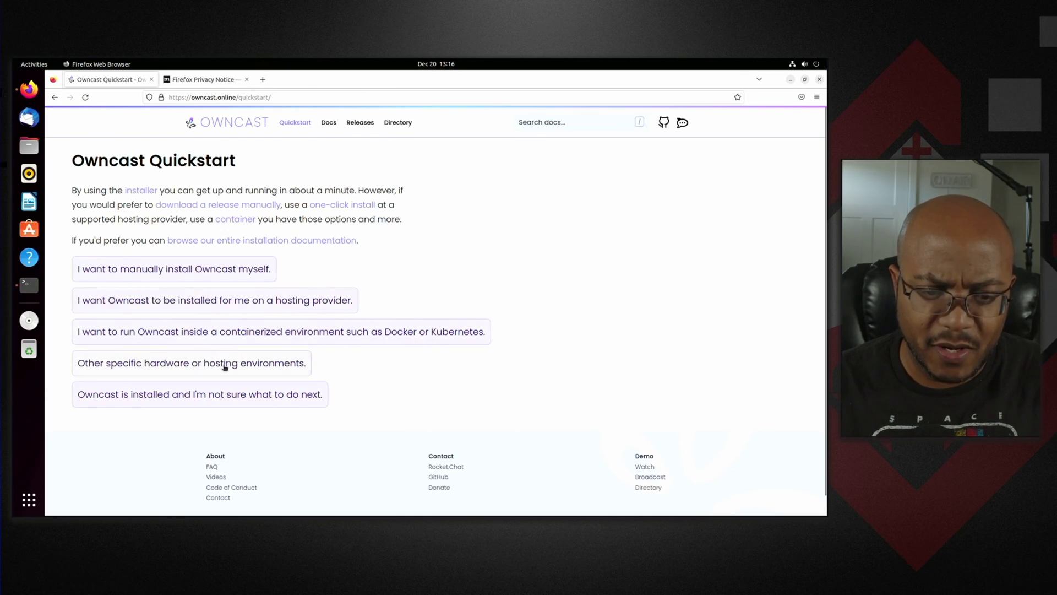
- Choose manual install, then the Owncast Quick Installer Script page, and open a terminal
{"action": "left_click", "coordinate": [236, 270]}
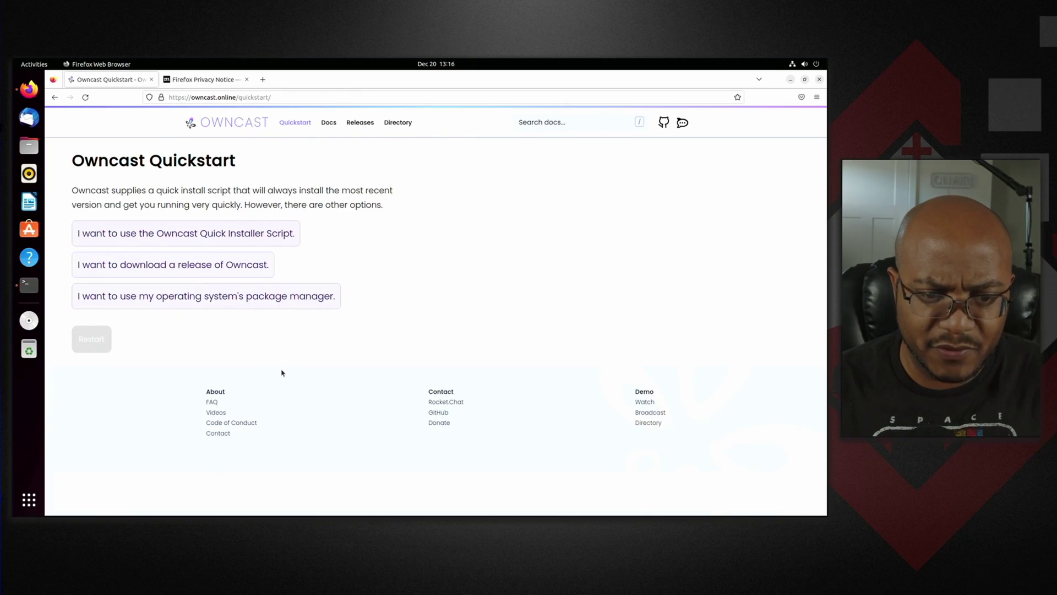
{"action": "left_click", "coordinate": [265, 235]}
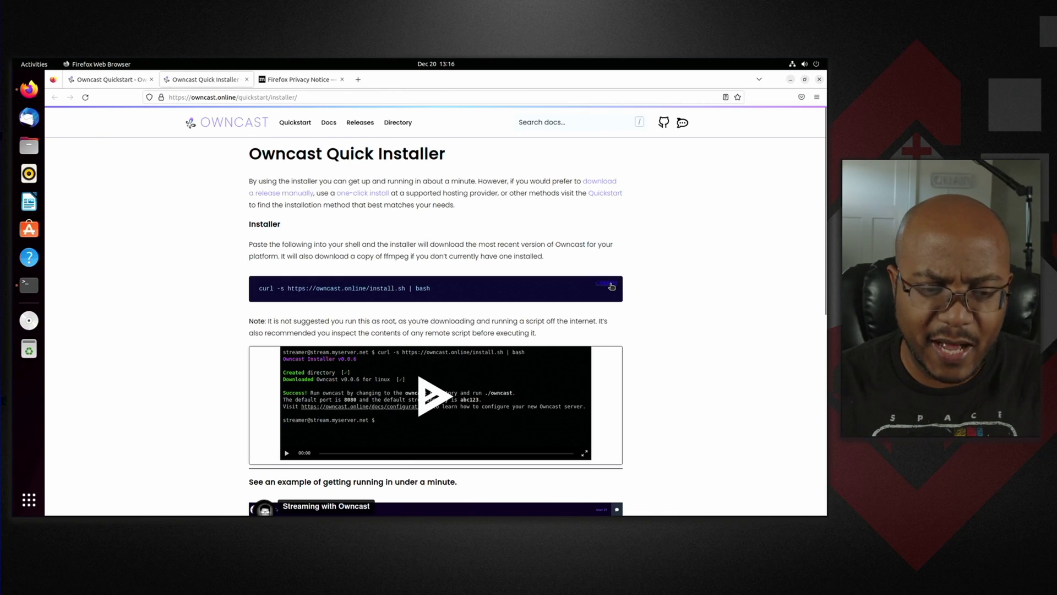
{"action": "left_click", "coordinate": [30, 290]}
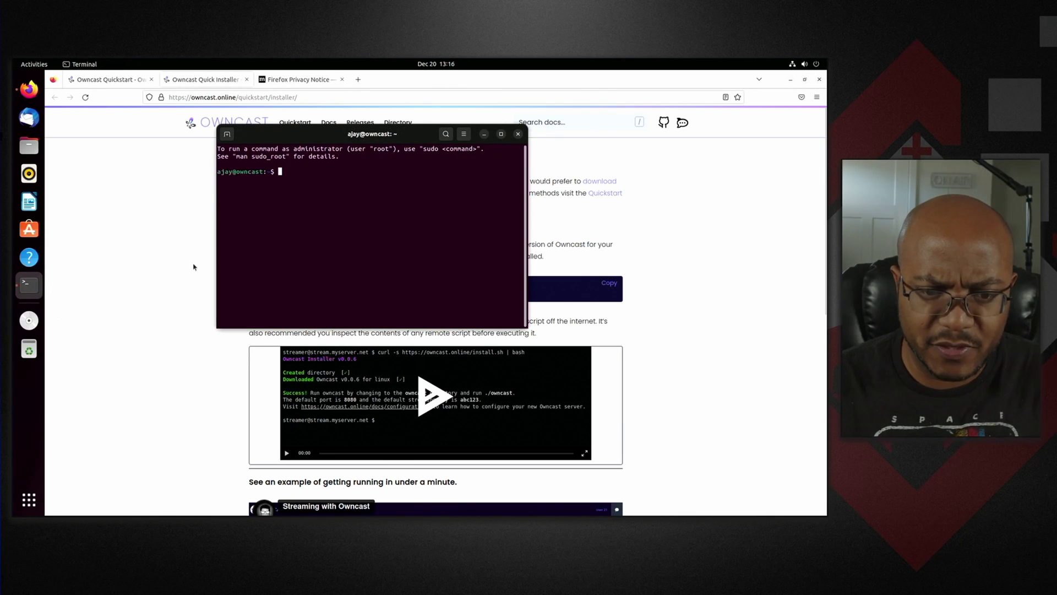
- Paste and run the Owncast install command, then install curl with sudo apt install curl
{"action": "right_click", "coordinate": [413, 171]}
{"action": "left_click", "coordinate": [424, 198]}
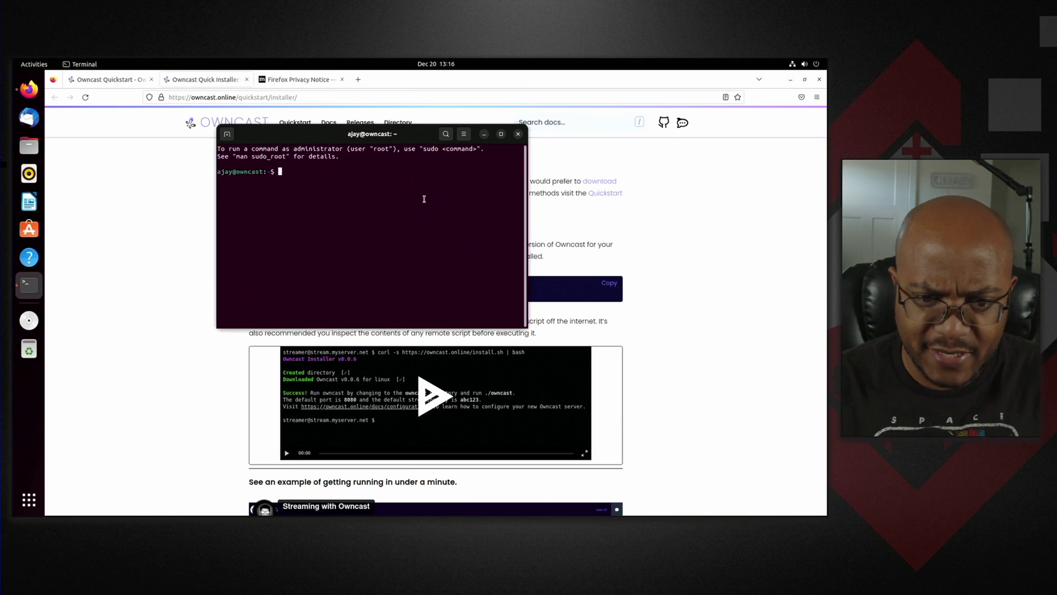
{"action": "key", "text": "Return"}
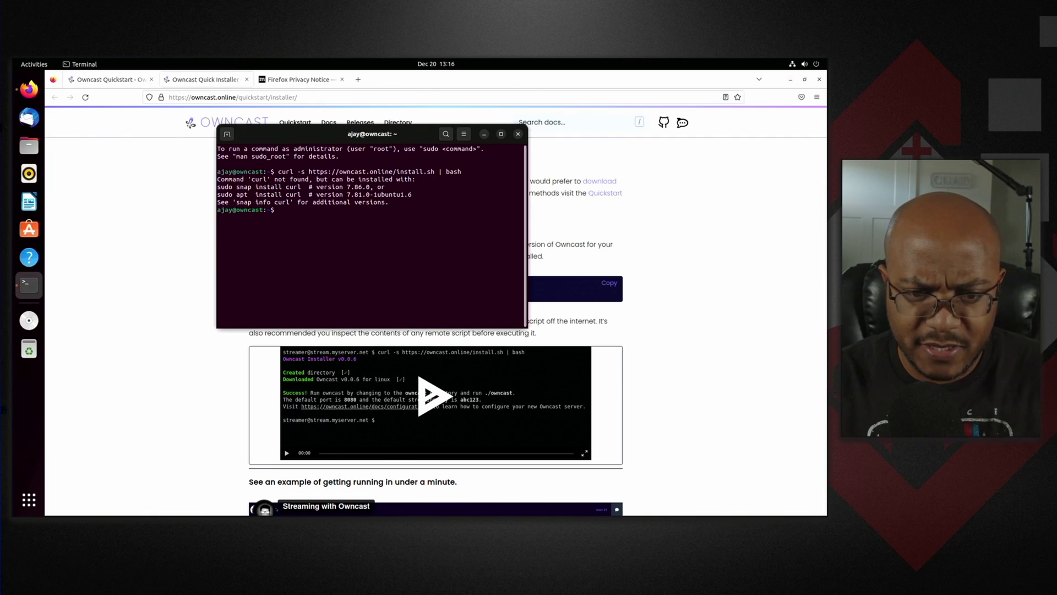
{"action": "type", "text": "sudo "}
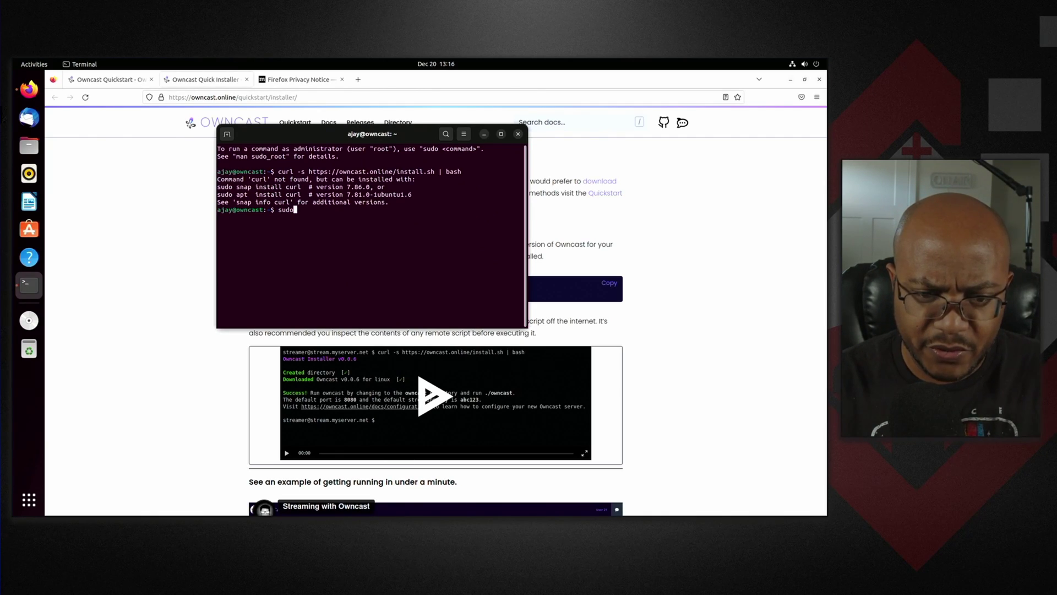
{"action": "type", "text": "apt "}
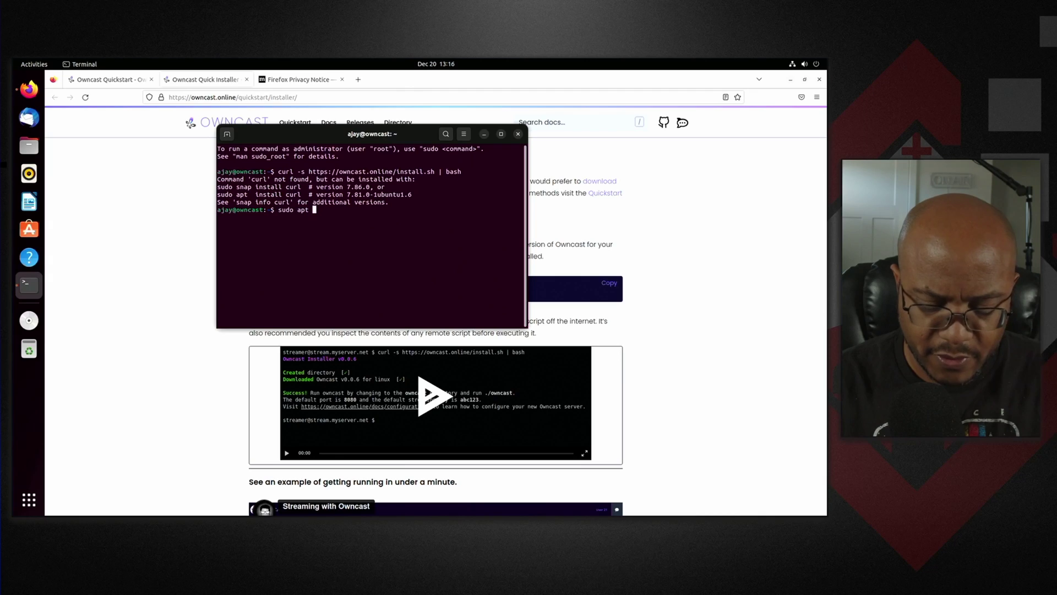
{"action": "type", "text": "install curl"}
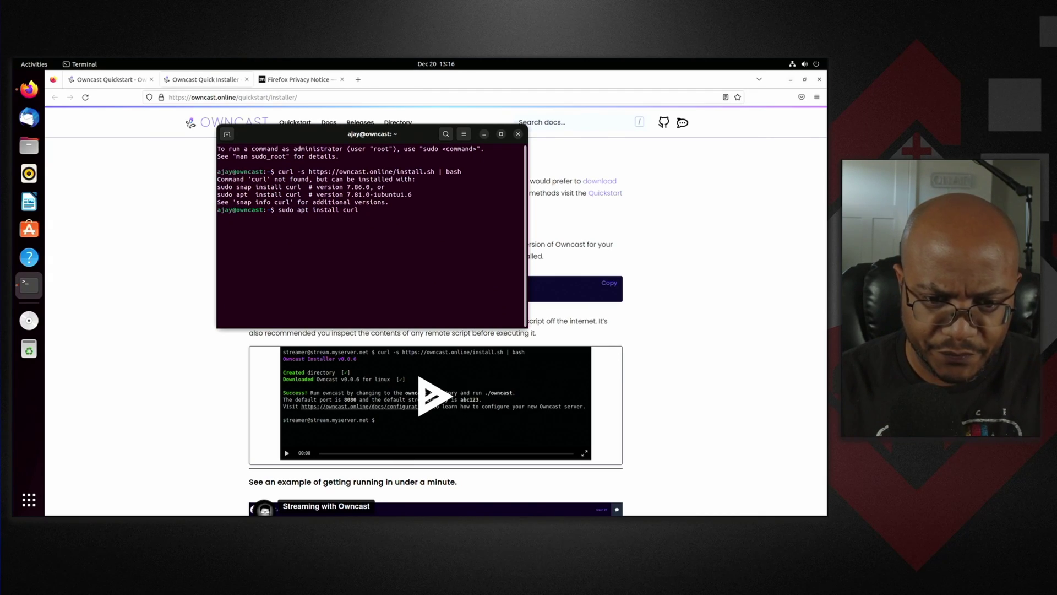
{"action": "key", "text": "Return"}
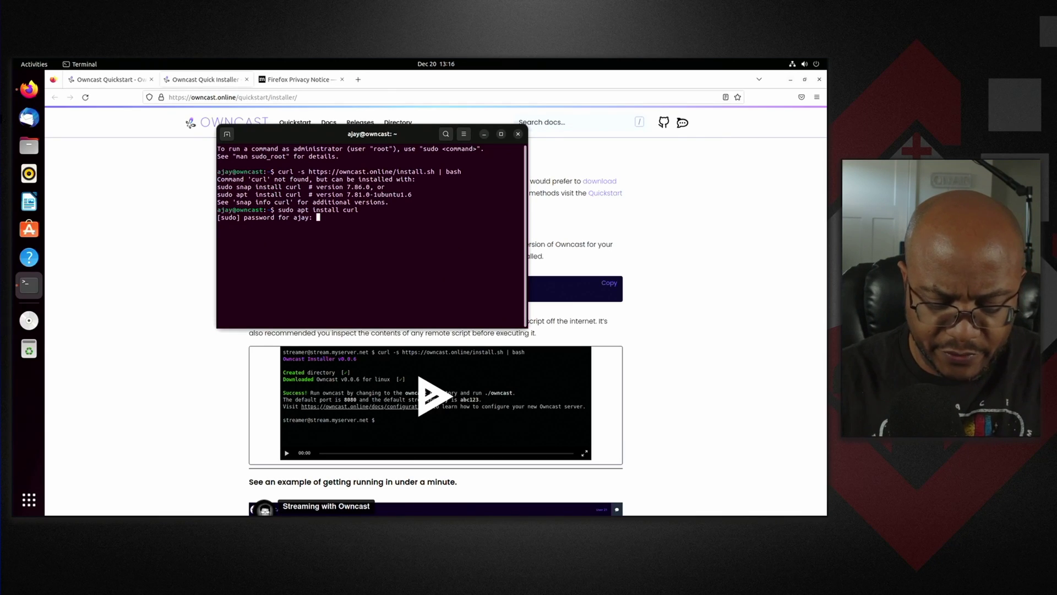
{"action": "key", "text": "Return"}
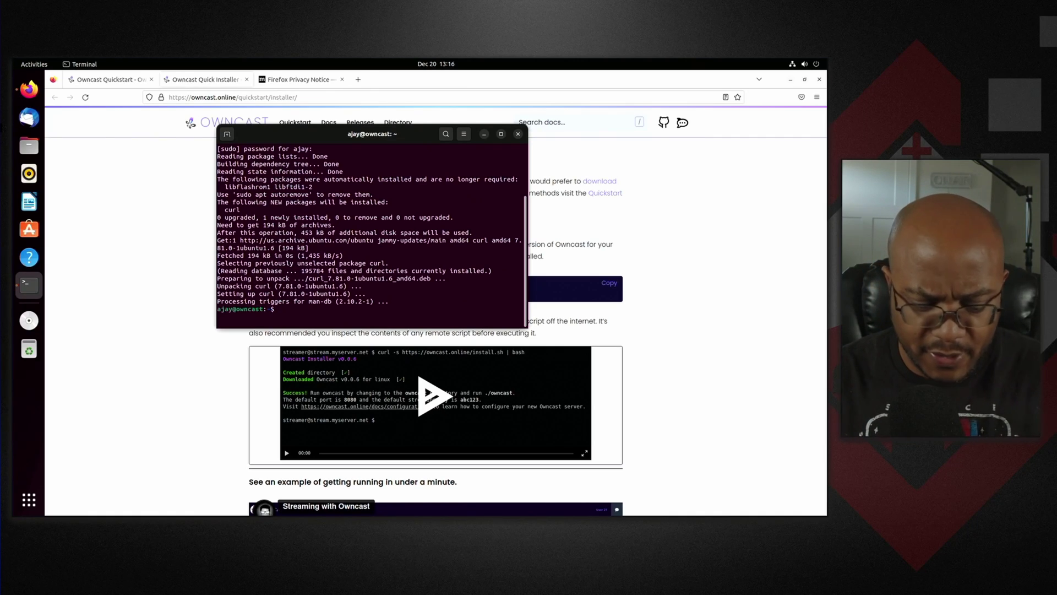
{"action": "type", "text": "clear"}
{"action": "key", "text": "Return"}
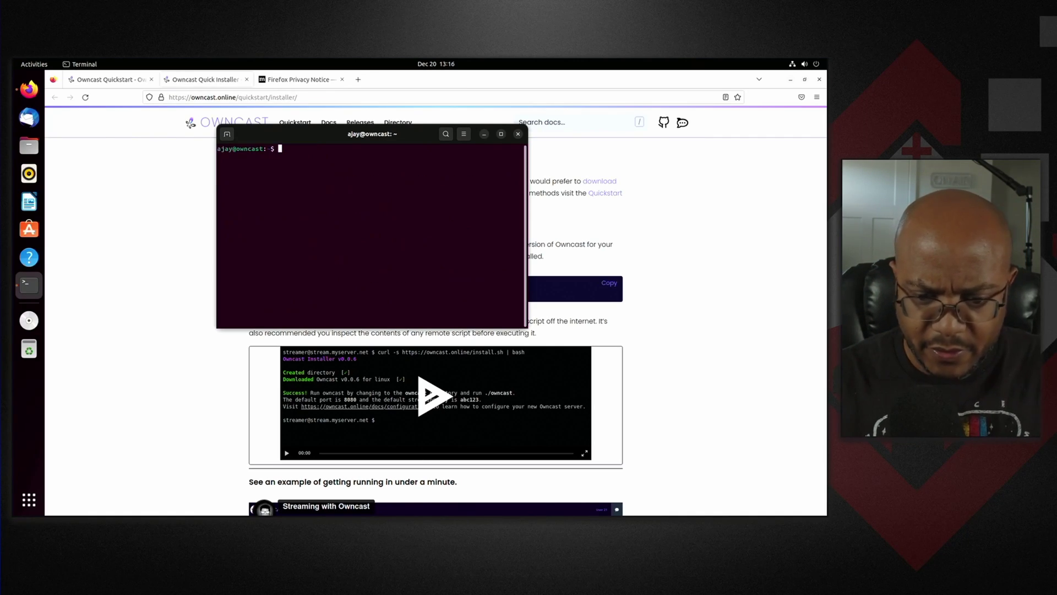
{"action": "type", "text": "curl -s https://owncast.online/install.sh | bash"}
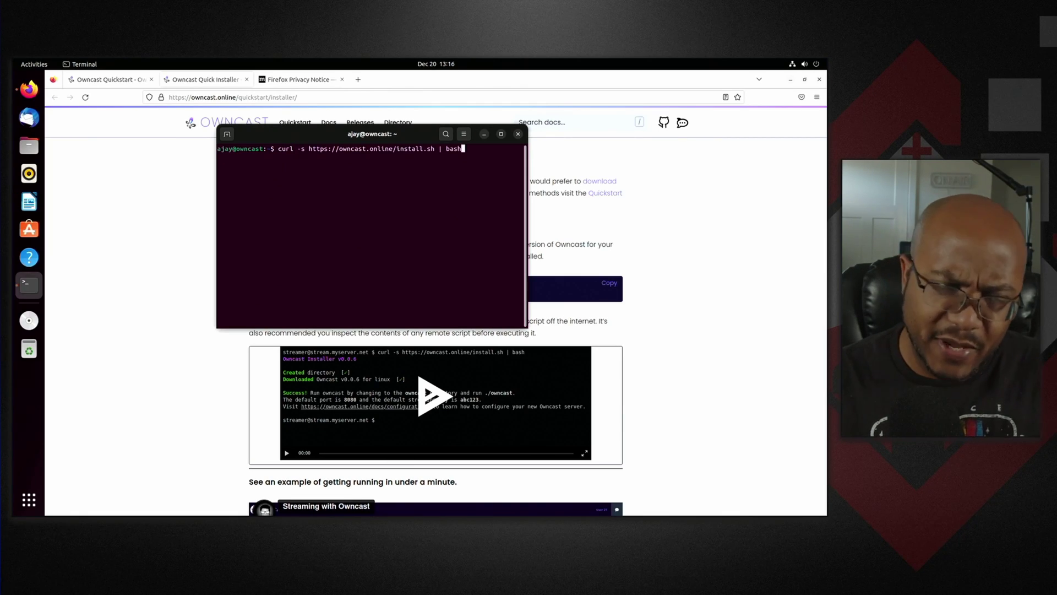
{"action": "key", "text": "Return"}
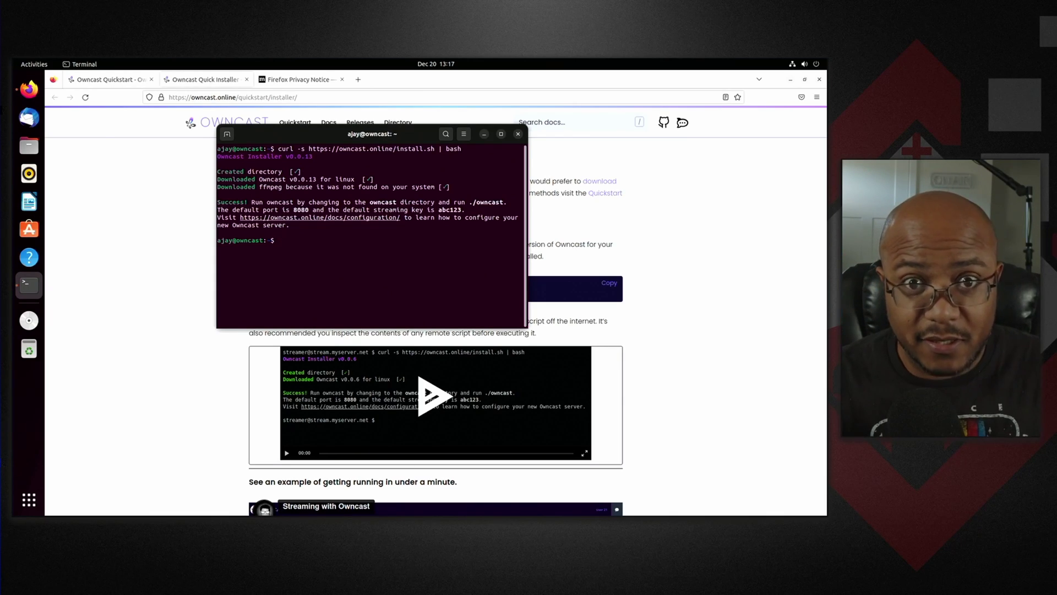
{"action": "key", "text": "ctrl+l"}
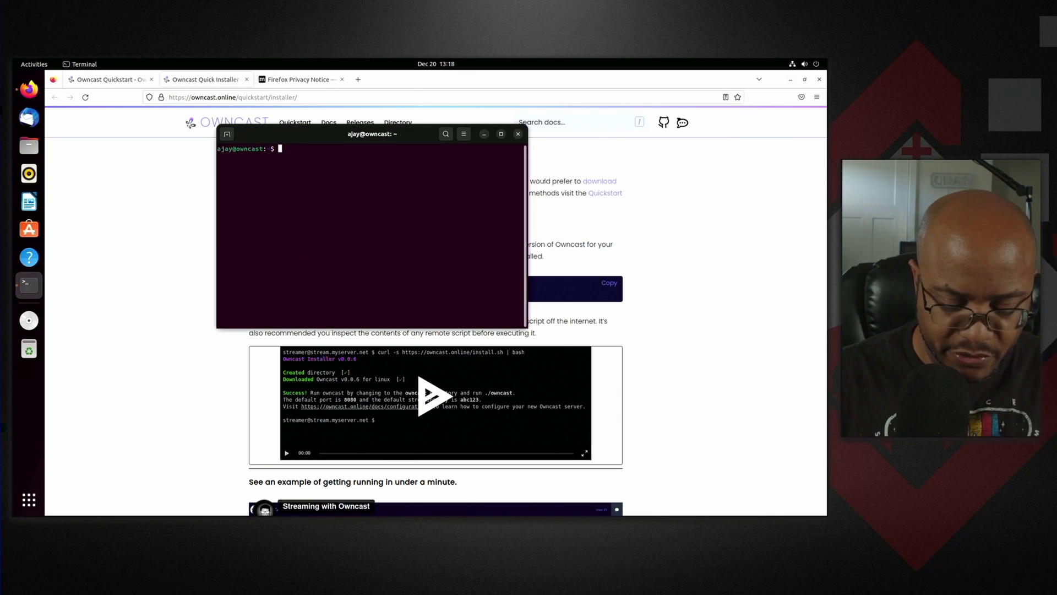
- Change into the owncast folder and launch the server with ./owncast
{"action": "type", "text": "cd own"}
{"action": "key", "text": "Tab"}
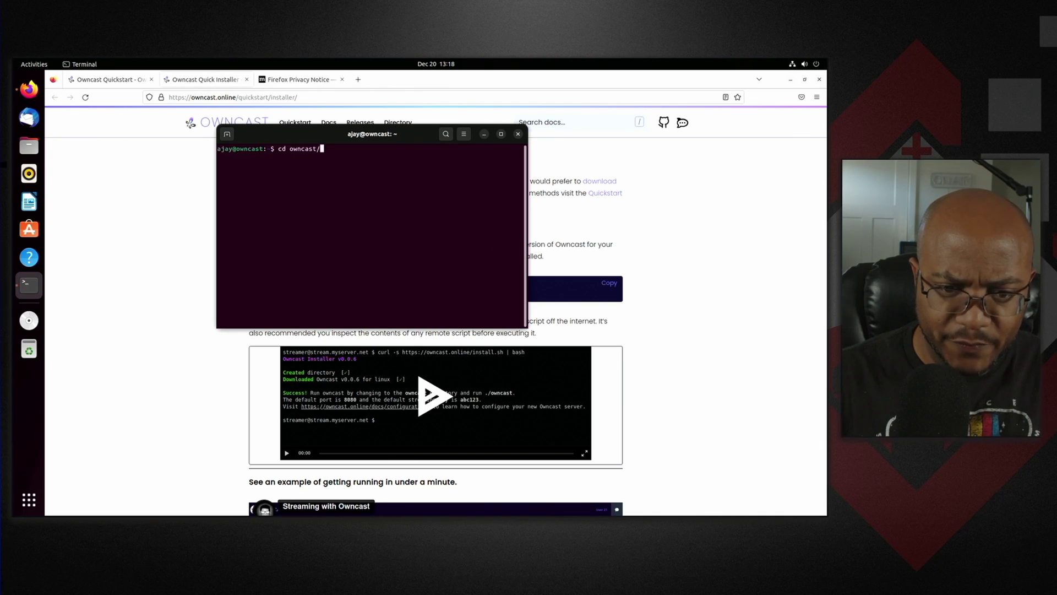
{"action": "key", "text": "Return"}
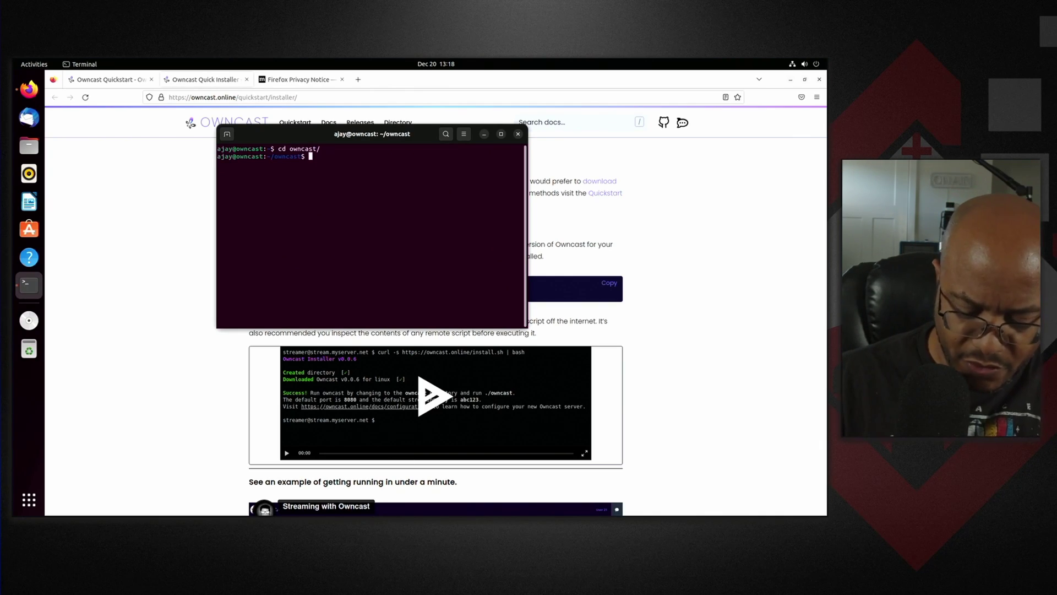
{"action": "type", "text": "./owncast"}
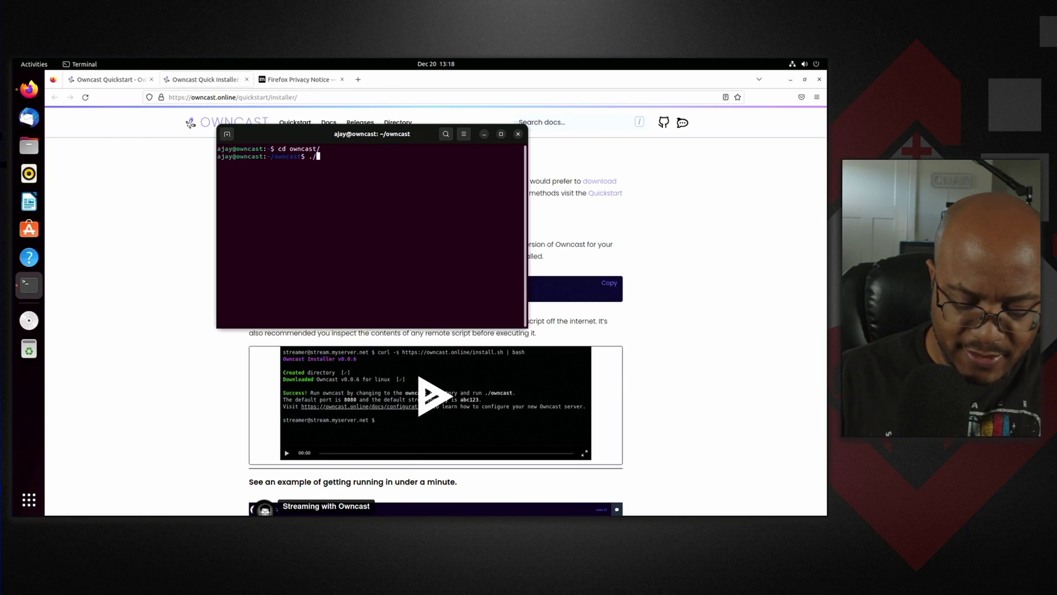
{"action": "key", "text": "Return"}
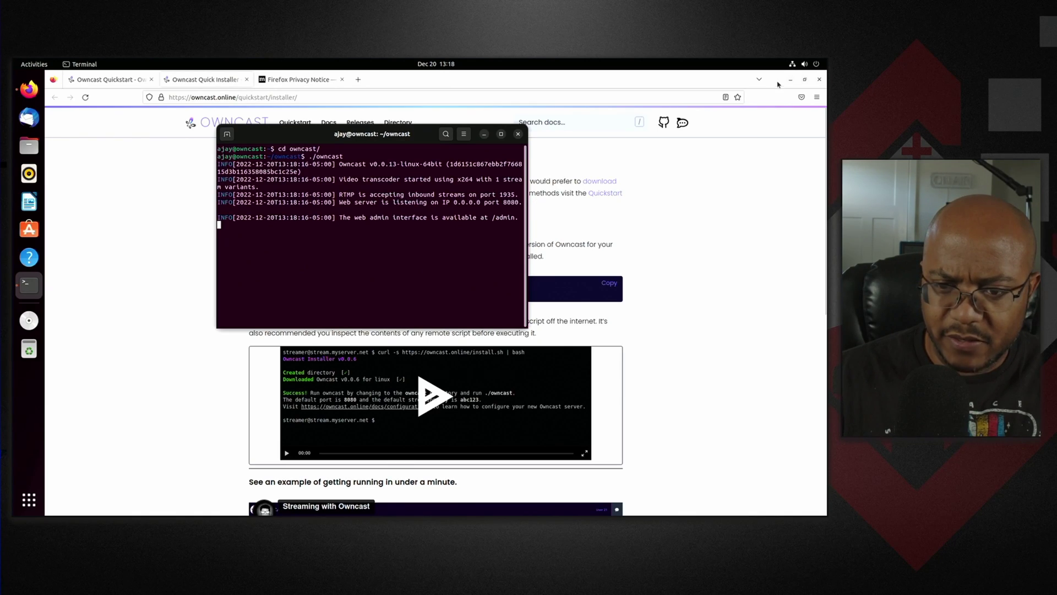
- Open the Wired connection details in Settings to find the IPv4 address 192.168.0.214
{"action": "left_click", "coordinate": [792, 64]}
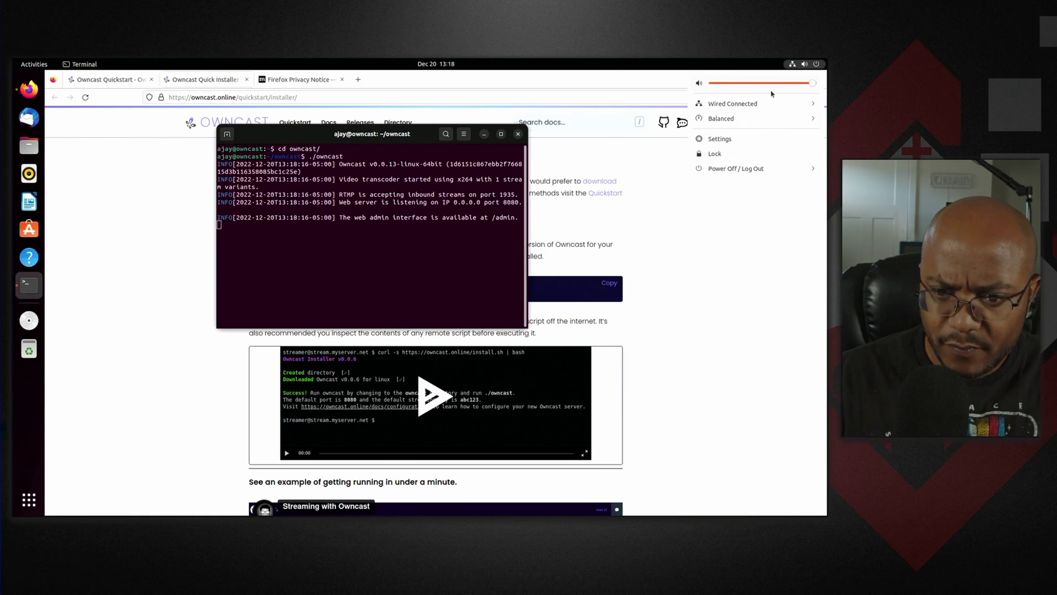
{"action": "left_click", "coordinate": [762, 106]}
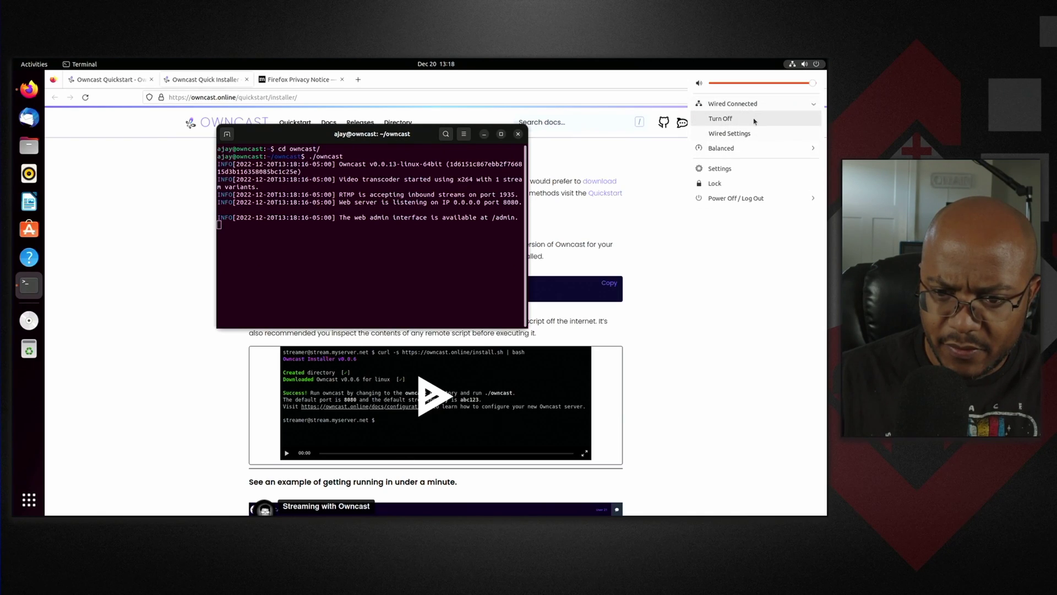
{"action": "left_click", "coordinate": [750, 134]}
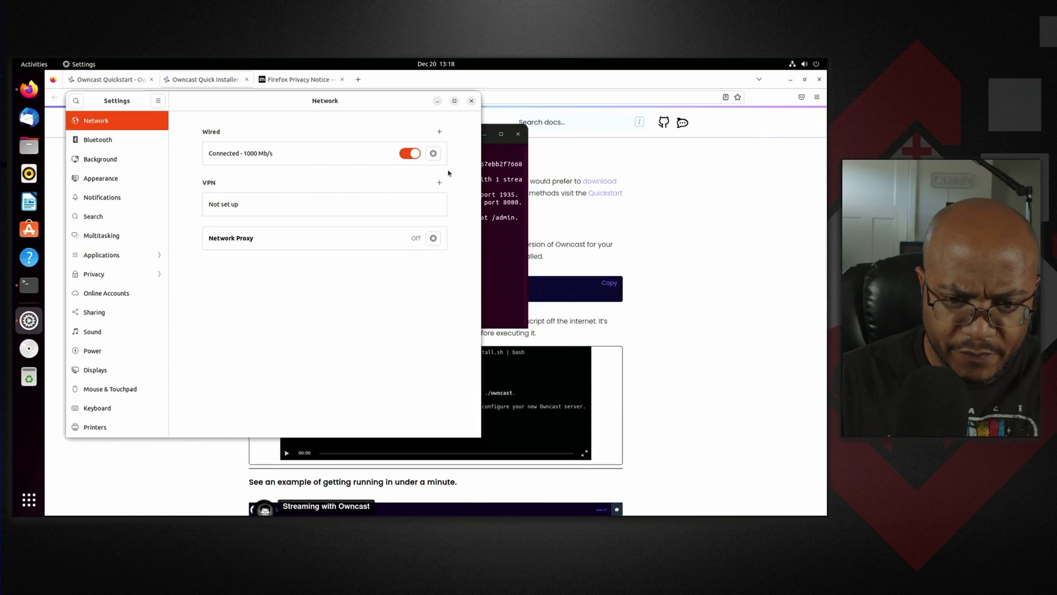
{"action": "left_click", "coordinate": [440, 156]}
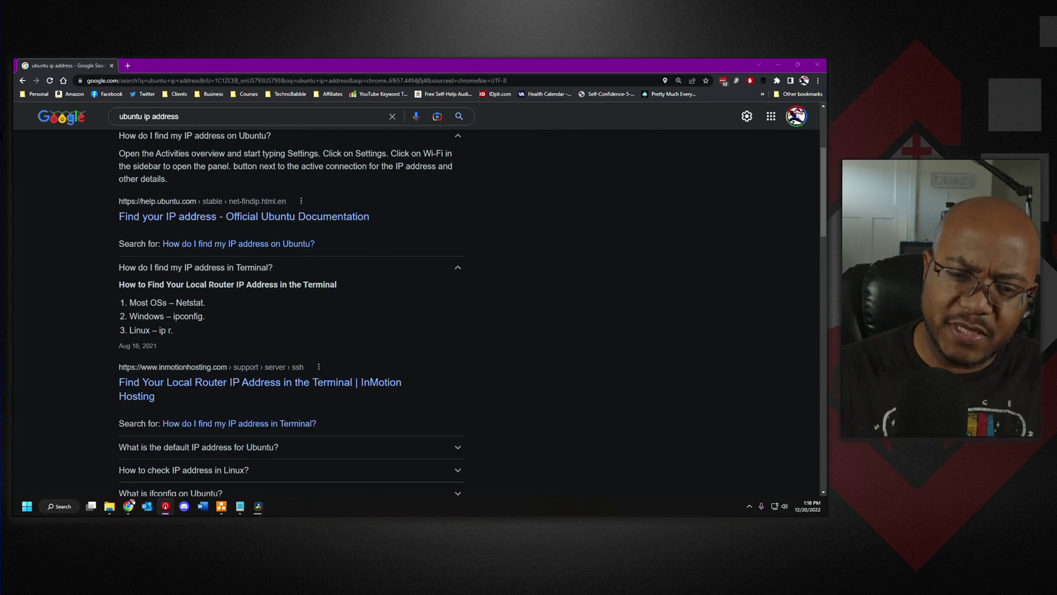
- Load 192.168.0.214:8080 in Chrome and continue past the not-secure warning
{"action": "left_click", "coordinate": [300, 81]}
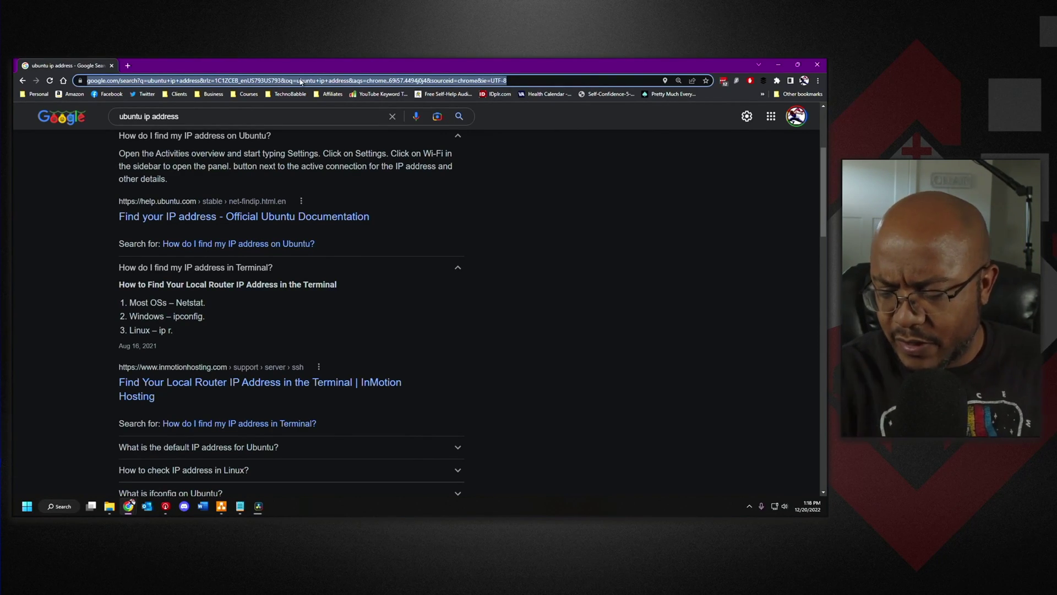
{"action": "type", "text": "192.168.0"}
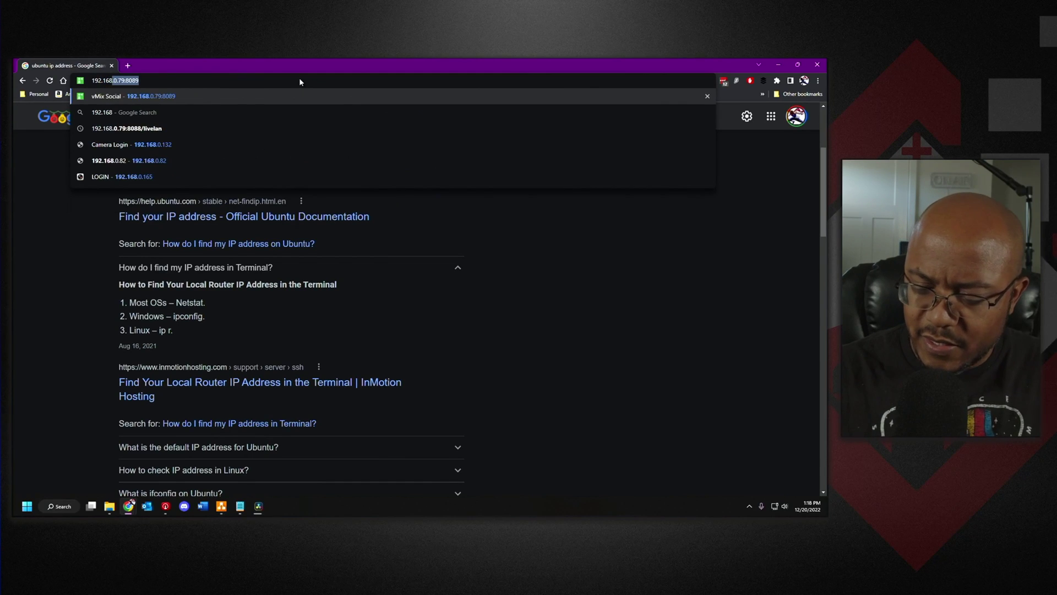
{"action": "type", "text": ".214"}
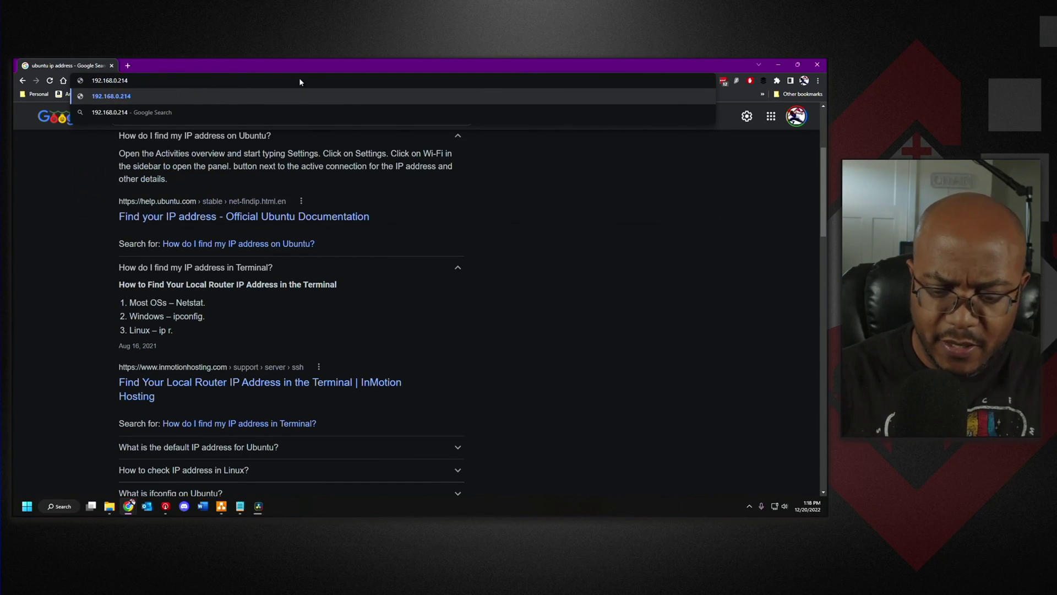
{"action": "type", "text": ":8080"}
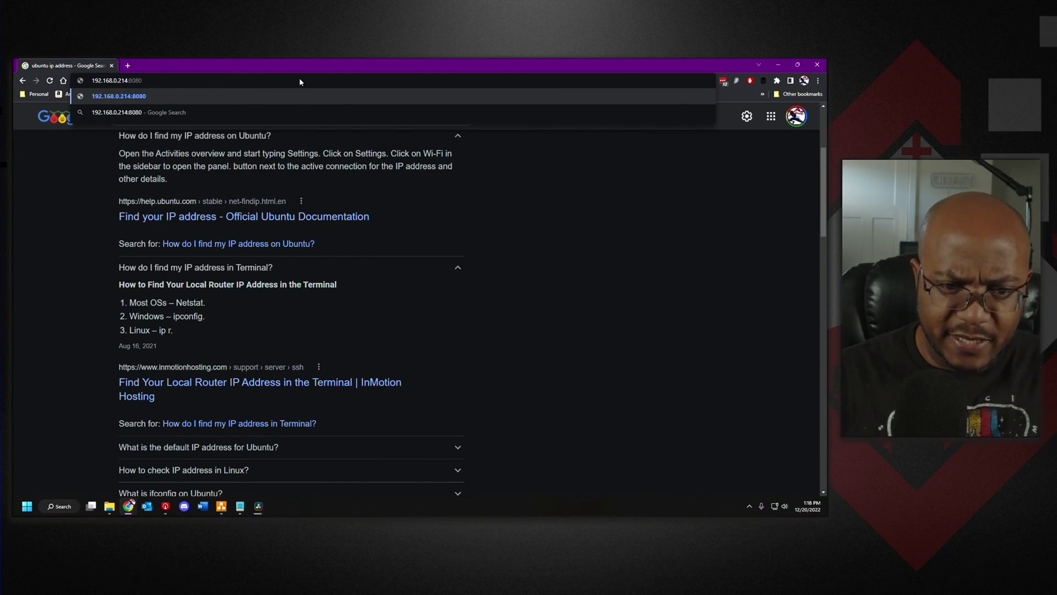
{"action": "key", "text": "Return"}
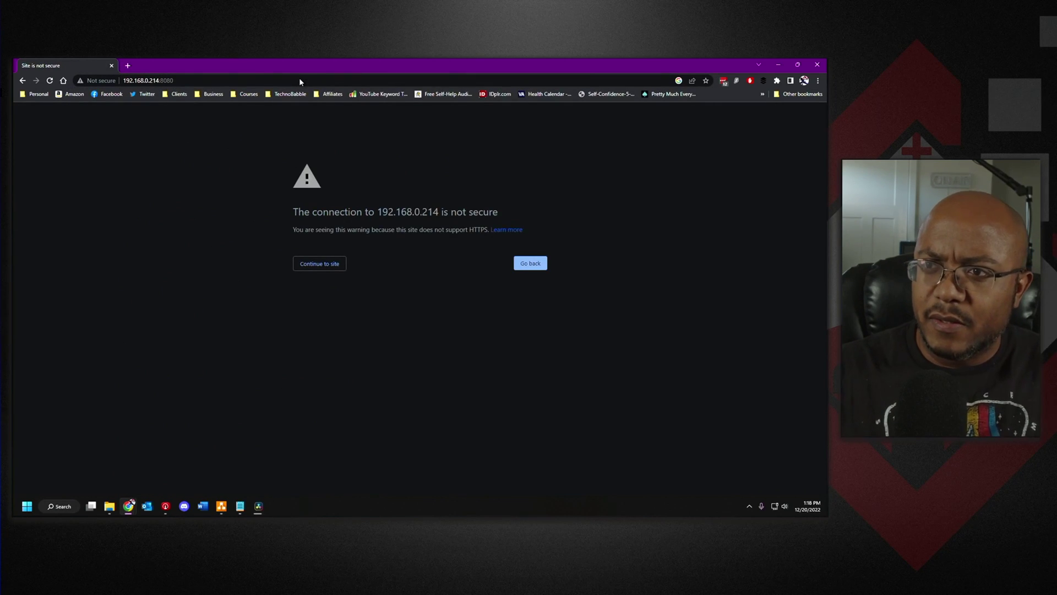
{"action": "left_click", "coordinate": [318, 265]}
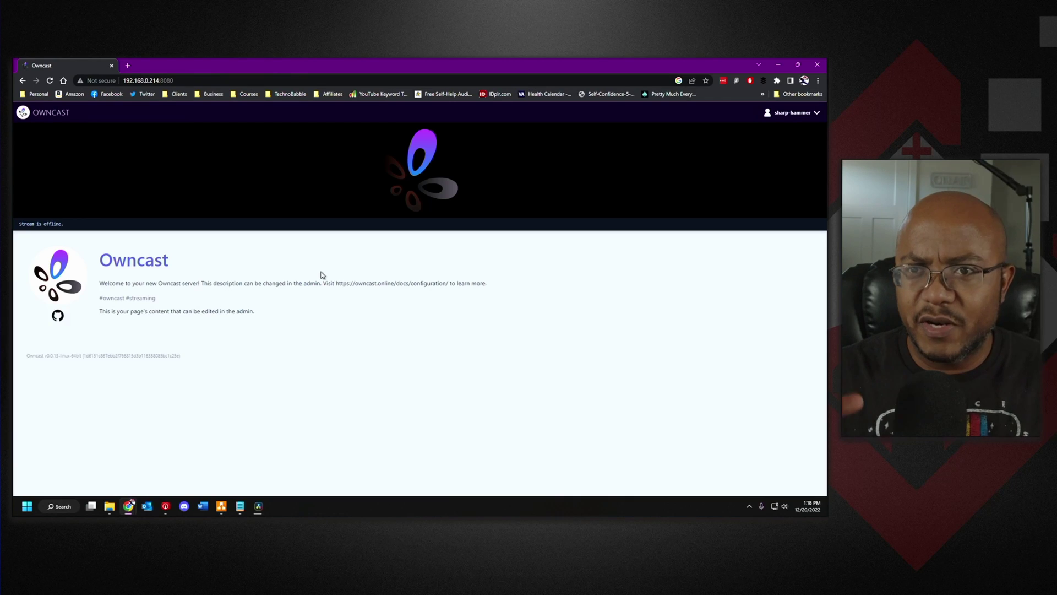
- Open the server's admin page at 192.168.0.214:8080/admin
{"action": "left_click", "coordinate": [201, 81]}
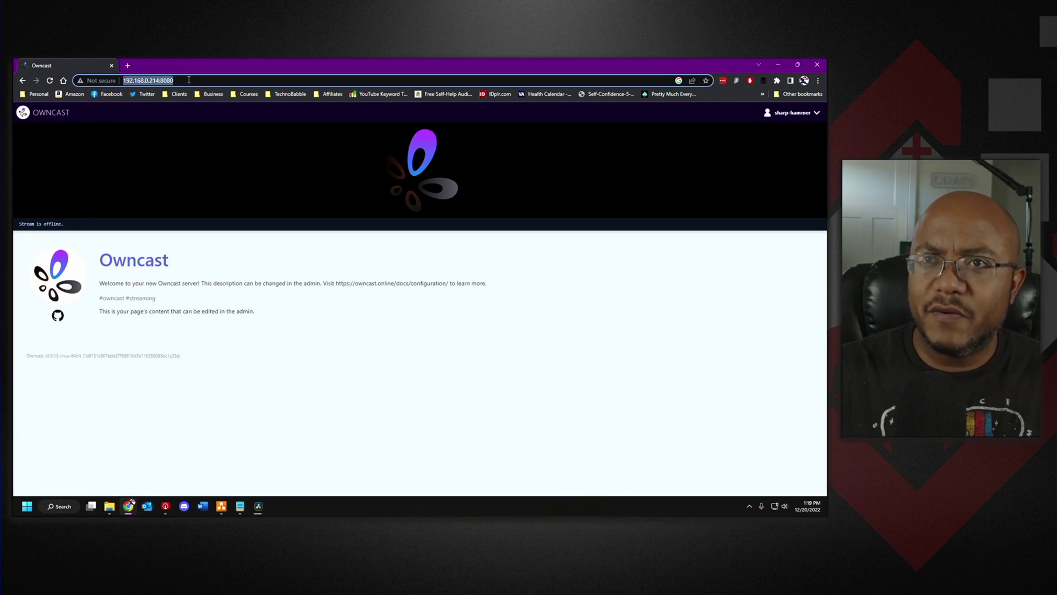
{"action": "left_click", "coordinate": [189, 80]}
{"action": "type", "text": "/admi"}
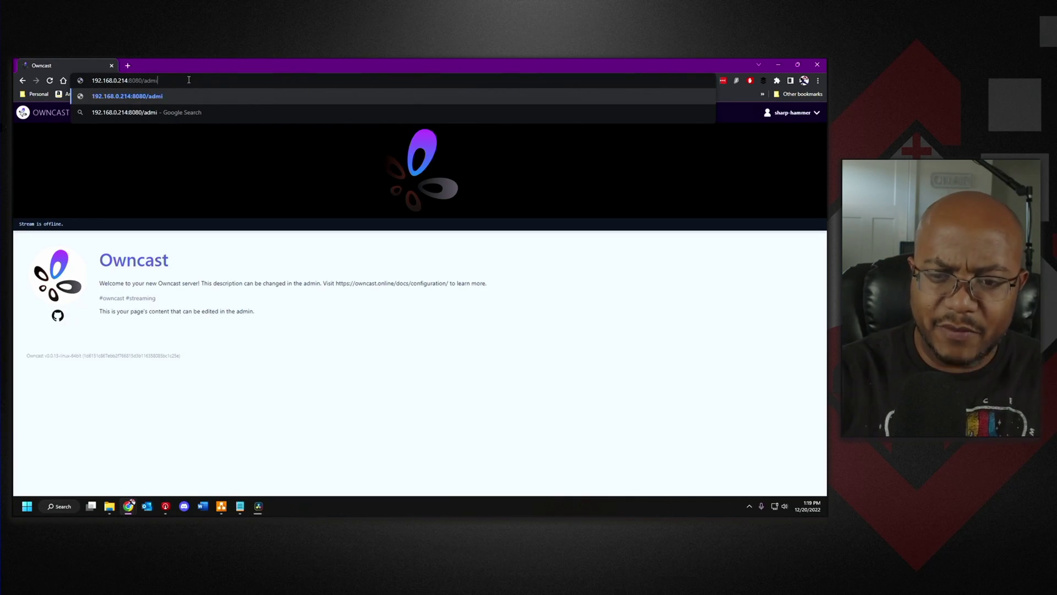
{"action": "type", "text": "n"}
{"action": "key", "text": "Return"}
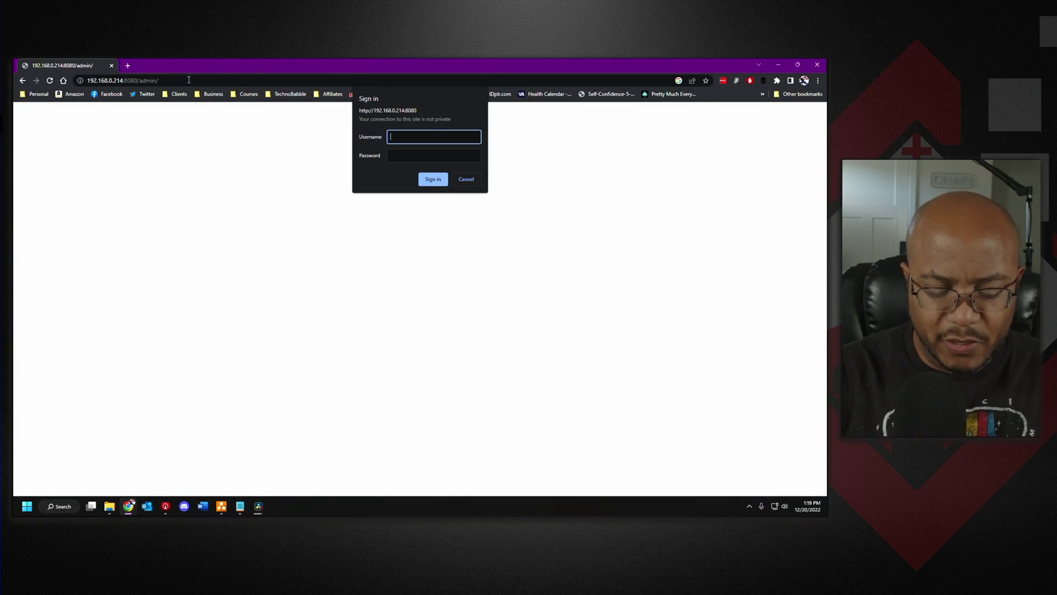
- Sign in with the admin username and password
{"action": "type", "text": "admin"}
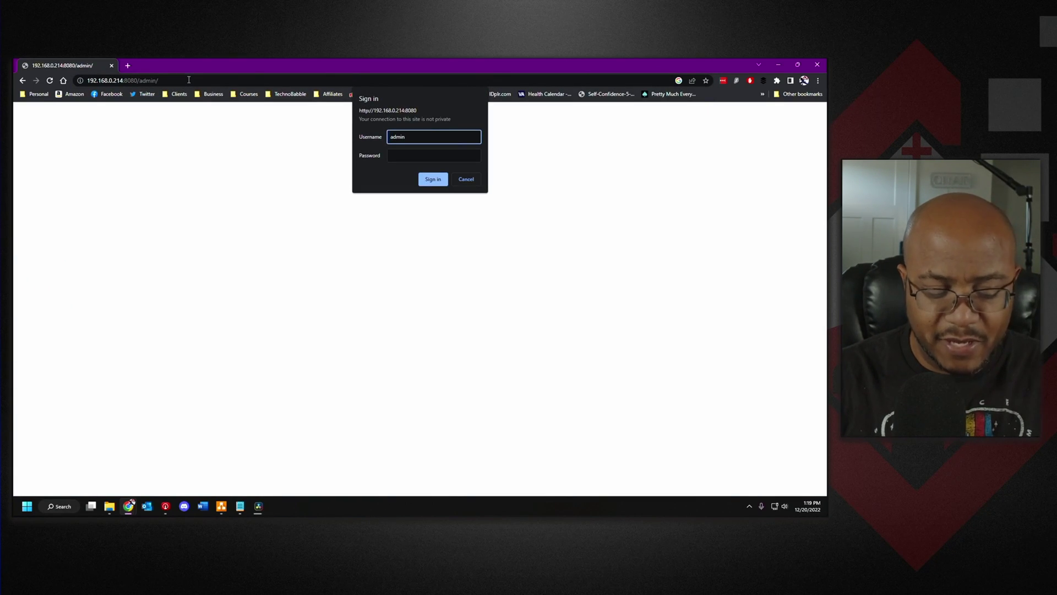
{"action": "key", "text": "Tab"}
{"action": "type", "text": "abc1"}
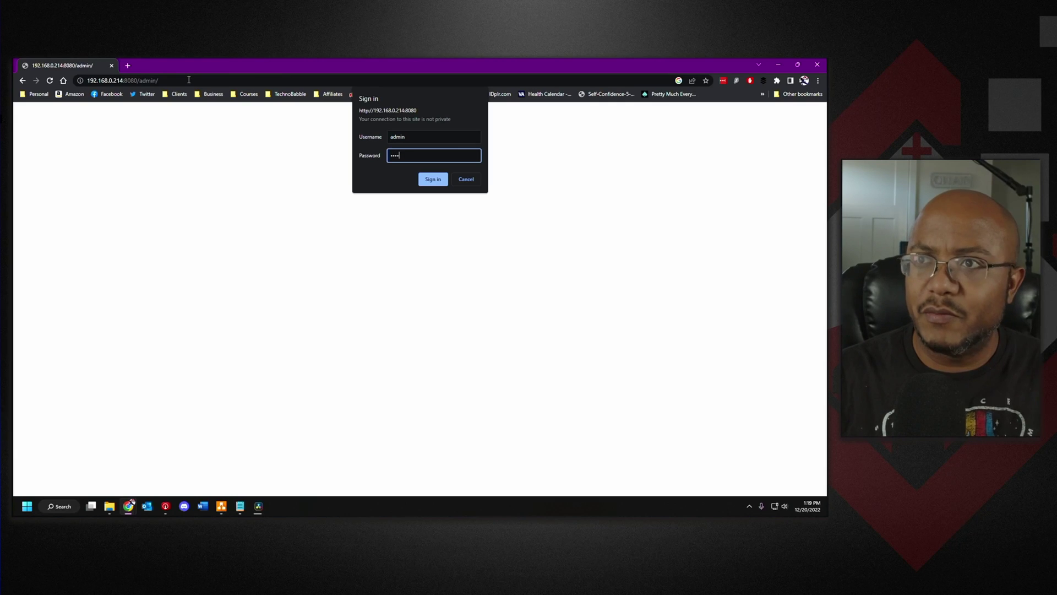
{"action": "type", "text": "23"}
{"action": "key", "text": "Return"}
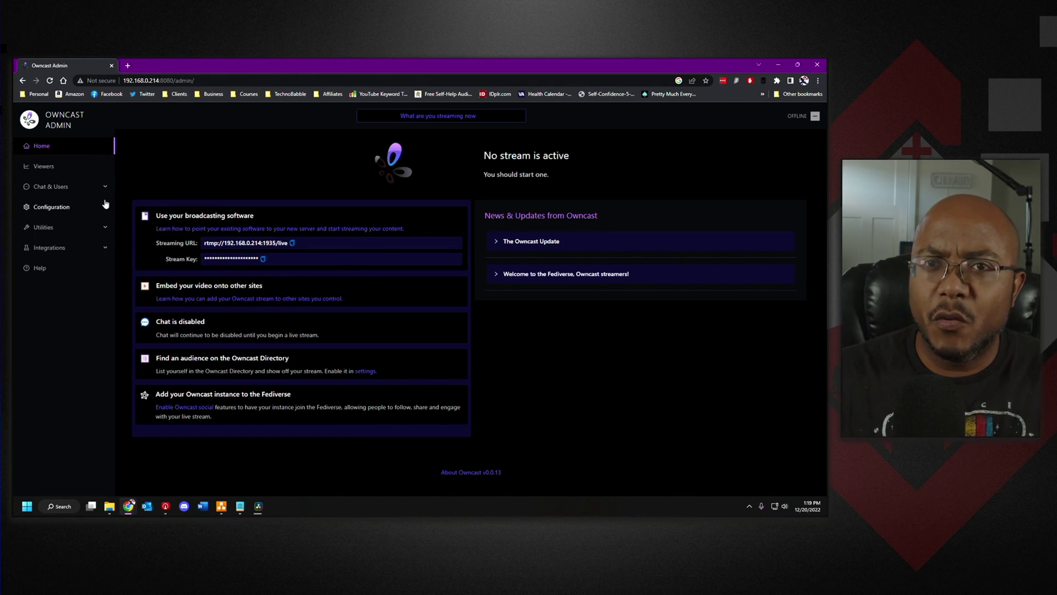
- Review the Viewers page, then the Chat & Users Messages and Users pages
{"action": "left_click", "coordinate": [49, 172]}
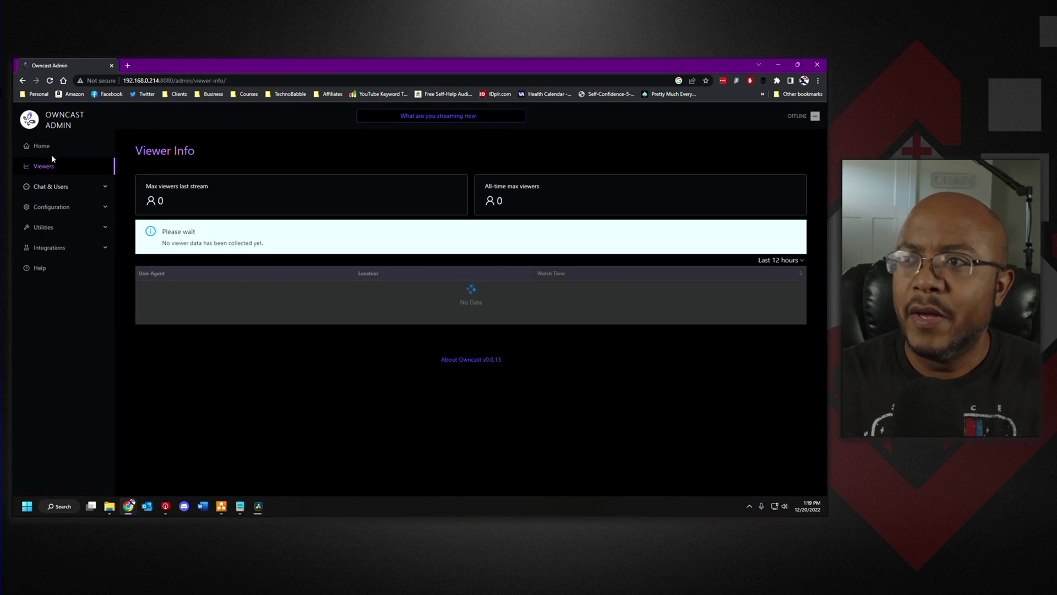
{"action": "left_click", "coordinate": [48, 187]}
{"action": "left_click", "coordinate": [50, 207]}
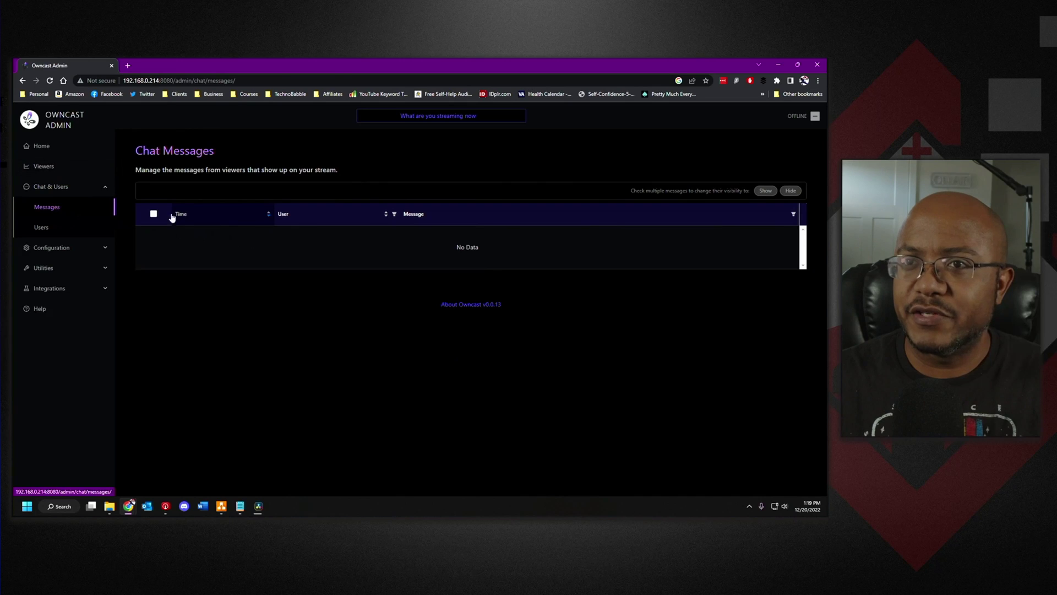
{"action": "left_click", "coordinate": [51, 228]}
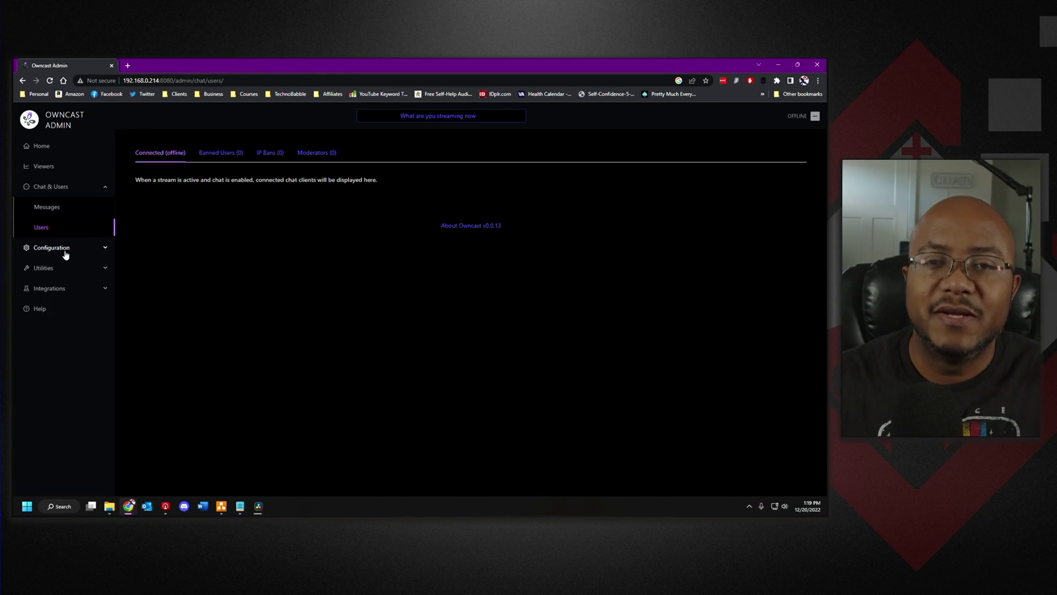
{"action": "left_click", "coordinate": [65, 250]}
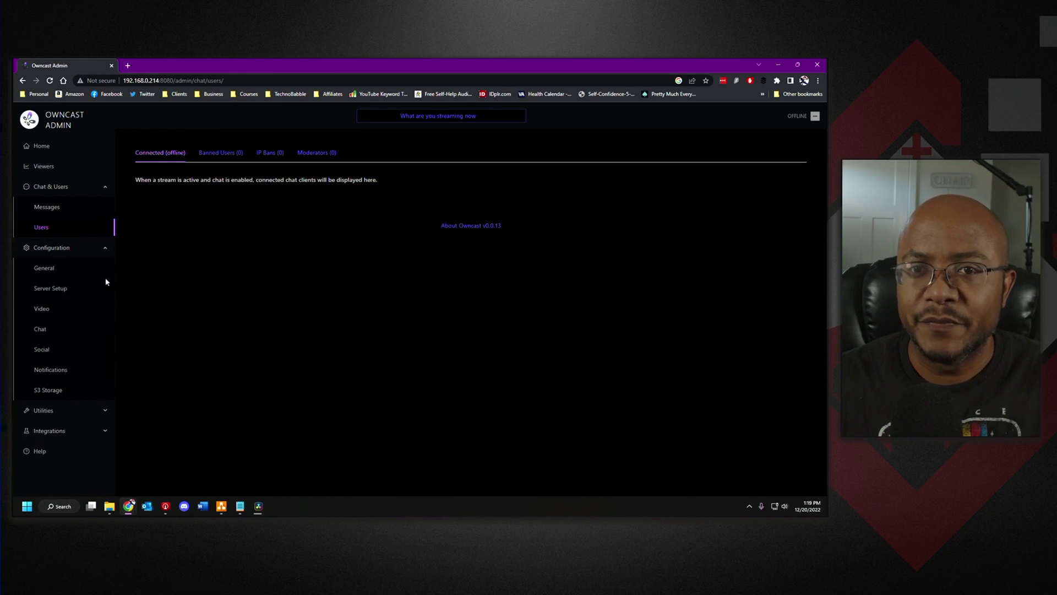
- Change the General settings server Name to the host's handle plus ' - Owncast Server' and save
{"action": "left_click", "coordinate": [42, 269]}
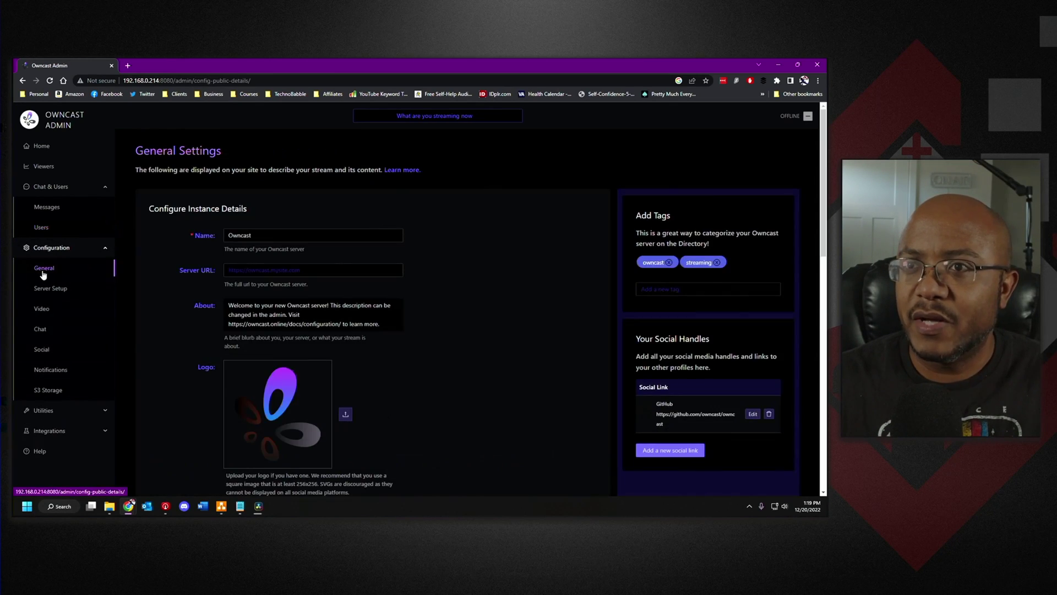
{"action": "double_click", "coordinate": [256, 236]}
{"action": "type", "text": "AJa"}
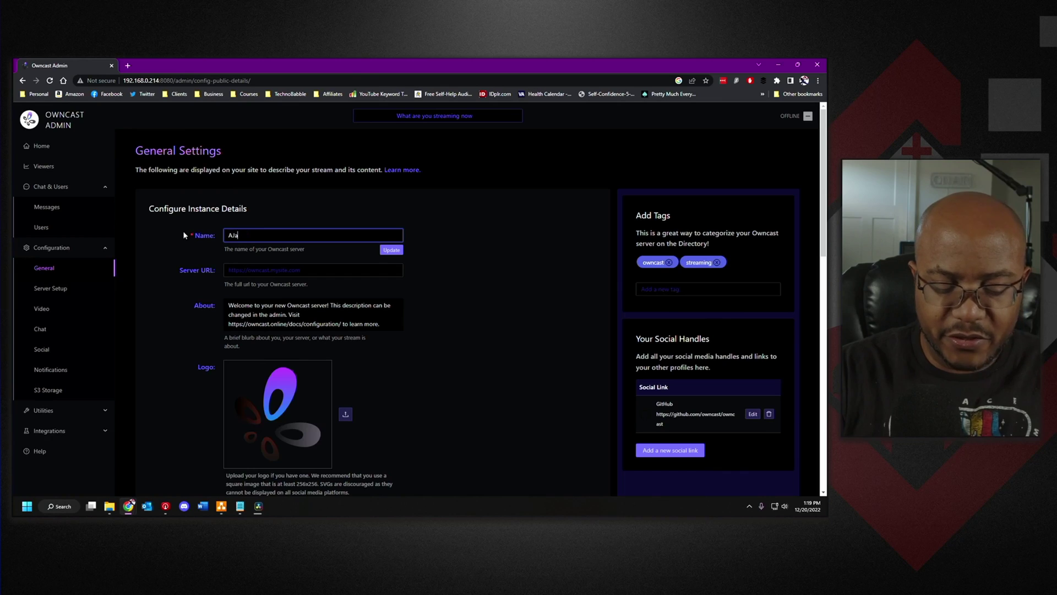
{"action": "type", "text": "ytheCEO"}
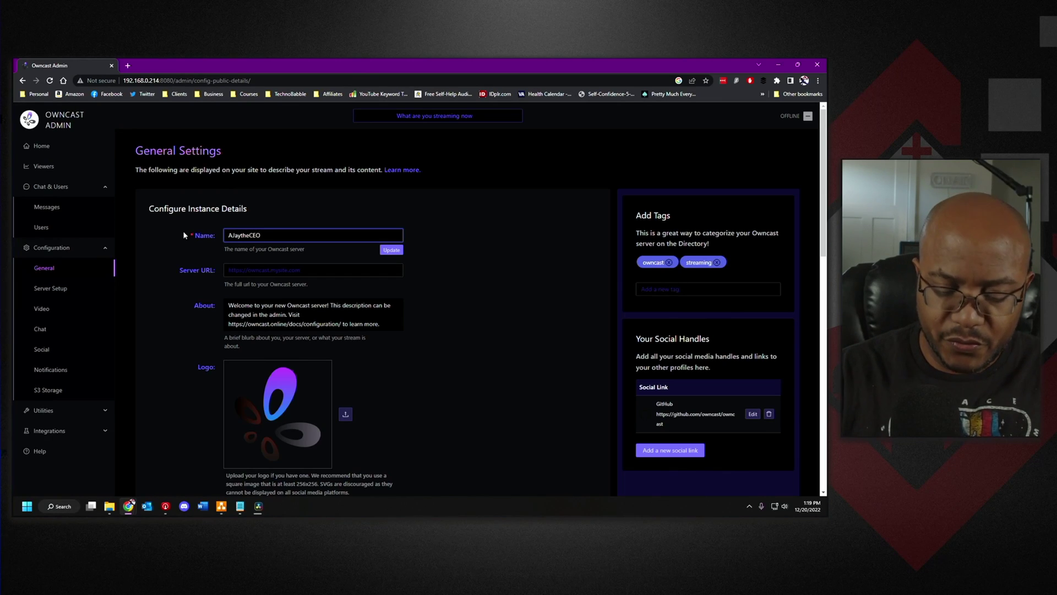
{"action": "type", "text": " - Owncast "}
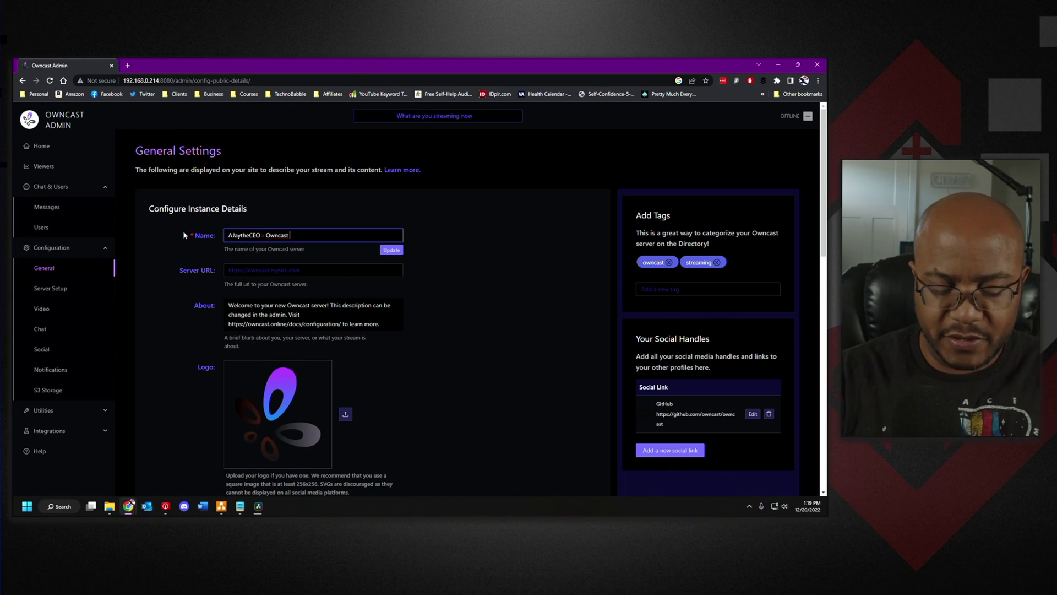
{"action": "type", "text": "Server"}
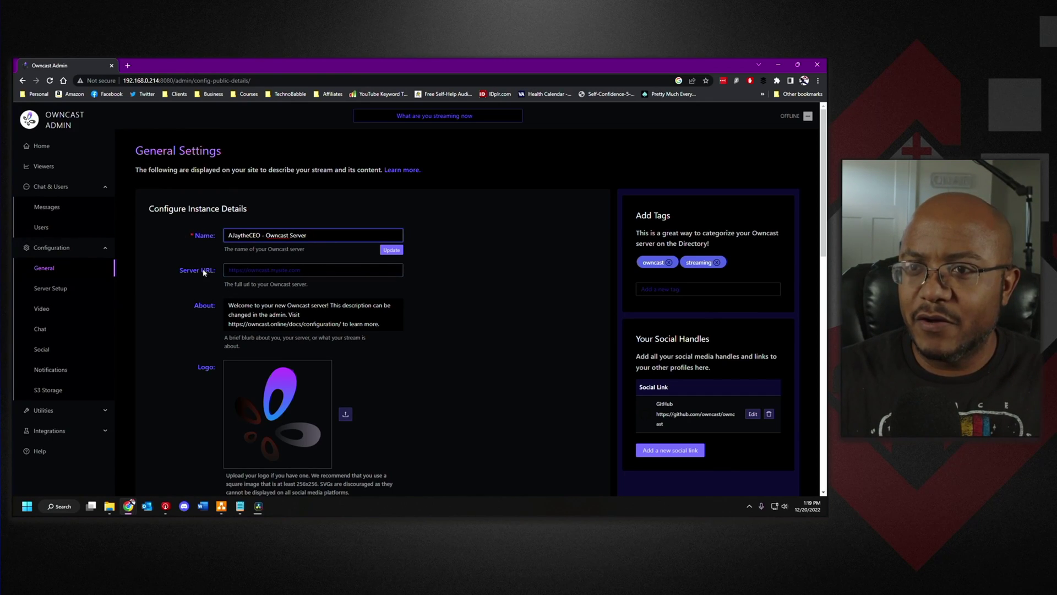
{"action": "left_click", "coordinate": [392, 250]}
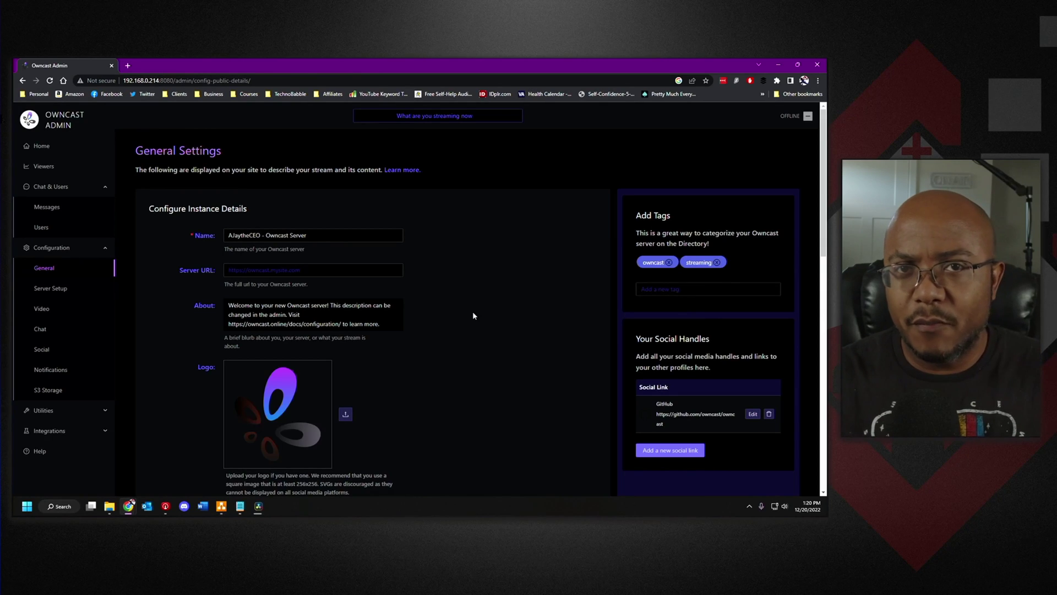
- Upload the red-and-white castle logo from the Official Logo folder as the server logo
{"action": "left_click", "coordinate": [346, 414]}
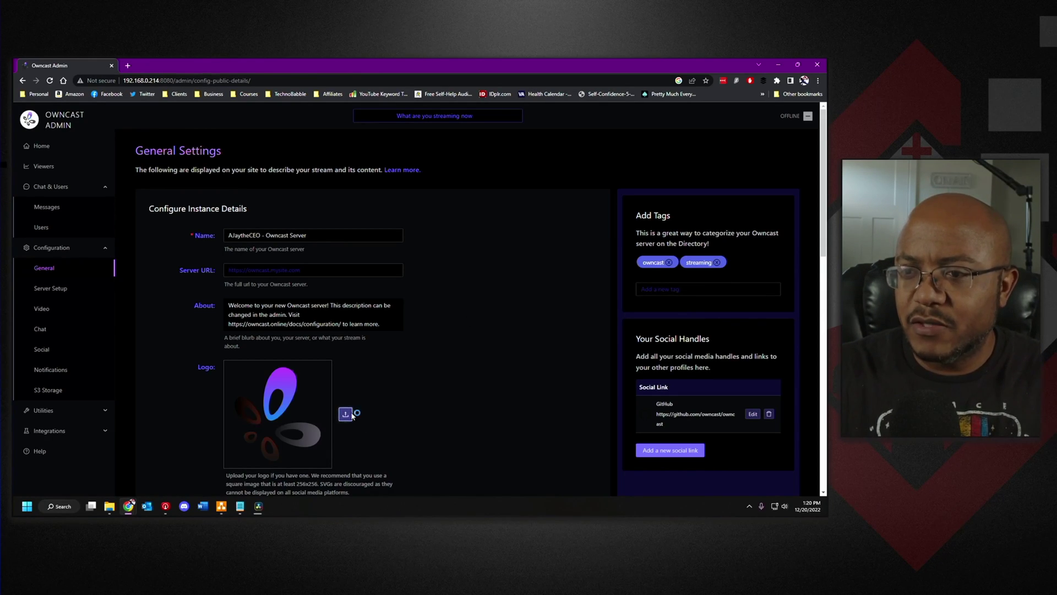
{"action": "left_click", "coordinate": [71, 268]}
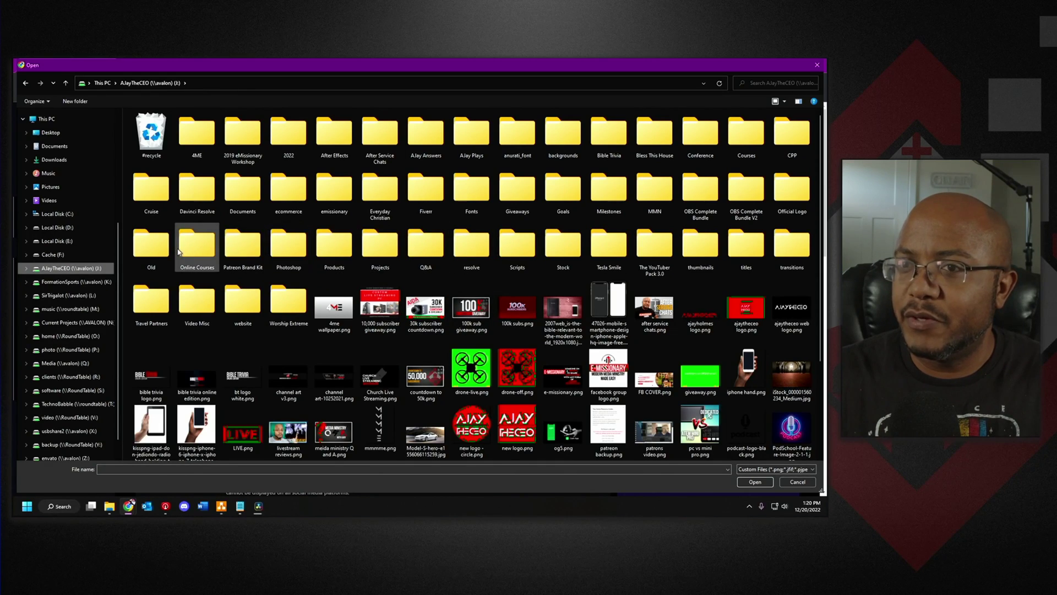
{"action": "double_click", "coordinate": [791, 190]}
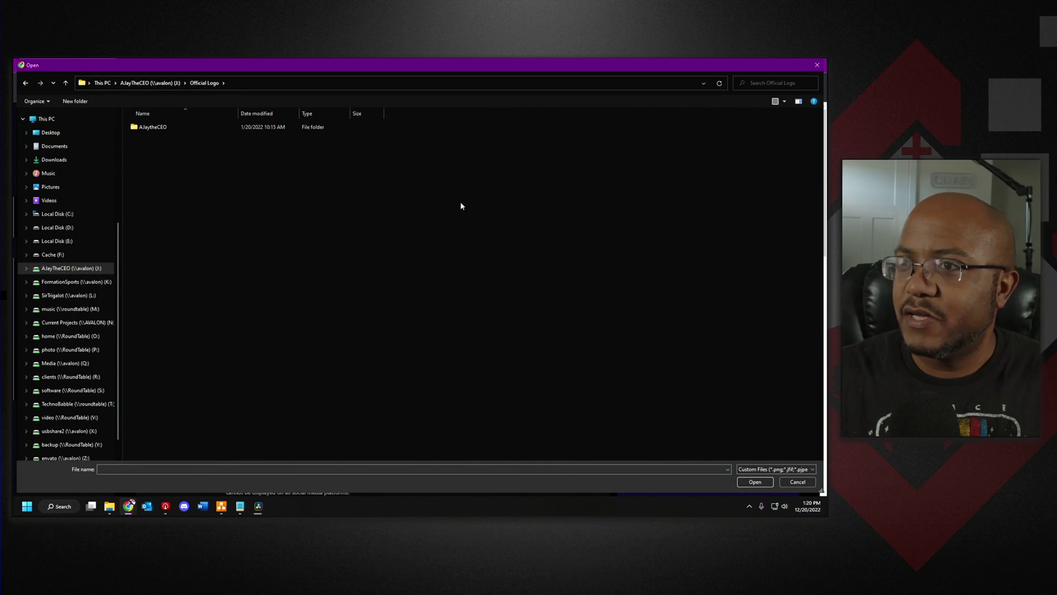
{"action": "double_click", "coordinate": [159, 128]}
{"action": "double_click", "coordinate": [479, 120]}
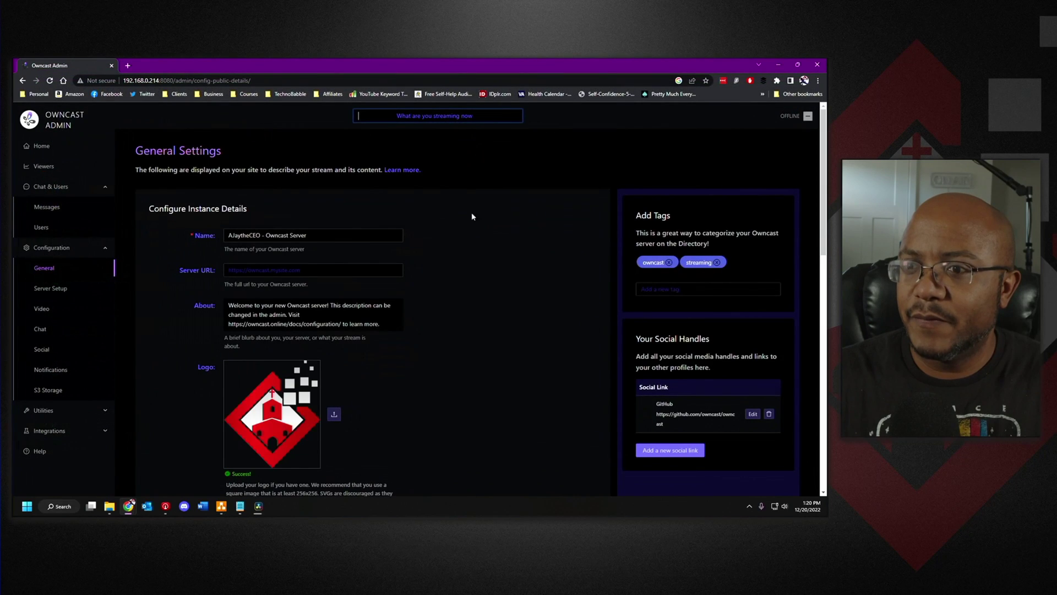
{"action": "scroll", "coordinate": [313, 282], "scroll_direction": "down", "scroll_amount": 3}
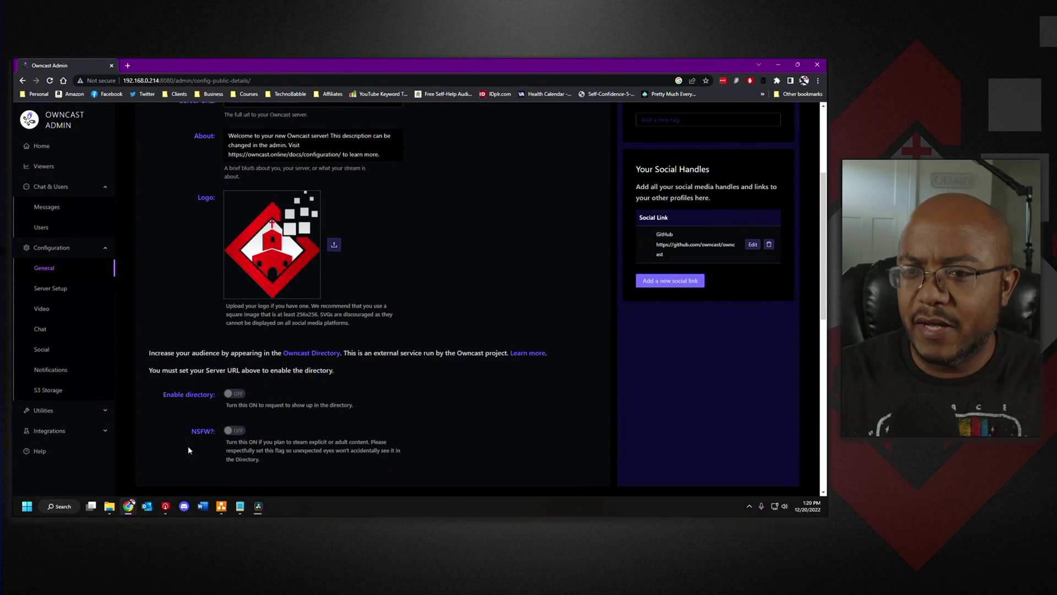
{"action": "scroll", "coordinate": [188, 451], "scroll_direction": "down", "scroll_amount": 3}
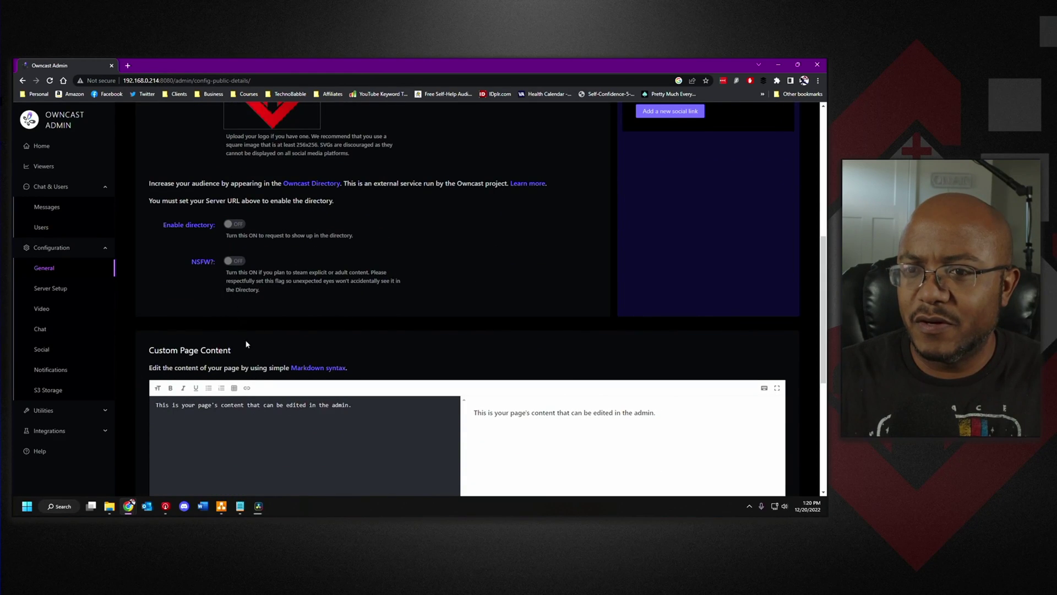
{"action": "scroll", "coordinate": [246, 344], "scroll_direction": "up", "scroll_amount": 6}
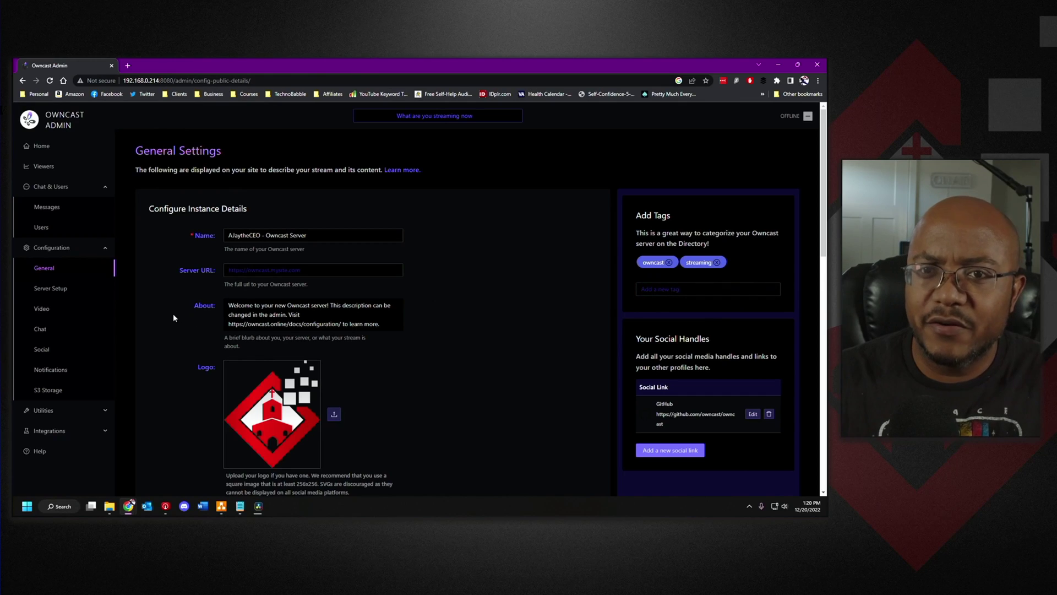
- On Server Setup, reveal the stream key and expand Advanced Settings, then go to Video configuration
{"action": "left_click", "coordinate": [49, 294]}
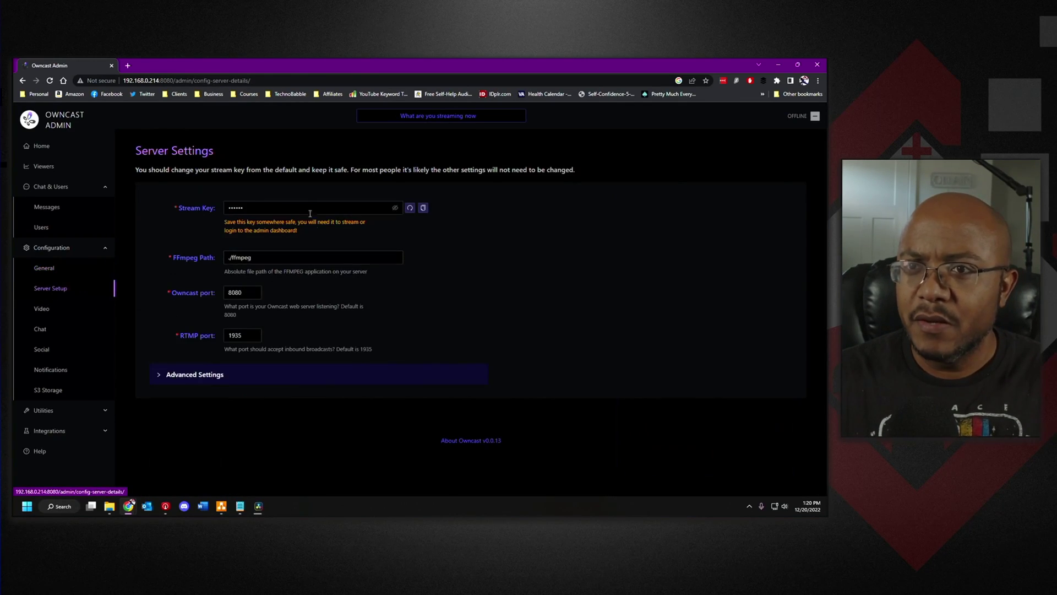
{"action": "left_click", "coordinate": [395, 207]}
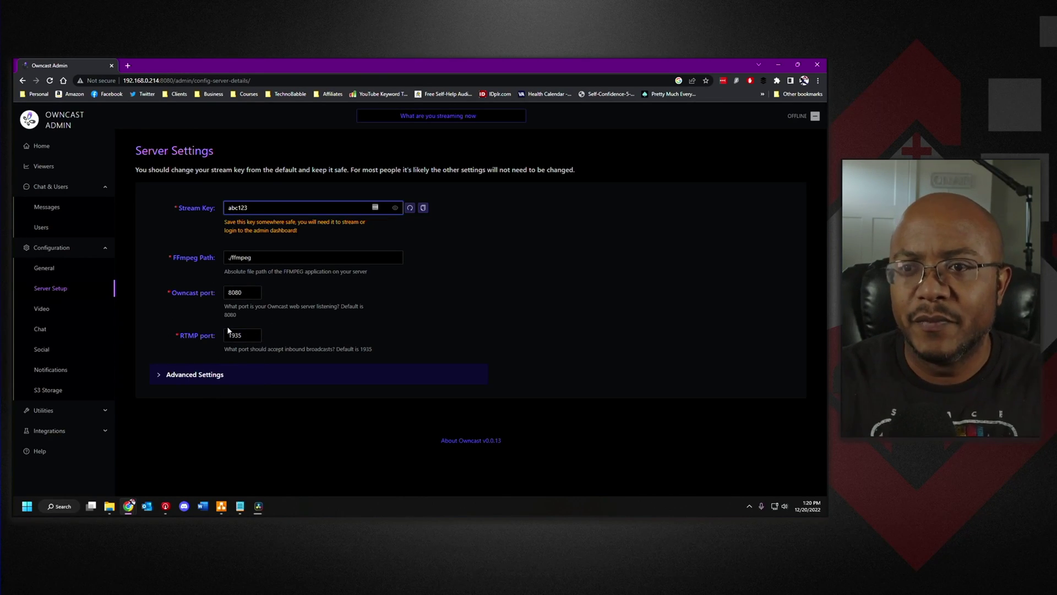
{"action": "left_click", "coordinate": [158, 377]}
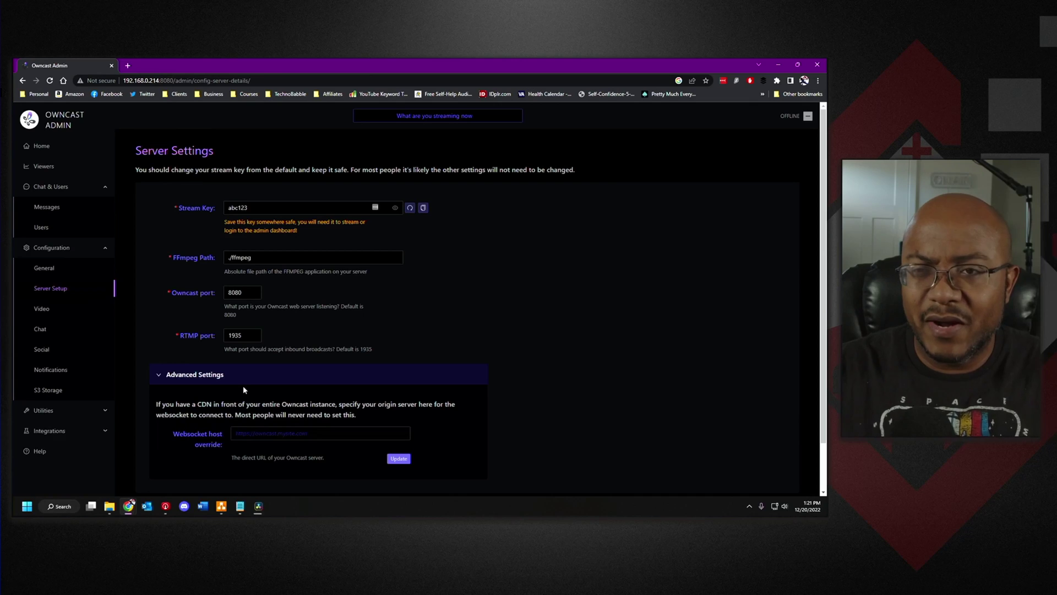
{"action": "left_click", "coordinate": [43, 310]}
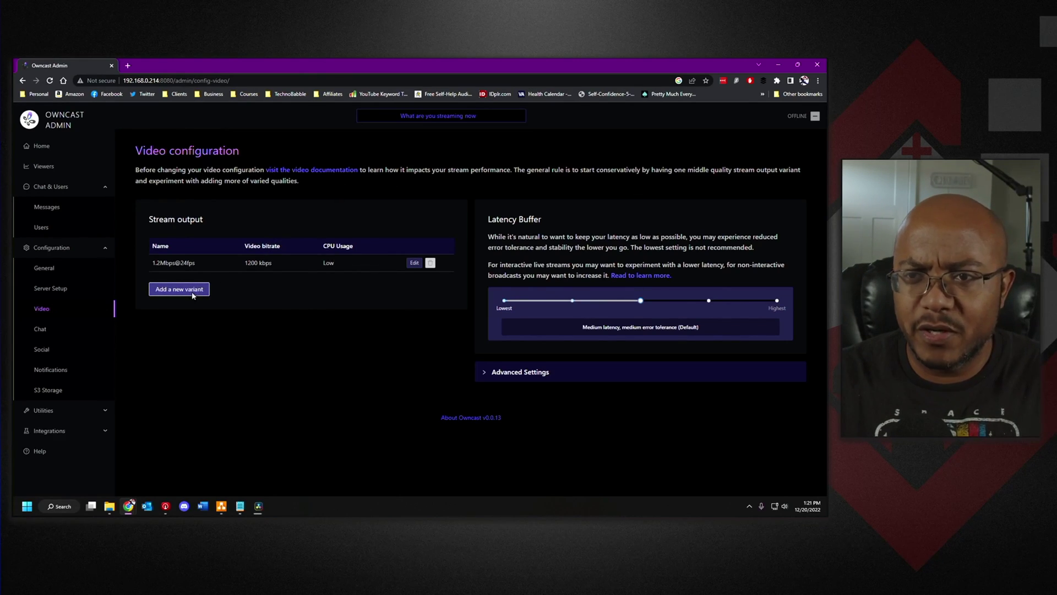
- Add a new video variant with High CPU usage and a 5000 kbps bitrate
{"action": "left_click", "coordinate": [192, 296]}
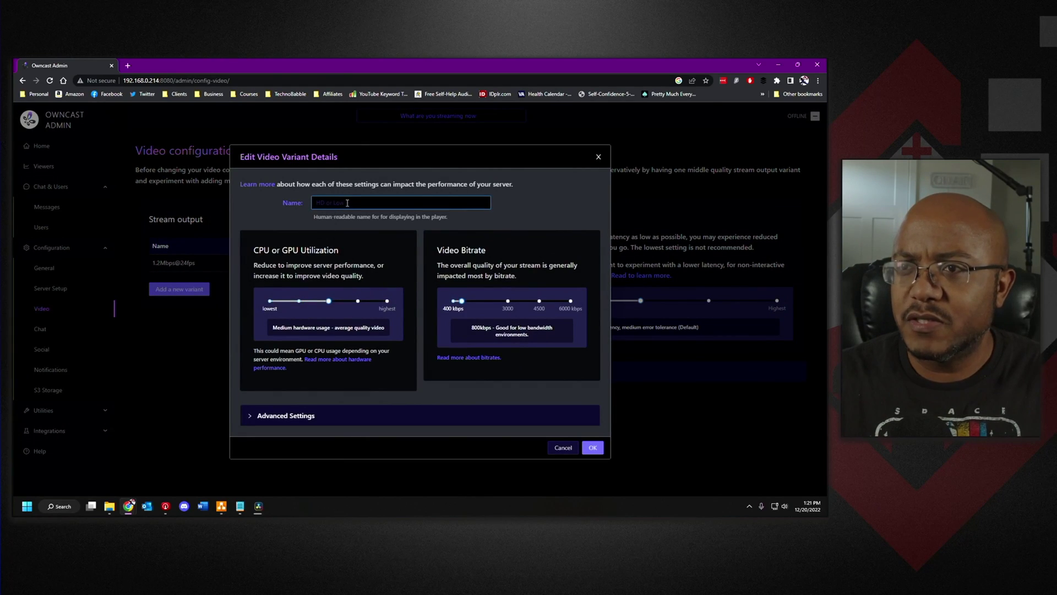
{"action": "left_click", "coordinate": [330, 304]}
{"action": "mouse_move", "coordinate": [331, 304]}
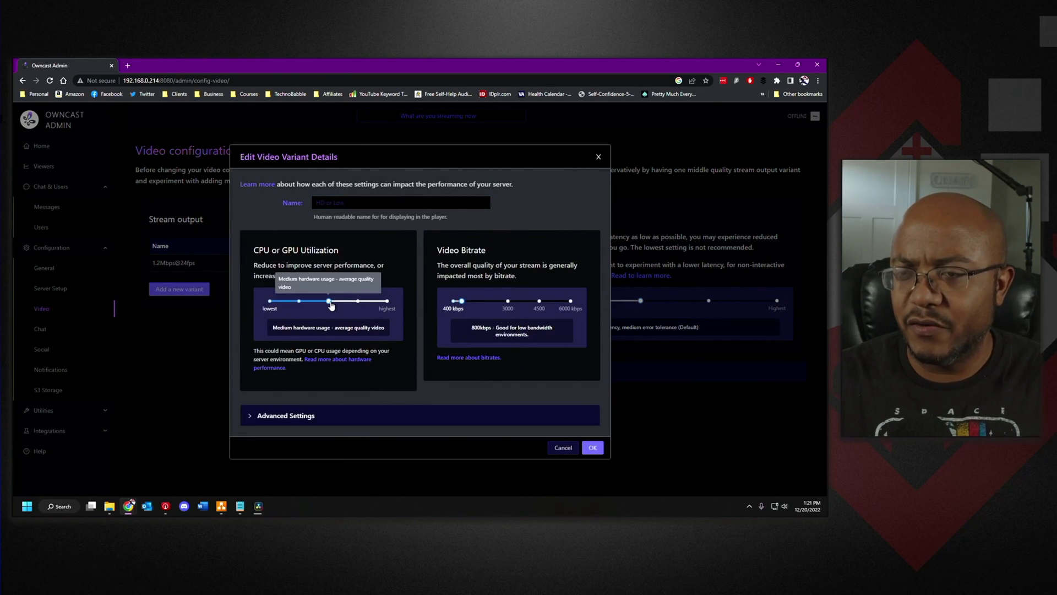
{"action": "left_click", "coordinate": [387, 303]}
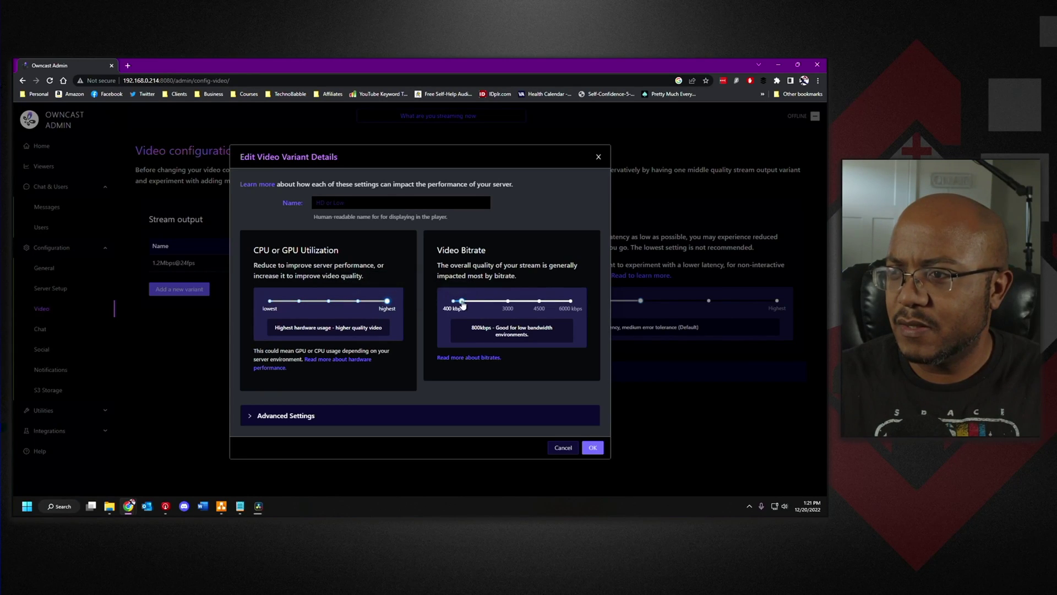
{"action": "left_click_drag", "start_coordinate": [461, 301], "coordinate": [550, 309]}
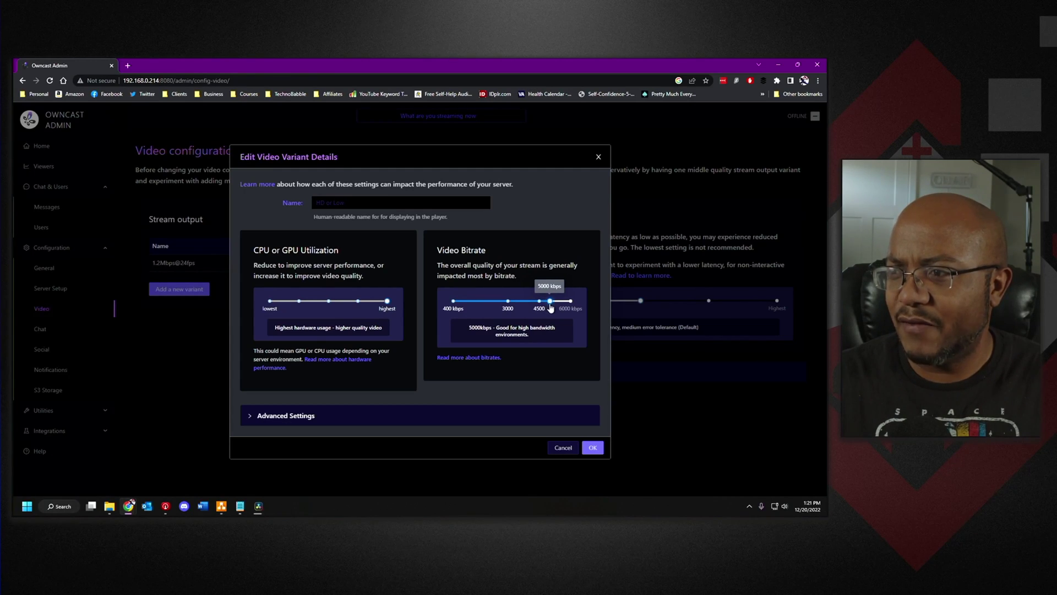
{"action": "mouse_move", "coordinate": [388, 305]}
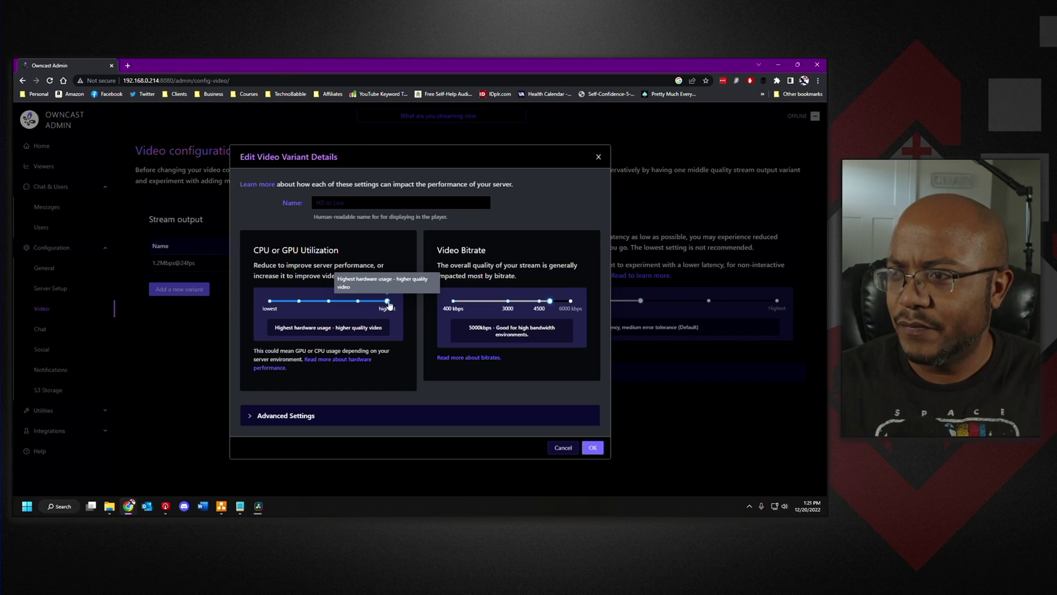
{"action": "left_click_drag", "start_coordinate": [389, 304], "coordinate": [359, 305]}
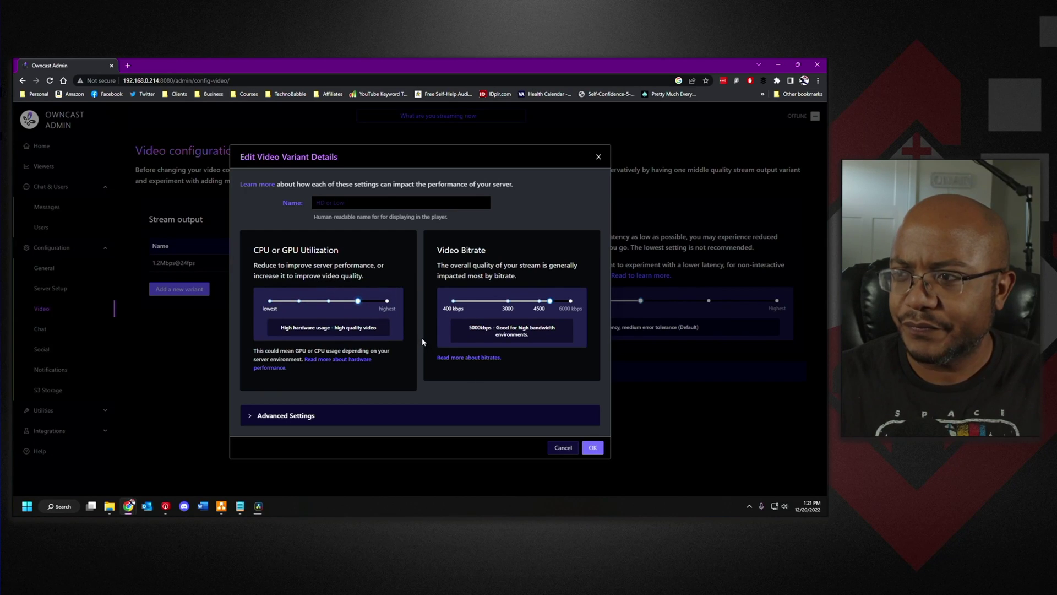
- Set the variant's resized resolution to 1920×1080 and its frame rate to 60 fps
{"action": "left_click", "coordinate": [246, 417]}
{"action": "scroll", "coordinate": [328, 369], "scroll_direction": "down", "scroll_amount": 3}
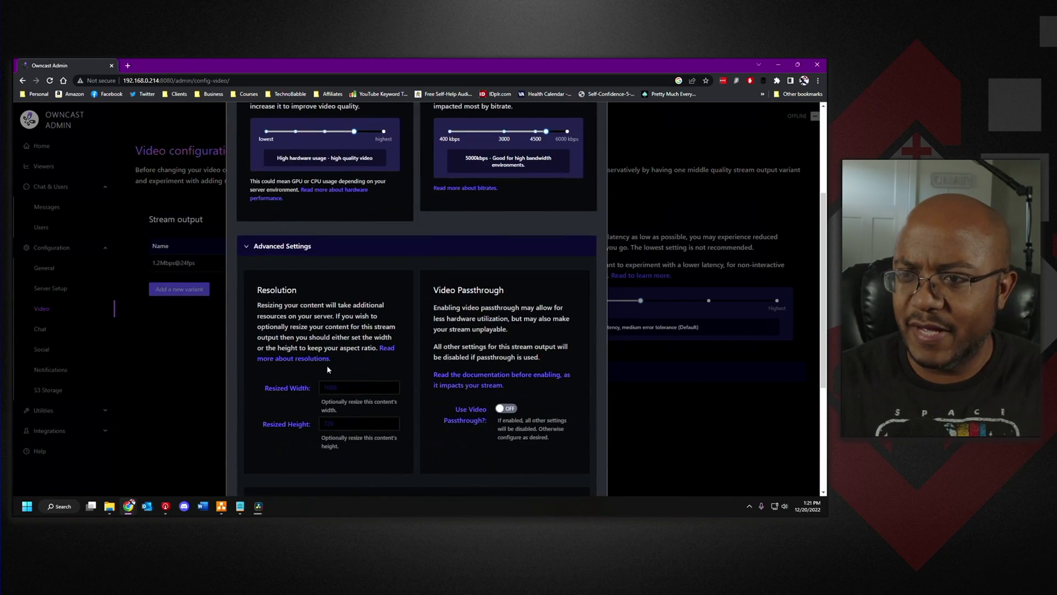
{"action": "left_click", "coordinate": [358, 389]}
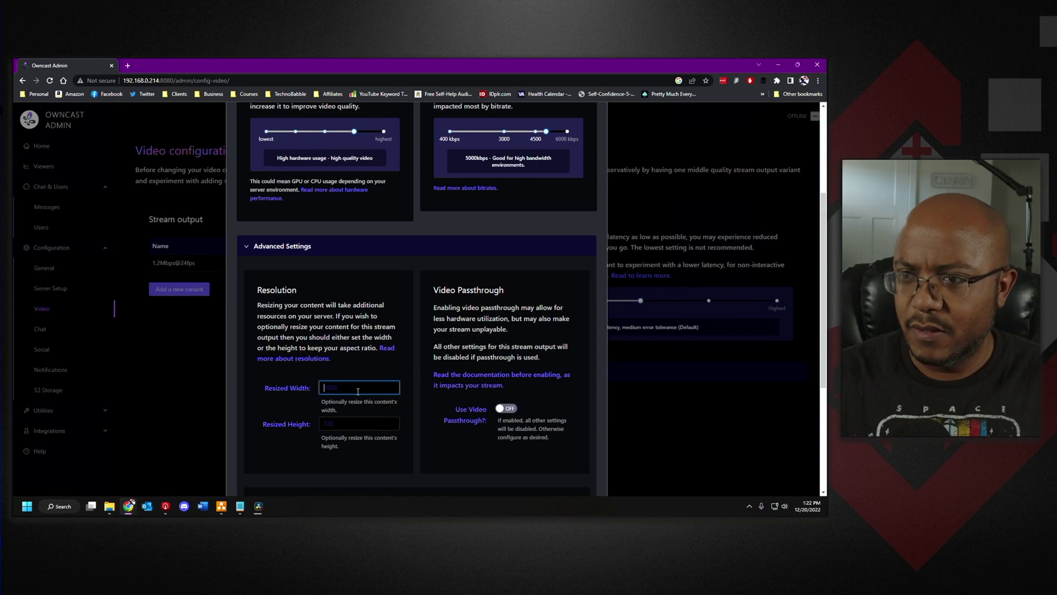
{"action": "type", "text": "1920"}
{"action": "key", "text": "Tab"}
{"action": "type", "text": "1080"}
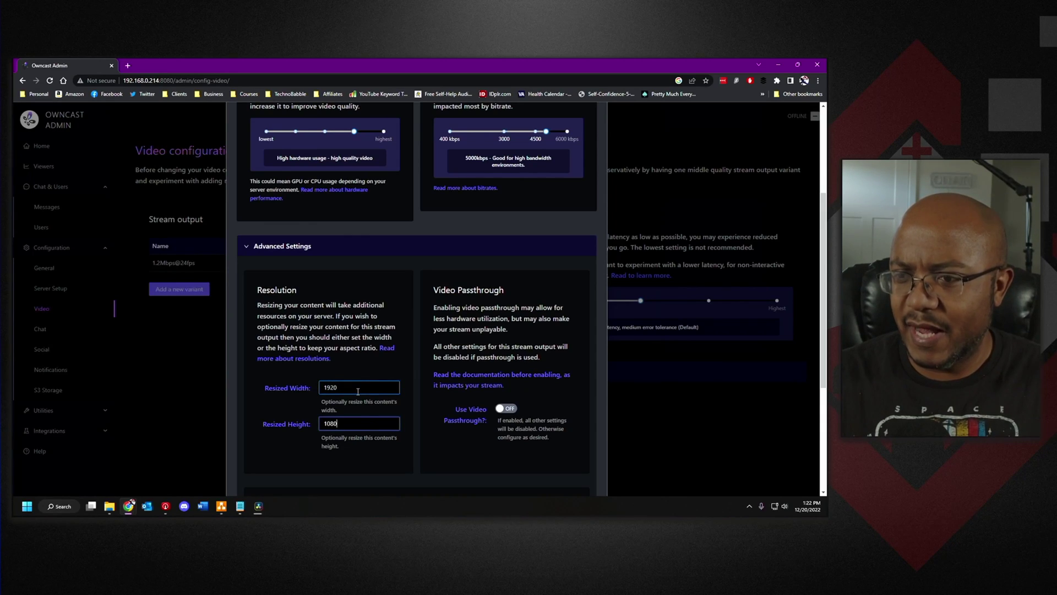
{"action": "scroll", "coordinate": [348, 411], "scroll_direction": "down", "scroll_amount": 3}
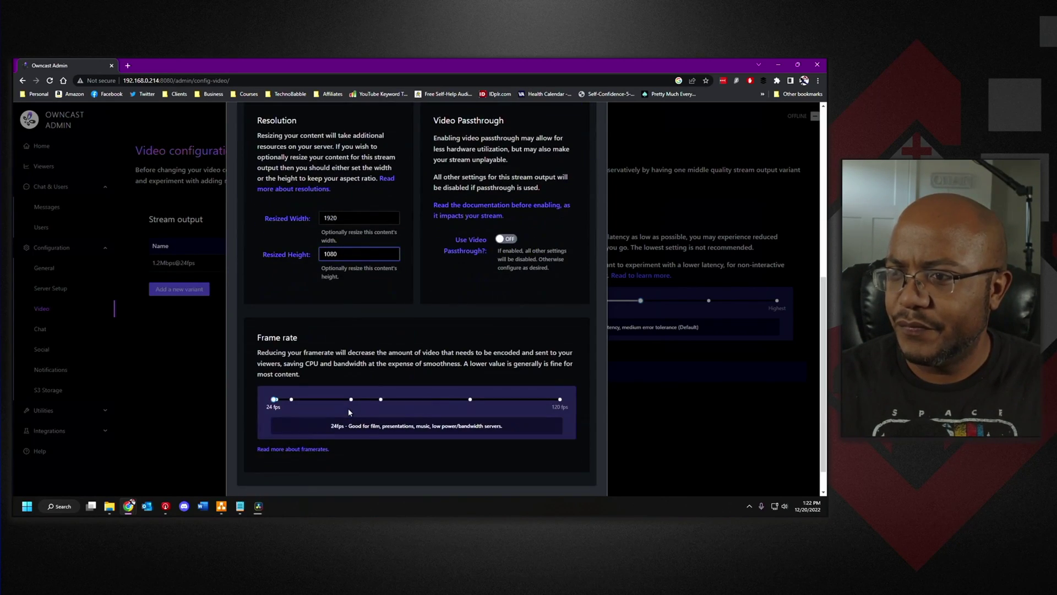
{"action": "left_click_drag", "start_coordinate": [274, 398], "coordinate": [381, 401]}
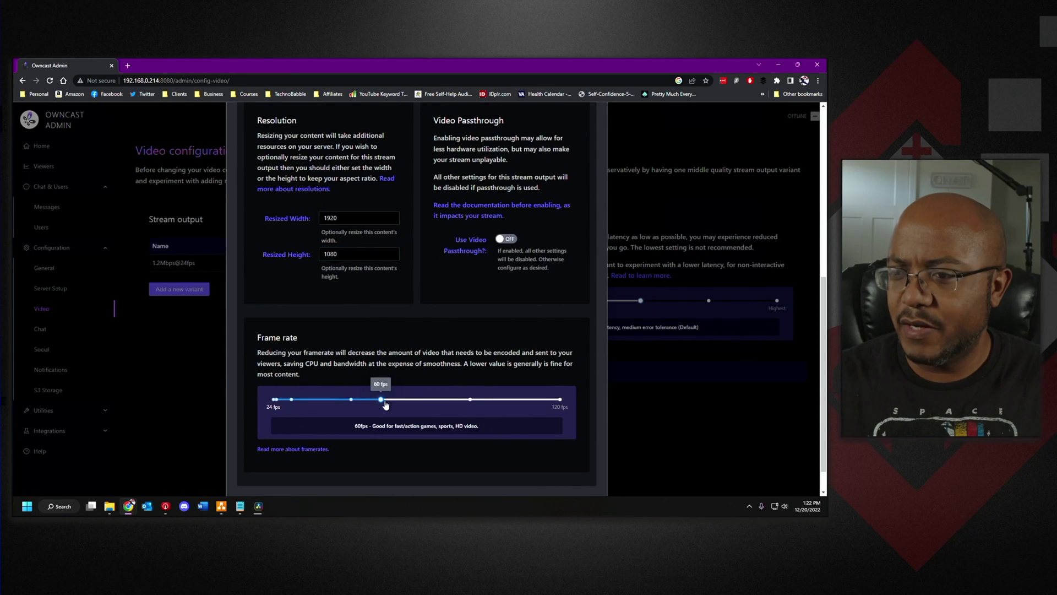
{"action": "scroll", "coordinate": [414, 449], "scroll_direction": "up", "scroll_amount": 6}
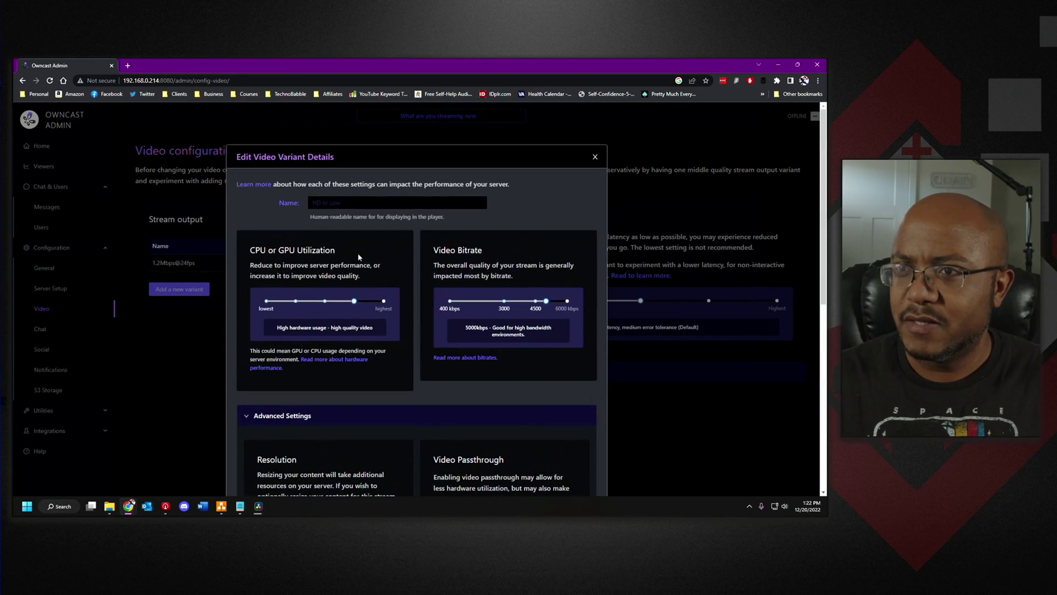
- Name the variant 1080p60@5000kbp and save it to the stream outputs
{"action": "left_click", "coordinate": [334, 202]}
{"action": "type", "text": "1080p"}
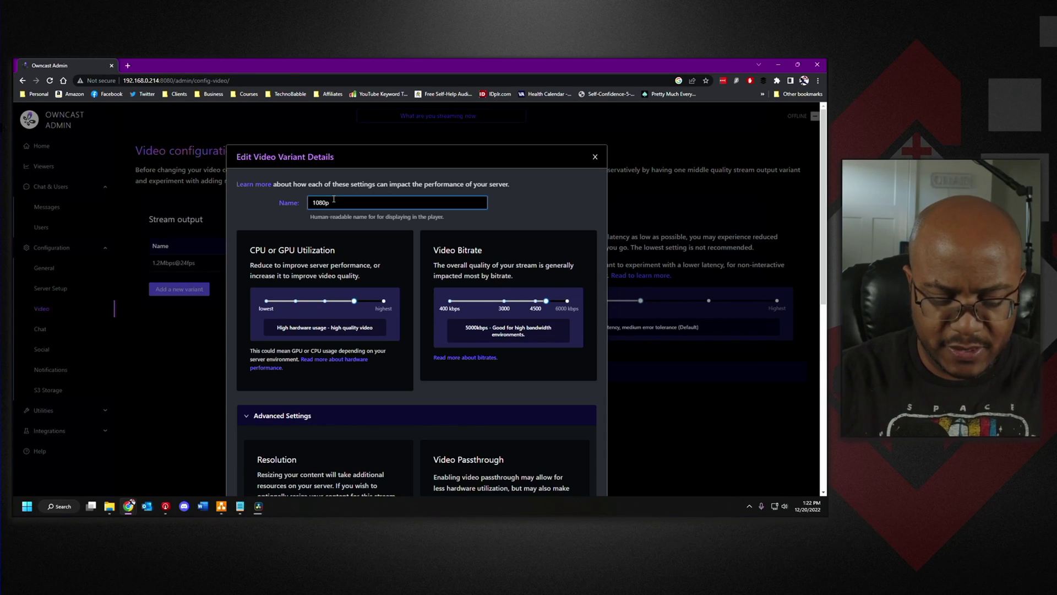
{"action": "type", "text": "60"}
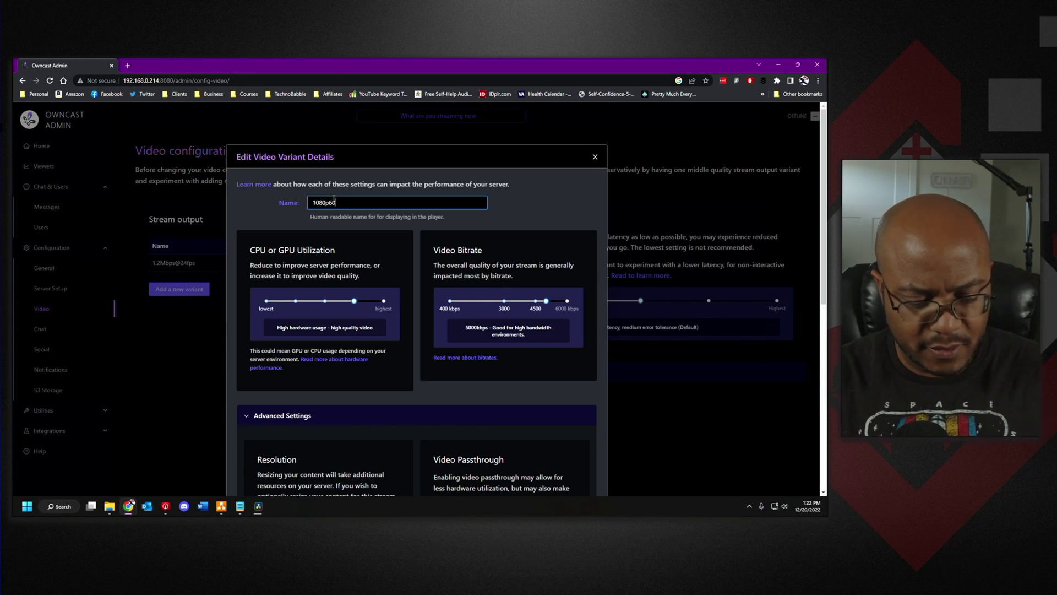
{"action": "type", "text": "@"}
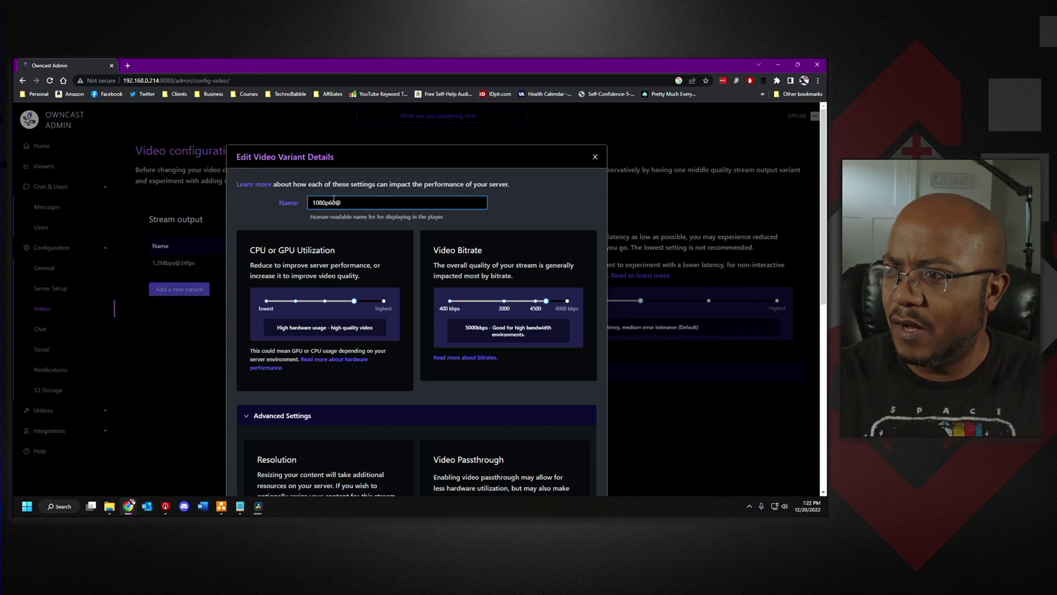
{"action": "type", "text": "5000kbp"}
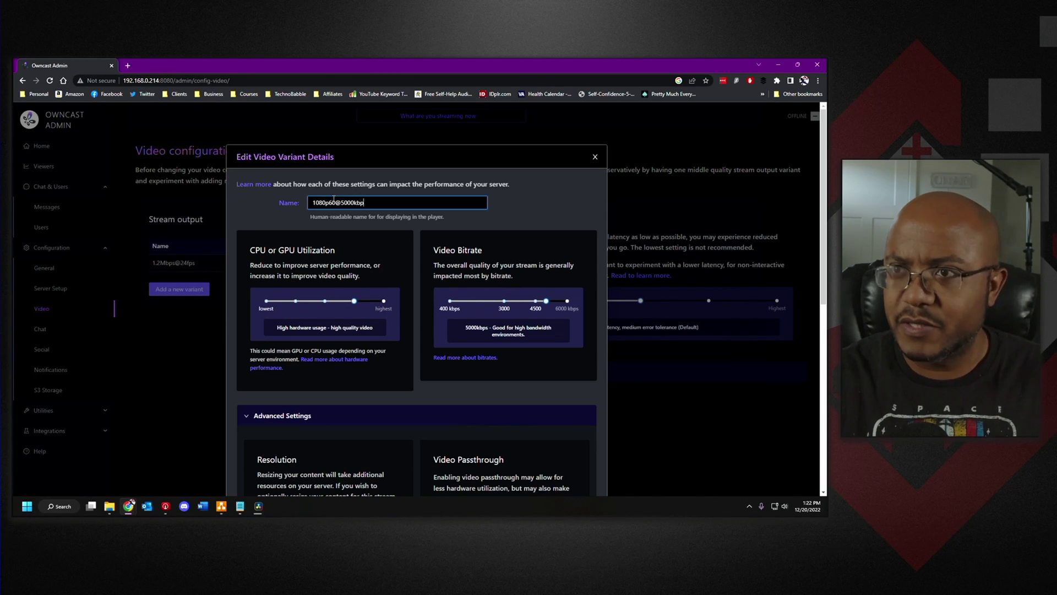
{"action": "scroll", "coordinate": [413, 299], "scroll_direction": "down", "scroll_amount": 10}
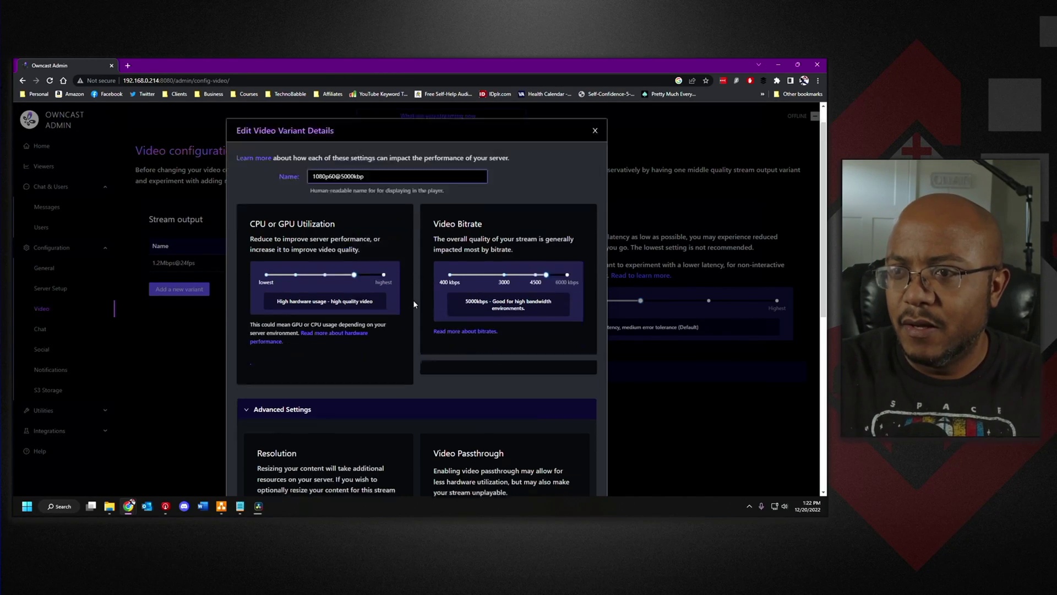
{"action": "left_click", "coordinate": [588, 472]}
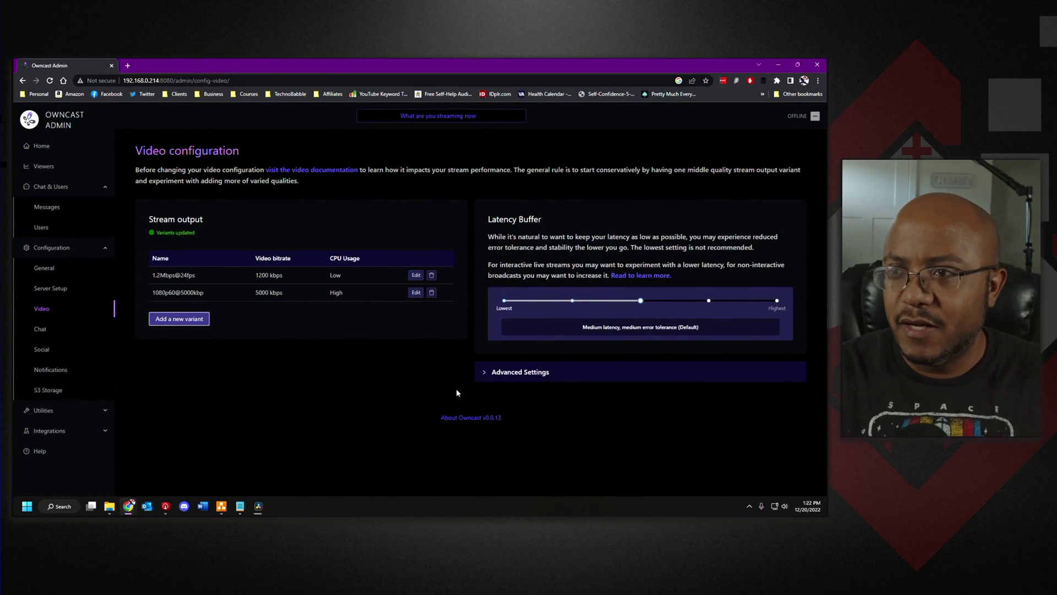
- Rename the 1080p60@5000kbp variant to 1080p60@5Mbp and save it
{"action": "left_click", "coordinate": [416, 280]}
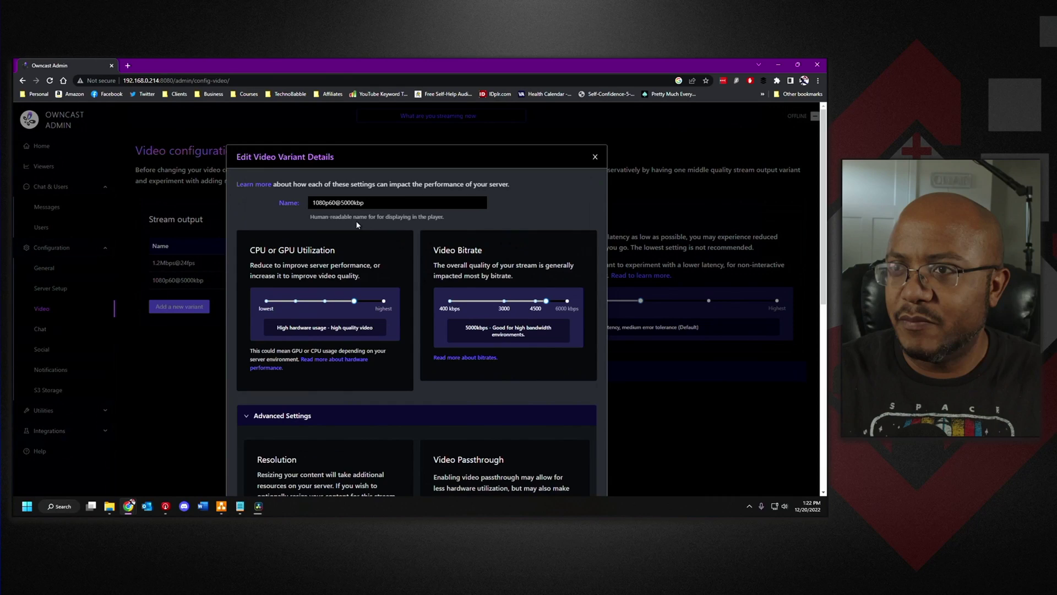
{"action": "left_click", "coordinate": [340, 203]}
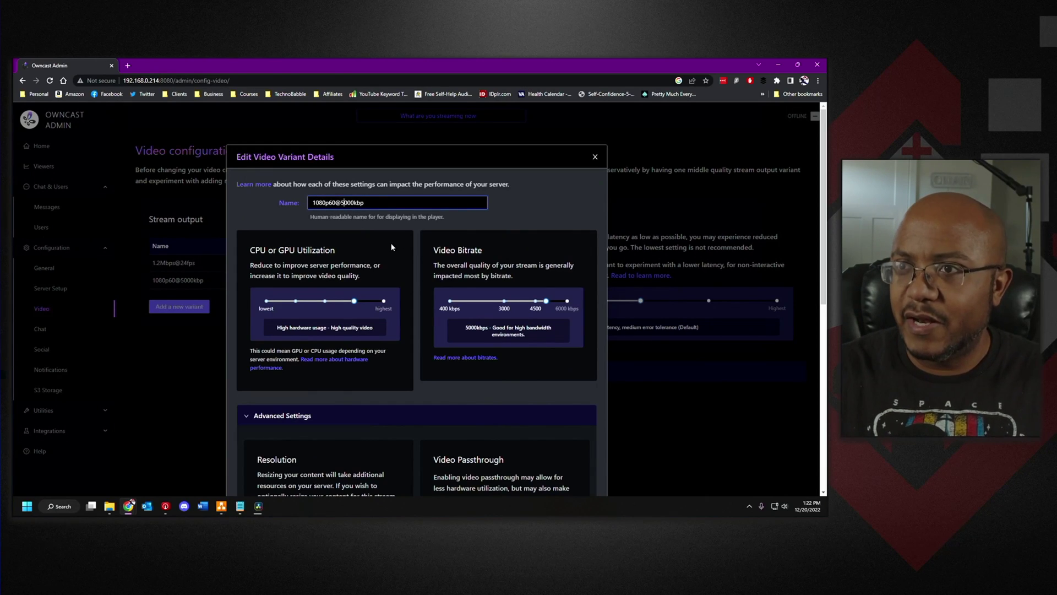
{"action": "key", "text": "Delete"}
{"action": "key", "text": "Delete"}
{"action": "key", "text": "Delete"}
{"action": "key", "text": "Delete"}
{"action": "type", "text": "M"}
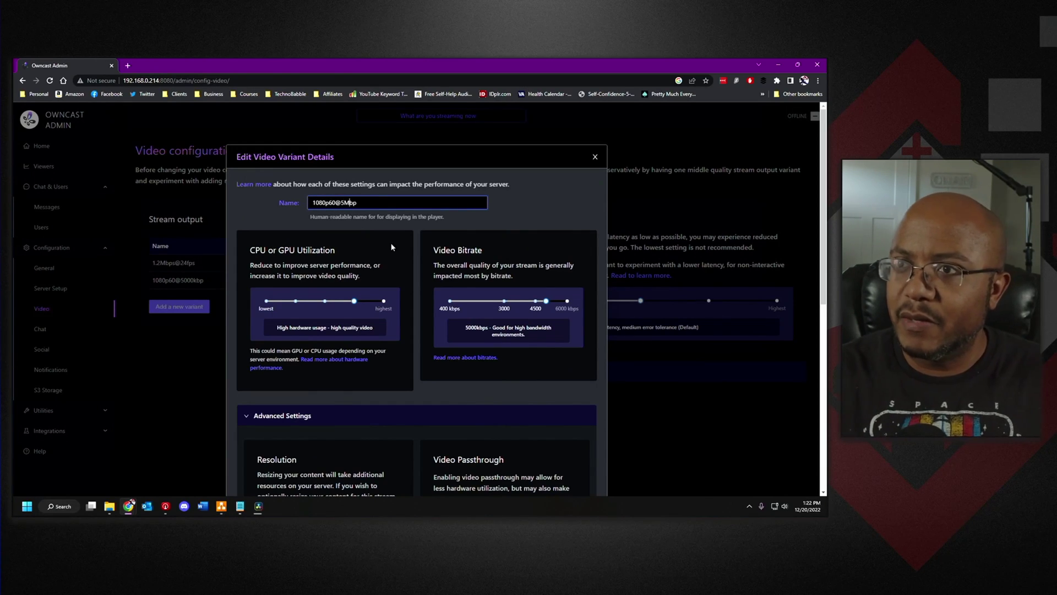
{"action": "scroll", "coordinate": [477, 436], "scroll_direction": "down", "scroll_amount": 7}
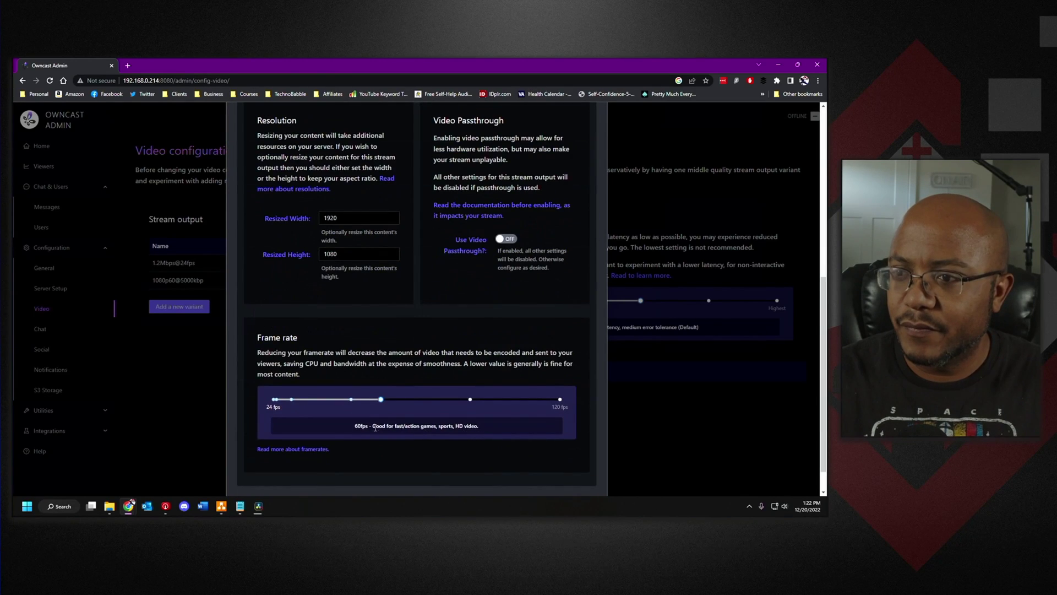
{"action": "left_click", "coordinate": [589, 474]}
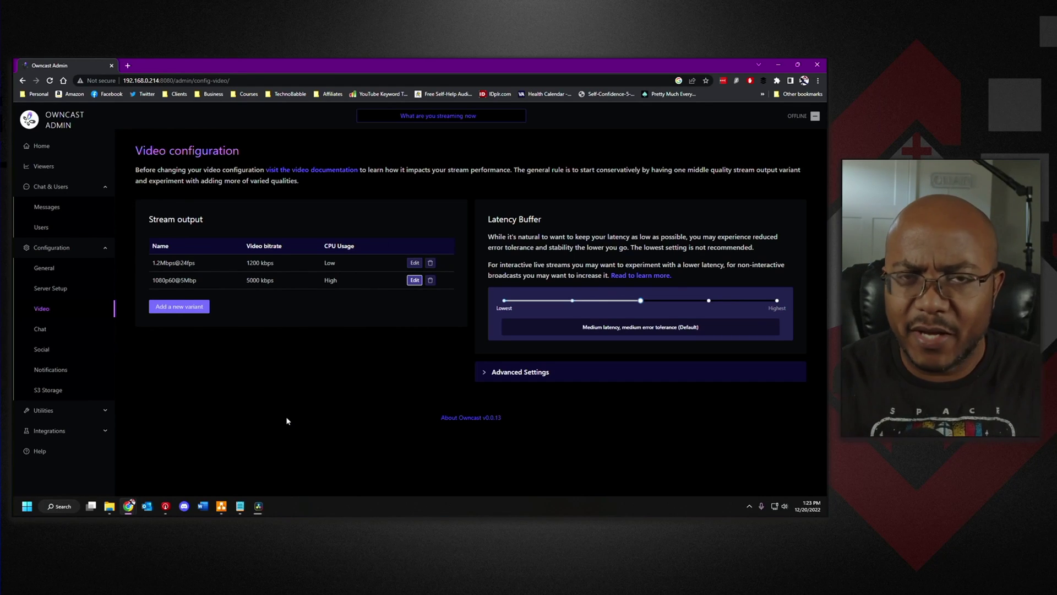
- Look over the Chat and Social settings pages, then bring up the Notifications settings
{"action": "left_click", "coordinate": [59, 334]}
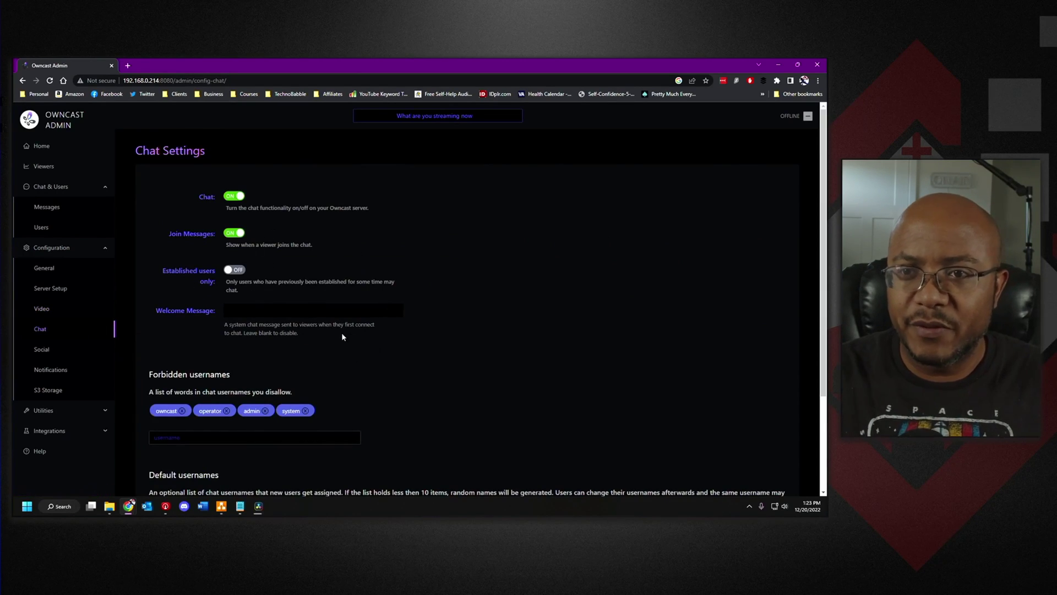
{"action": "left_click", "coordinate": [243, 308]}
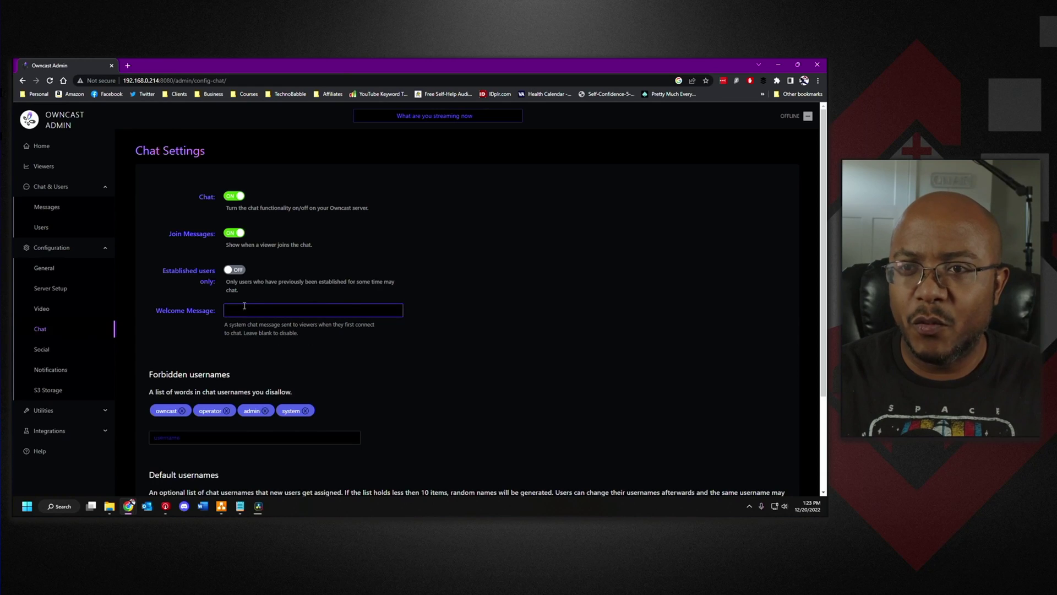
{"action": "left_click", "coordinate": [173, 297]}
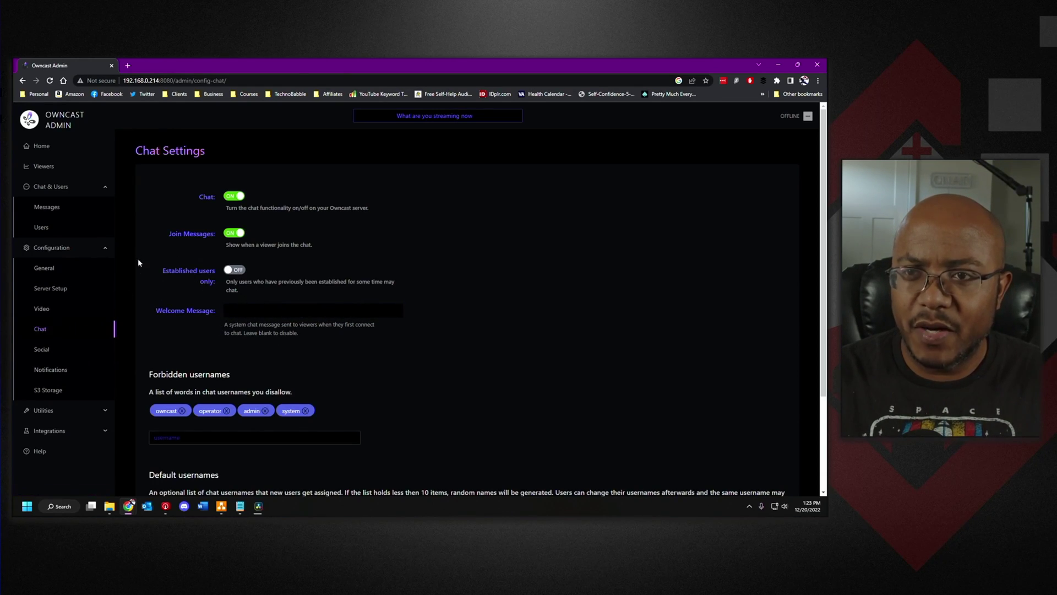
{"action": "left_click", "coordinate": [54, 353]}
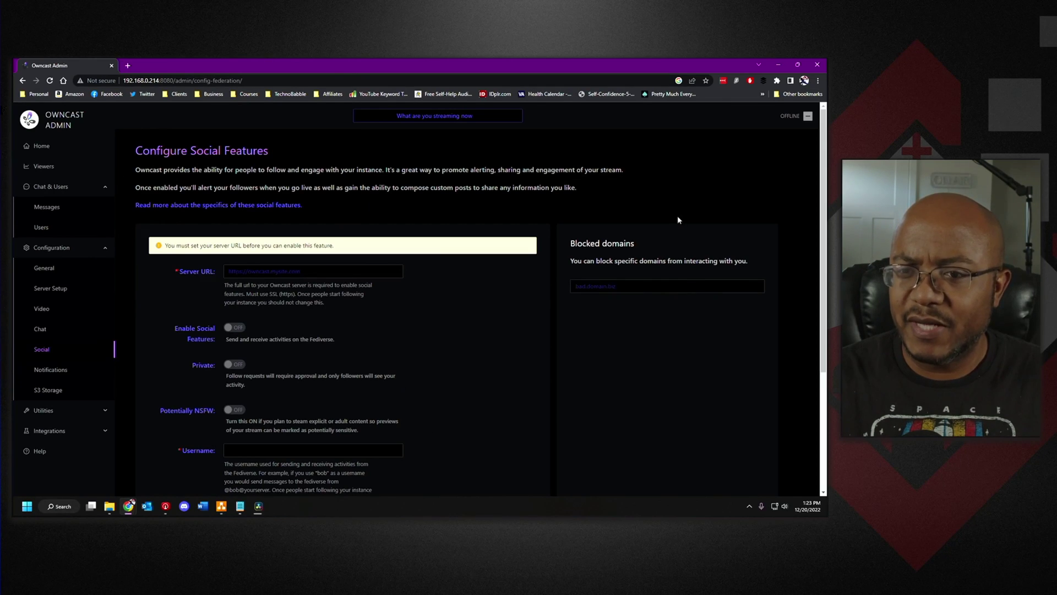
{"action": "left_click", "coordinate": [66, 375]}
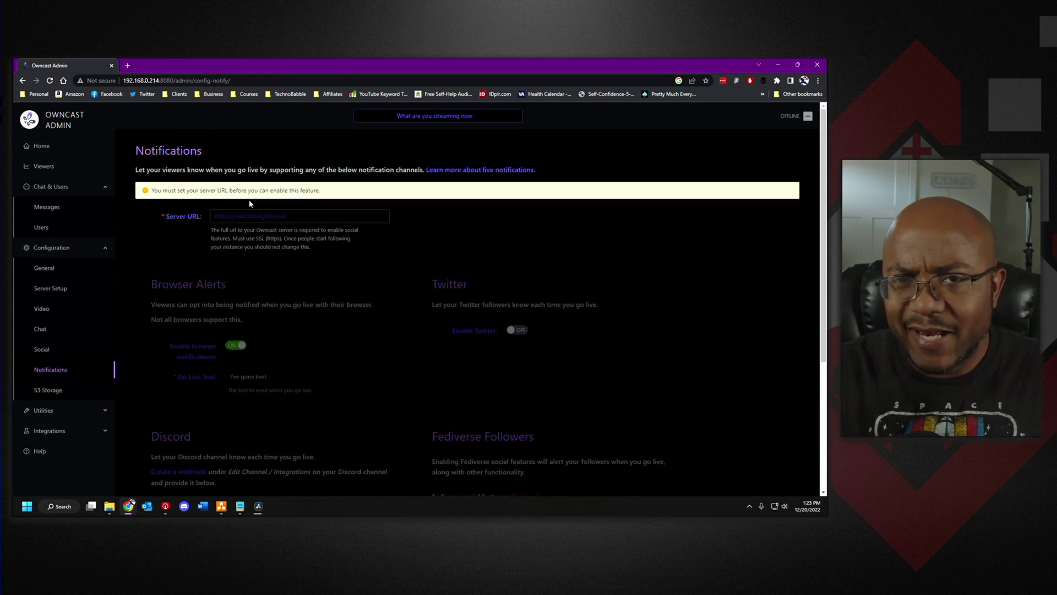
- Review the S3 Storage settings and the server's Hardware usage page
{"action": "left_click", "coordinate": [51, 392]}
{"action": "left_click", "coordinate": [44, 410]}
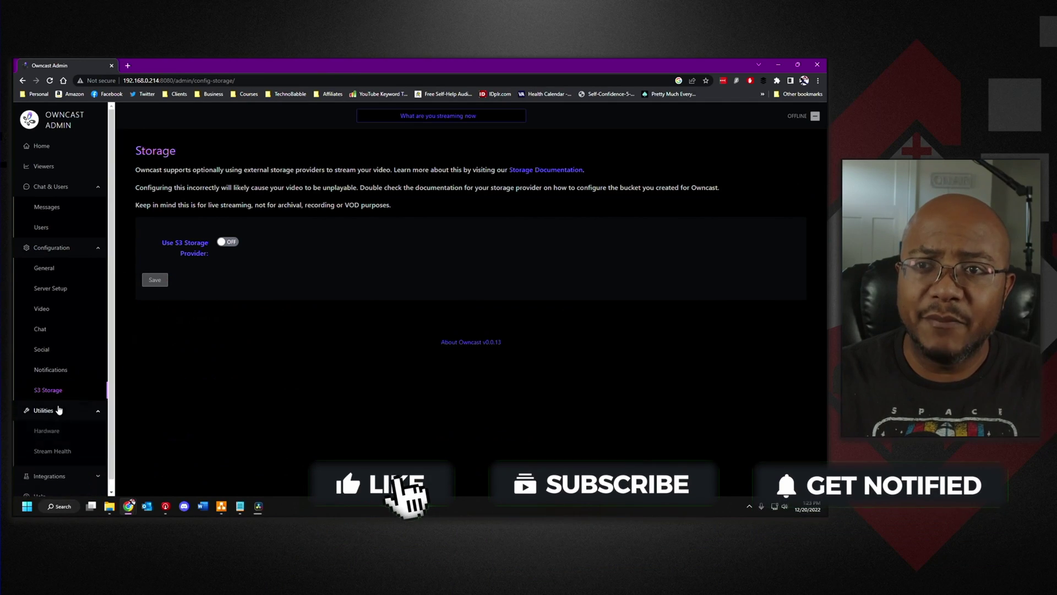
{"action": "left_click", "coordinate": [47, 433]}
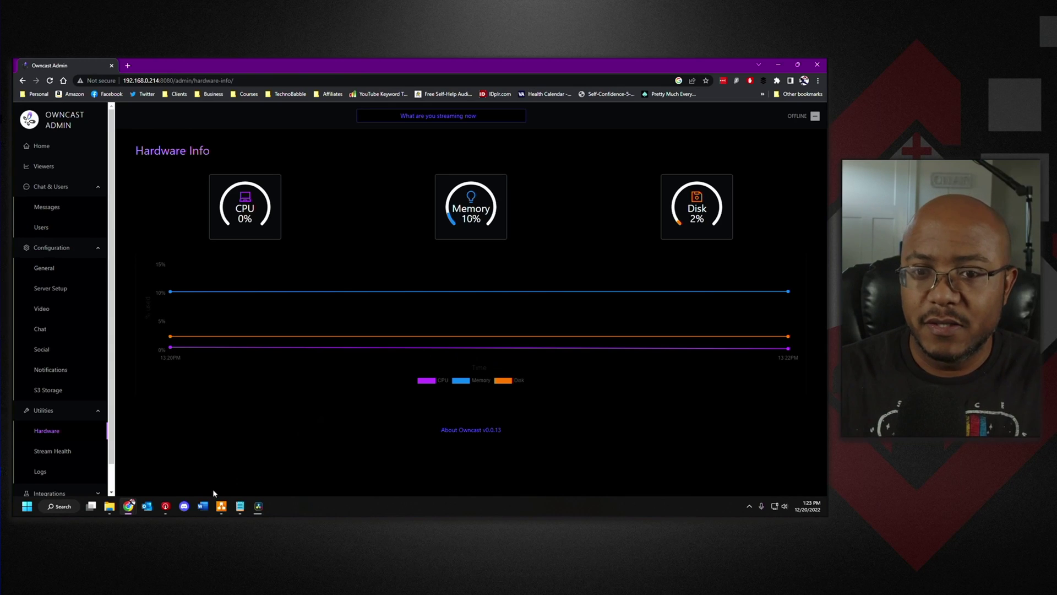
- Scroll through the Stream Health performance charts
{"action": "left_click", "coordinate": [65, 452]}
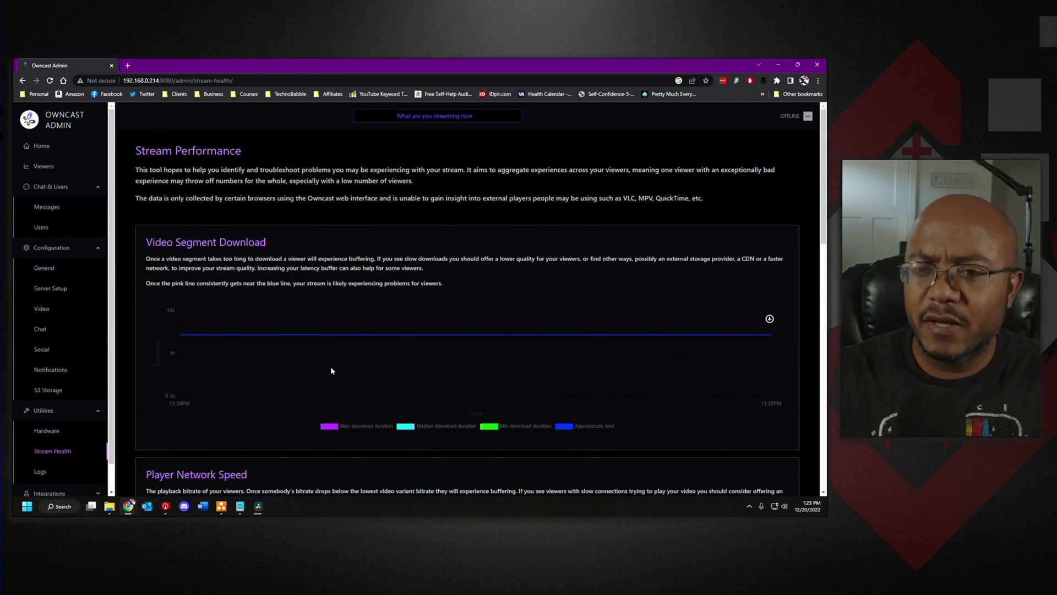
{"action": "scroll", "coordinate": [317, 359], "scroll_direction": "down", "scroll_amount": 3}
{"action": "scroll", "coordinate": [317, 358], "scroll_direction": "down", "scroll_amount": 6}
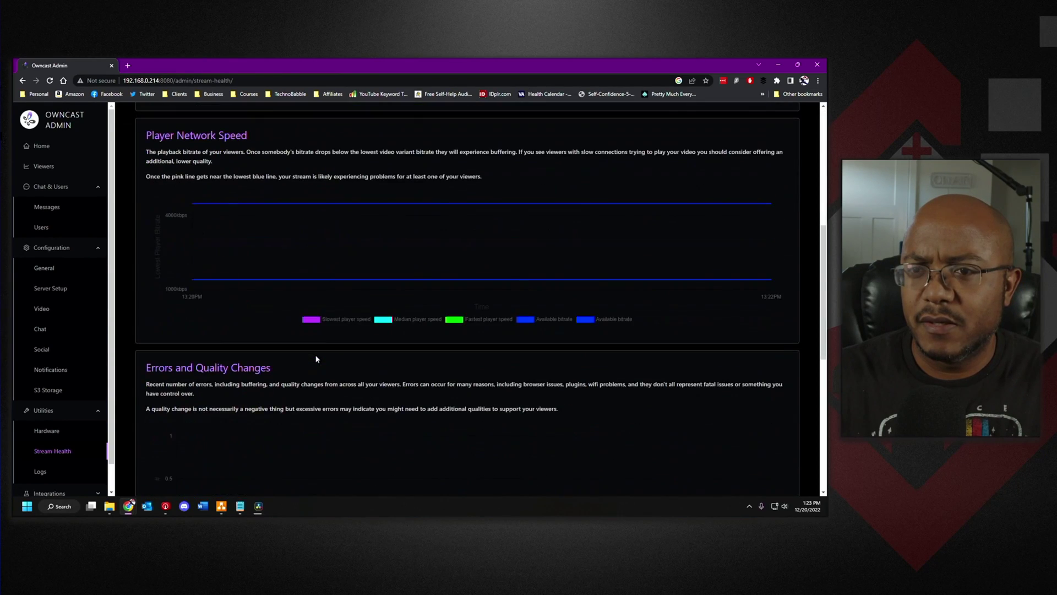
{"action": "scroll", "coordinate": [73, 412], "scroll_direction": "down", "scroll_amount": 1}
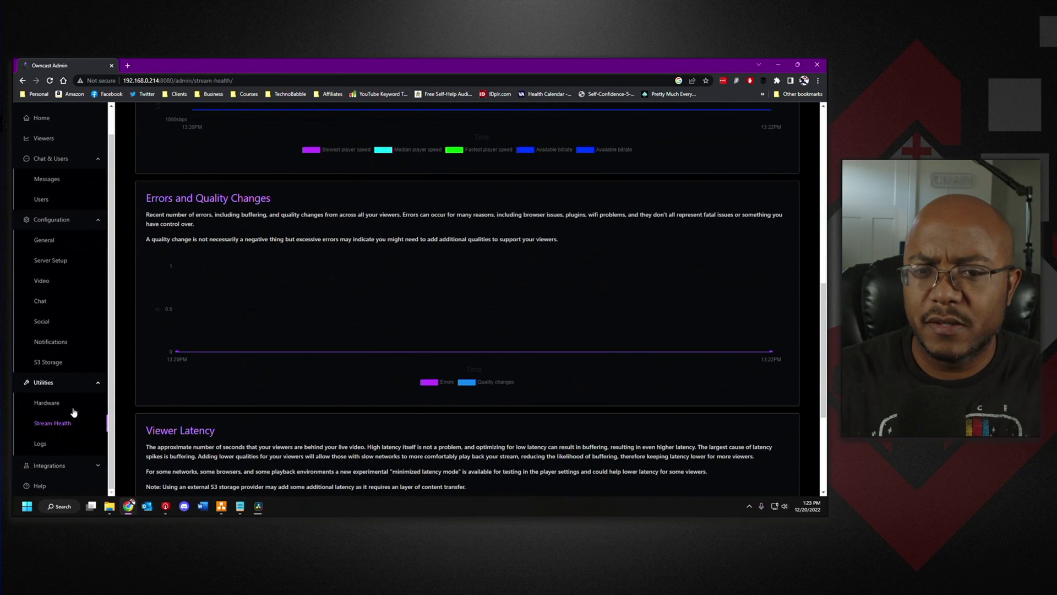
{"action": "left_click", "coordinate": [53, 465]}
{"action": "scroll", "coordinate": [55, 429], "scroll_direction": "up", "scroll_amount": 2}
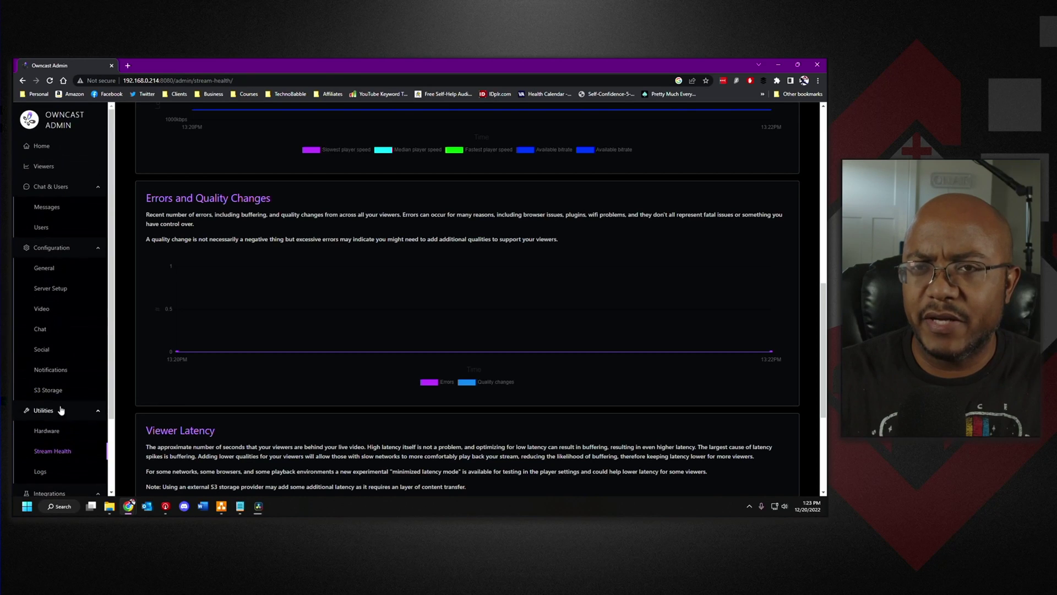
{"action": "scroll", "coordinate": [209, 333], "scroll_direction": "up", "scroll_amount": 6}
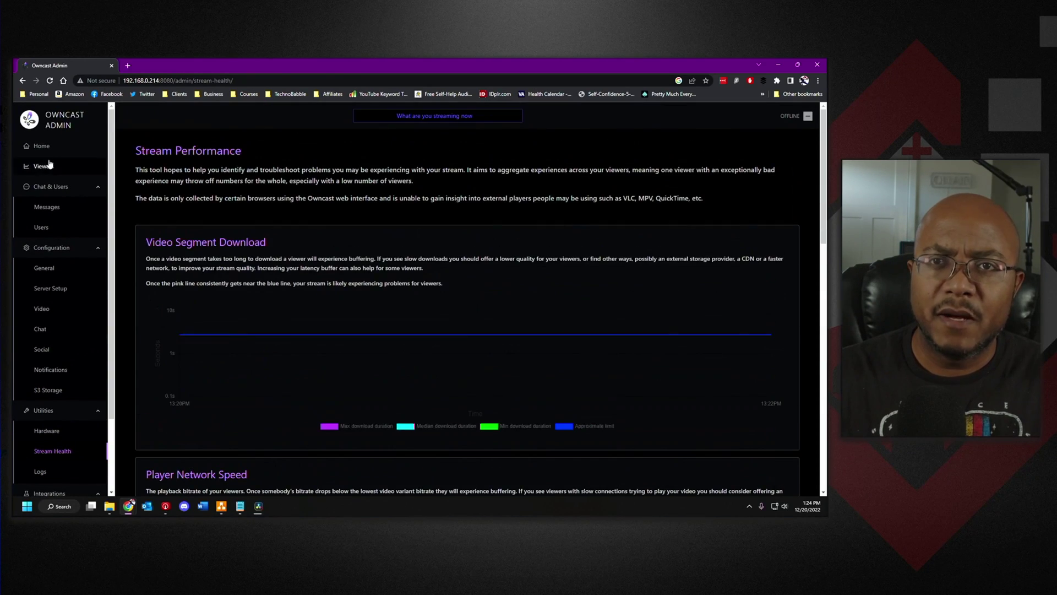
- Dismiss the Missing Files warning, show Video Capture Device, and switch to the BRB scene
{"action": "left_click", "coordinate": [41, 146]}
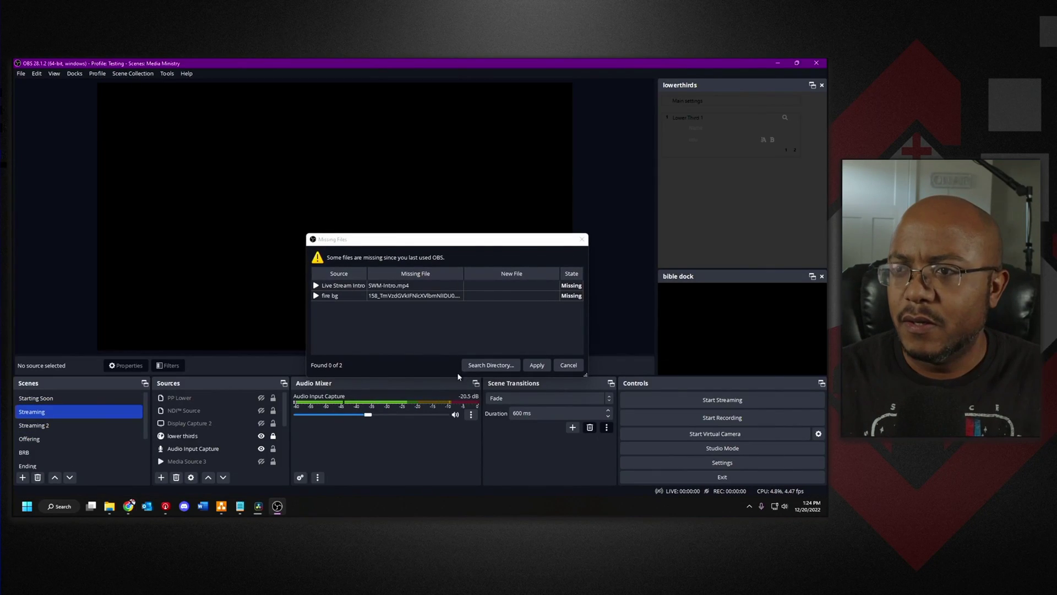
{"action": "left_click", "coordinate": [566, 365]}
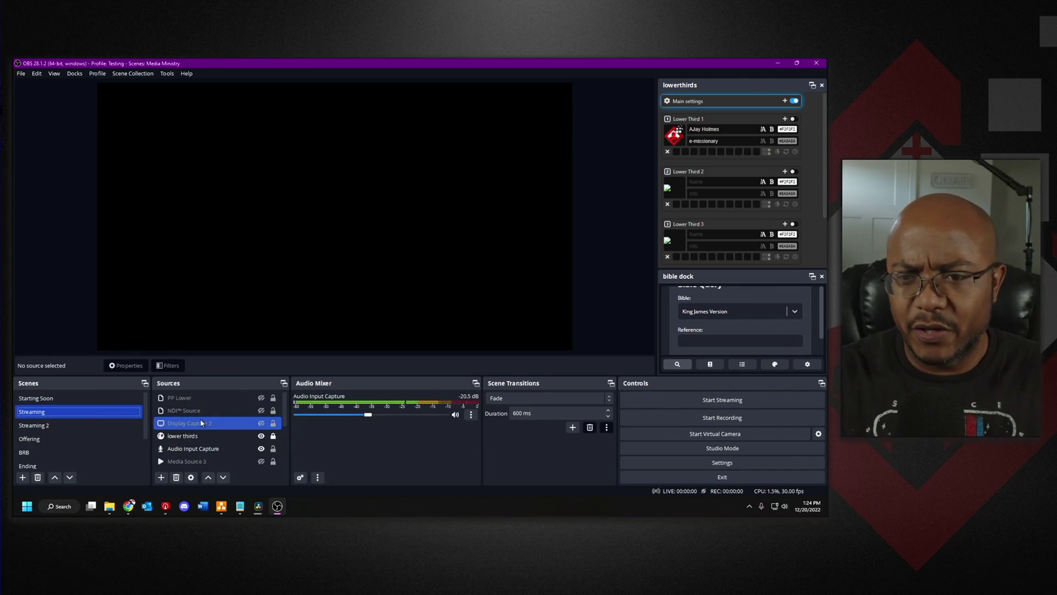
{"action": "scroll", "coordinate": [231, 440], "scroll_direction": "down", "scroll_amount": 5}
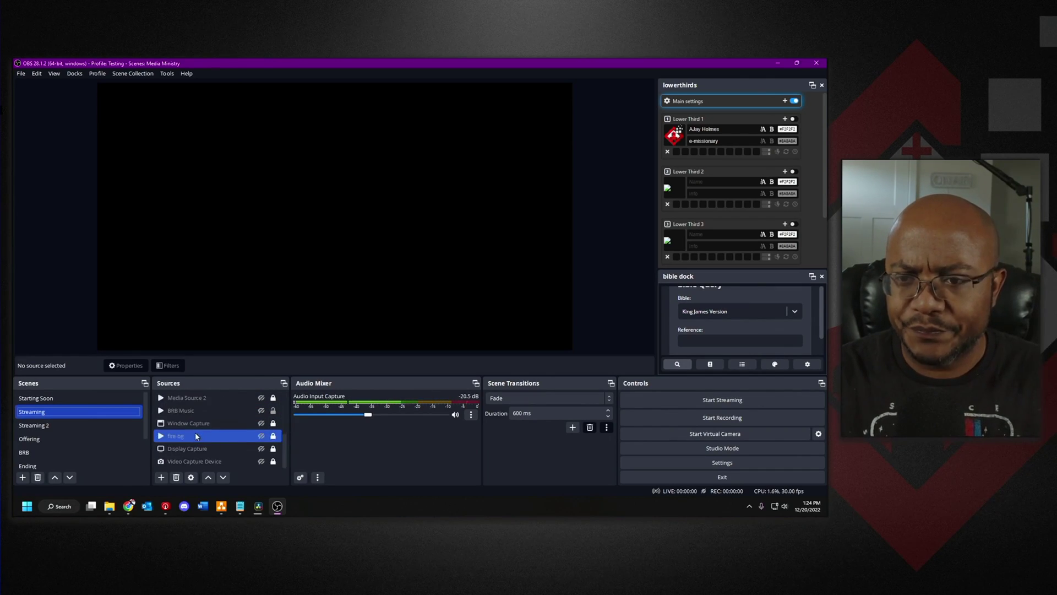
{"action": "left_click", "coordinate": [261, 462]}
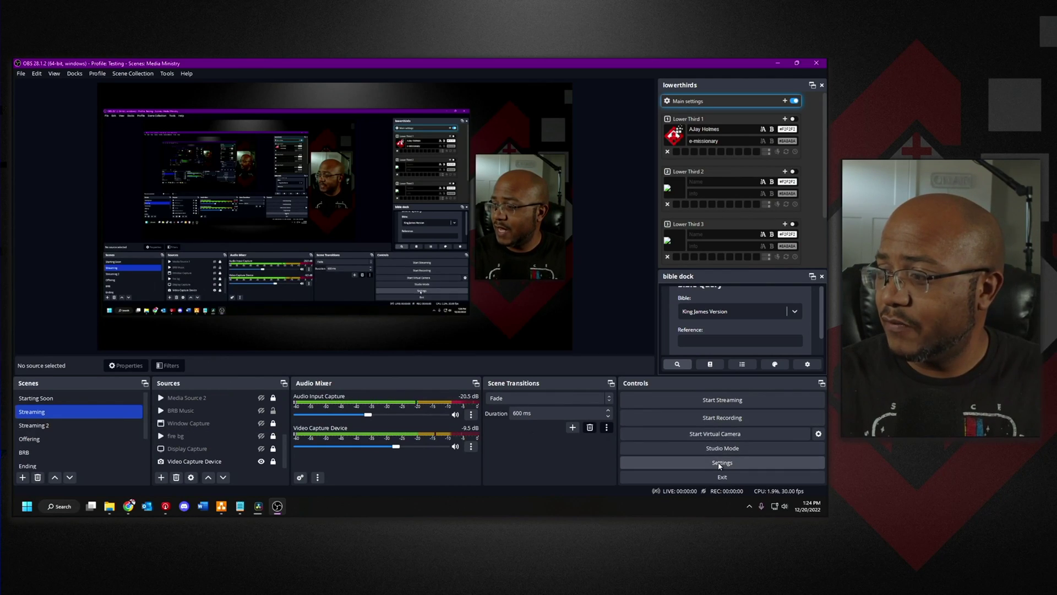
{"action": "left_click", "coordinate": [76, 450]}
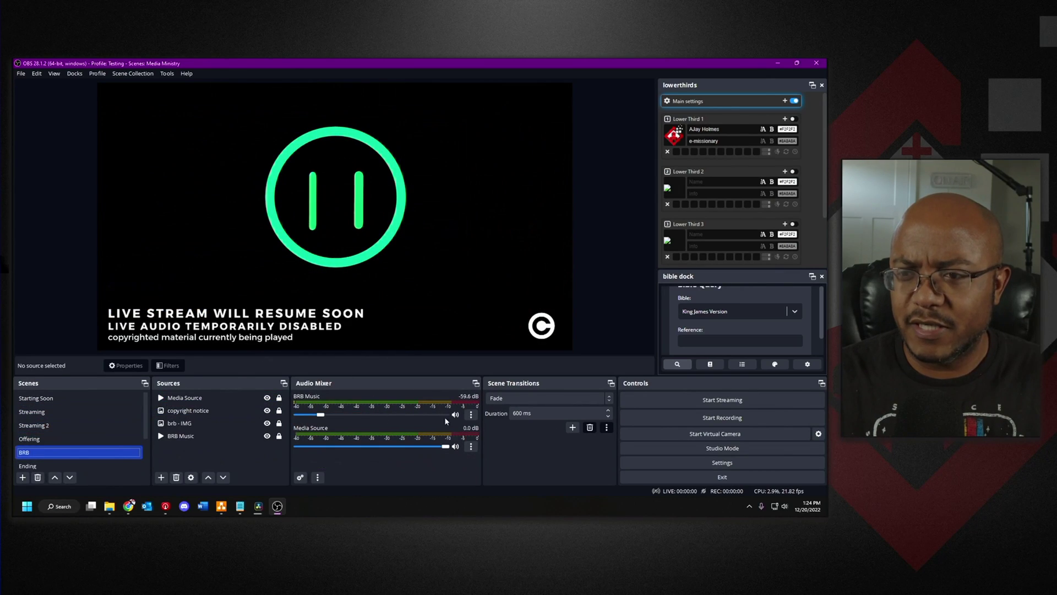
{"action": "left_click_drag", "start_coordinate": [320, 414], "coordinate": [324, 415]}
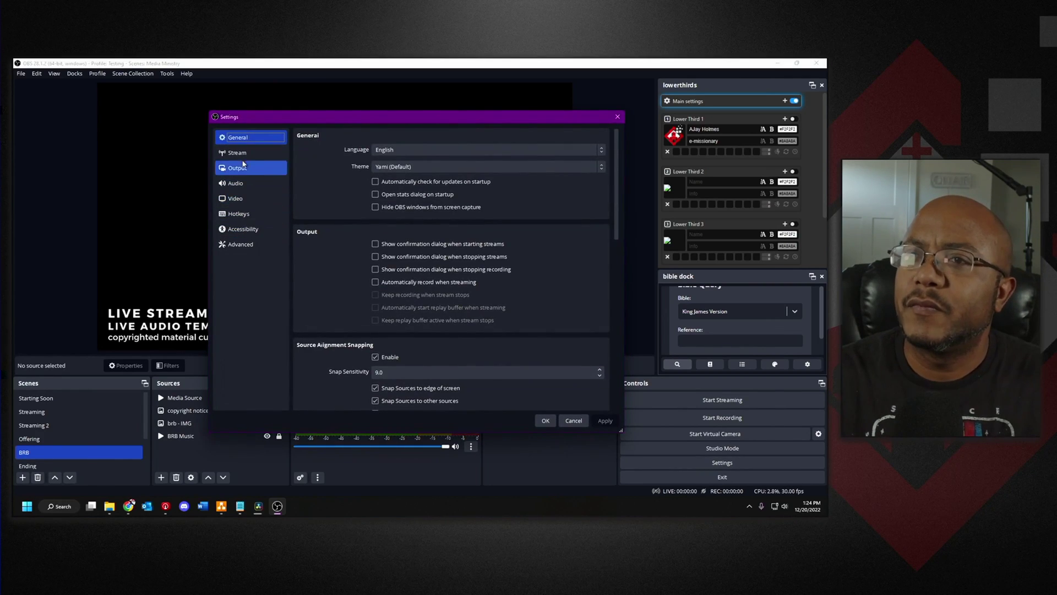
- Set the OBS Stream server to the Owncast URL rtmp://192.168.0.214:1935/live
{"action": "left_click", "coordinate": [239, 155]}
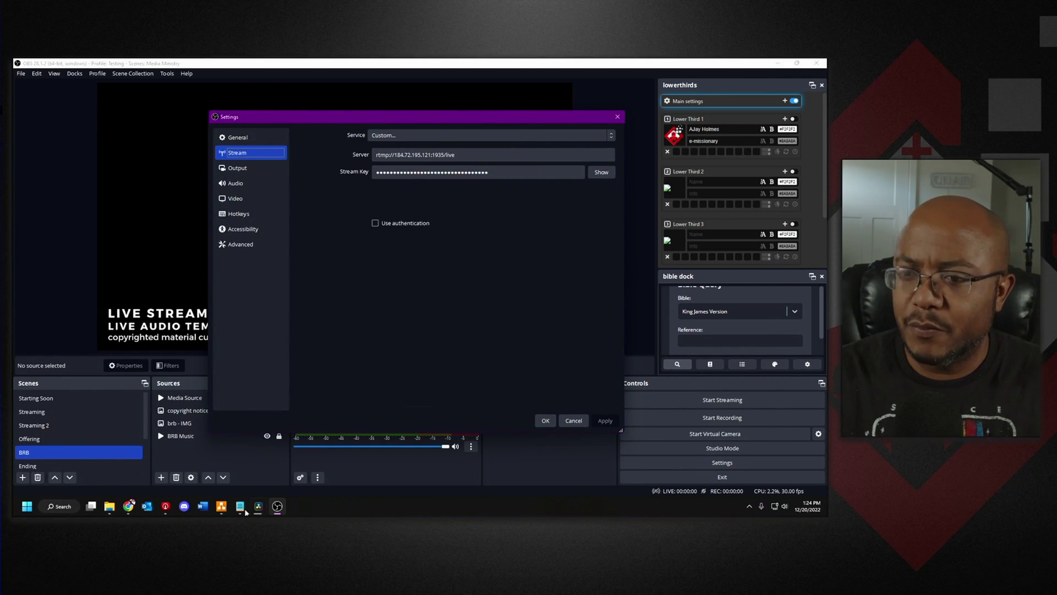
{"action": "left_click", "coordinate": [128, 506]}
{"action": "left_click", "coordinate": [264, 466]}
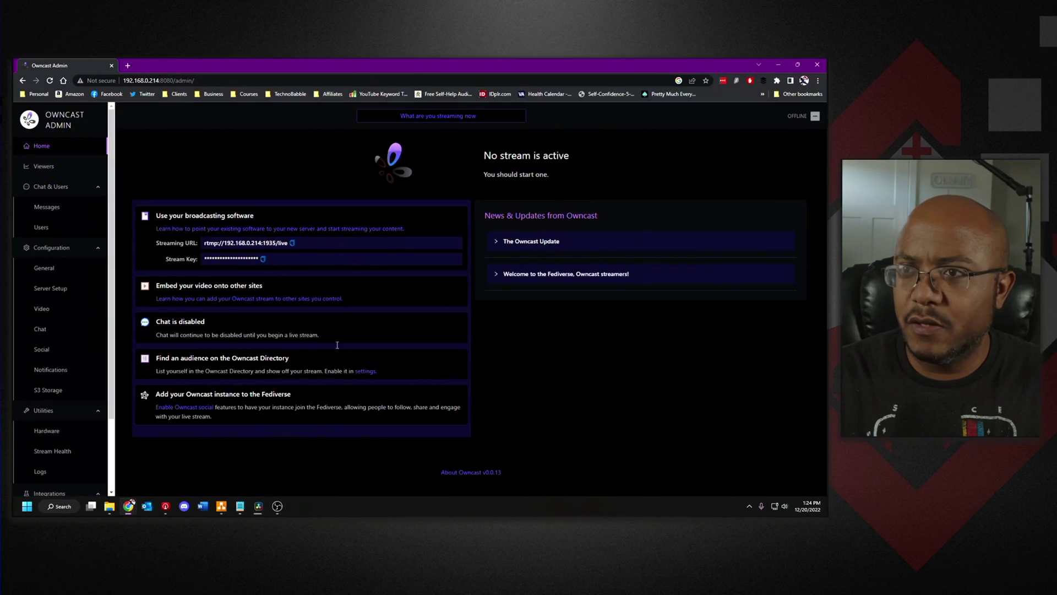
{"action": "left_click", "coordinate": [292, 243]}
{"action": "left_click", "coordinate": [778, 64]}
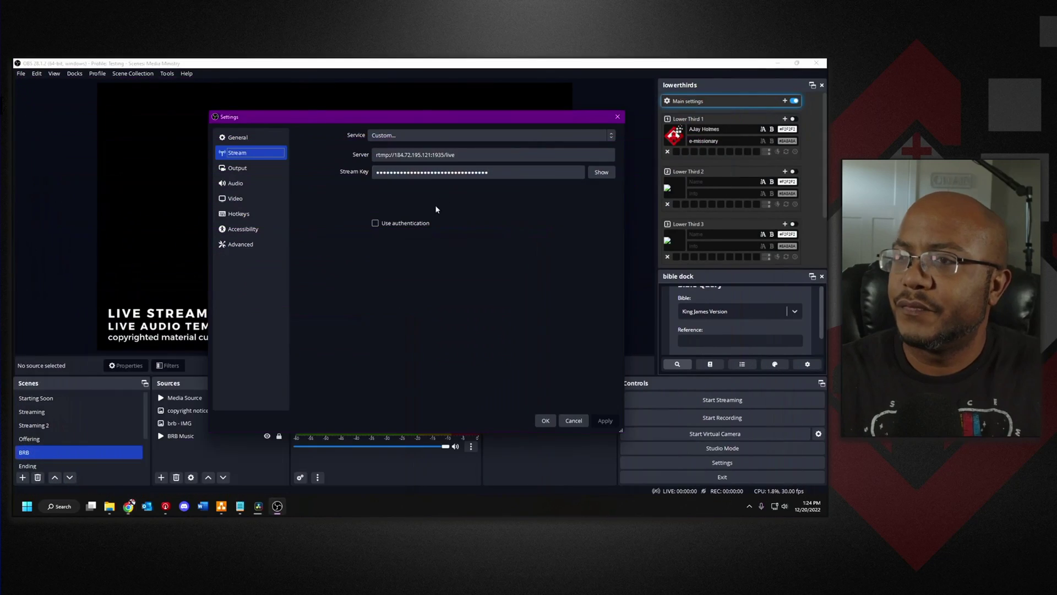
{"action": "left_click", "coordinate": [485, 154]}
{"action": "key", "text": "ctrl+a"}
{"action": "key", "text": "ctrl+v"}
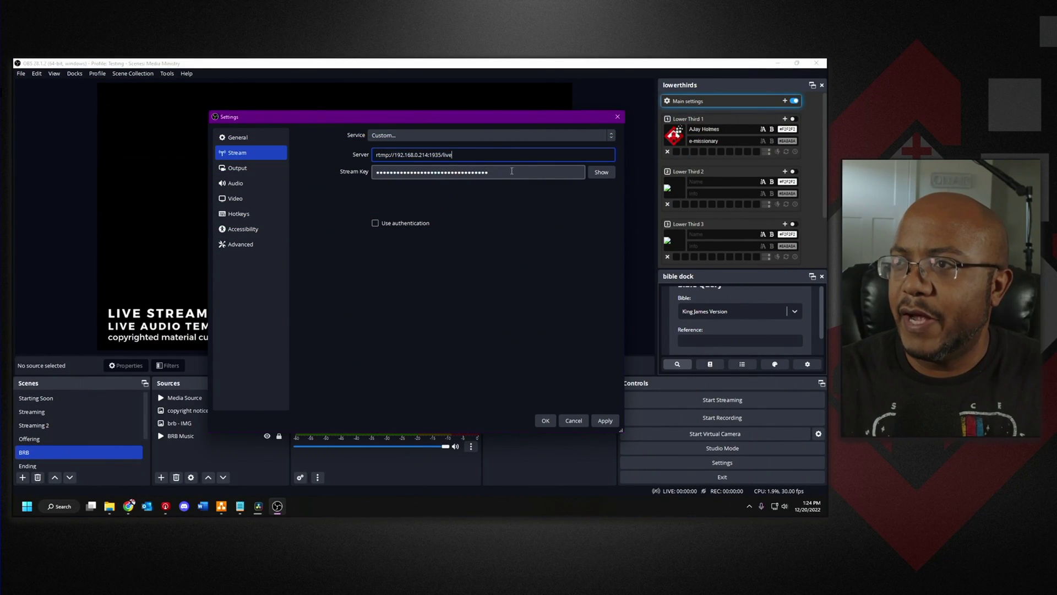
- Replace the existing OBS stream key with the Owncast stream key
{"action": "left_click", "coordinate": [511, 171]}
{"action": "key", "text": "ctrl+a"}
{"action": "type", "text": "a"}
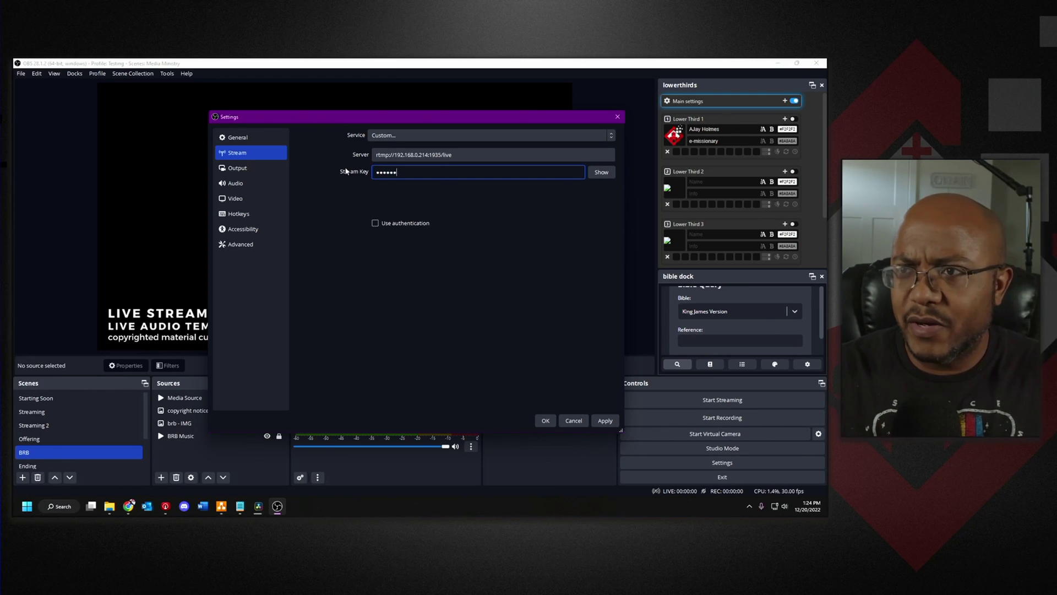
- Save the stream settings, then go live with the BRB scene to Owncast briefly and stop
{"action": "left_click", "coordinate": [545, 420]}
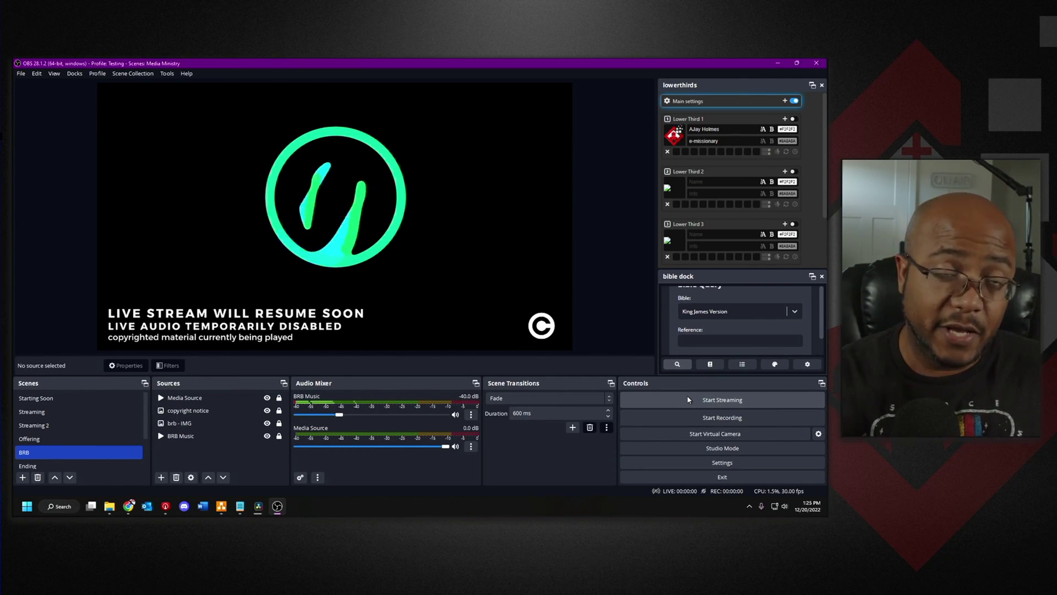
{"action": "left_click", "coordinate": [719, 401]}
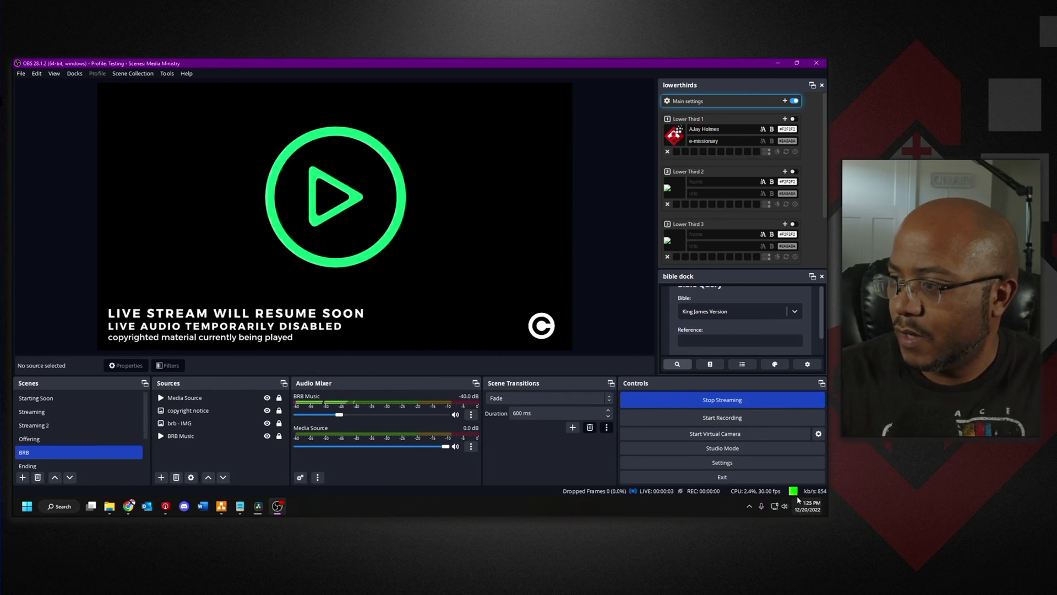
{"action": "left_click", "coordinate": [725, 399]}
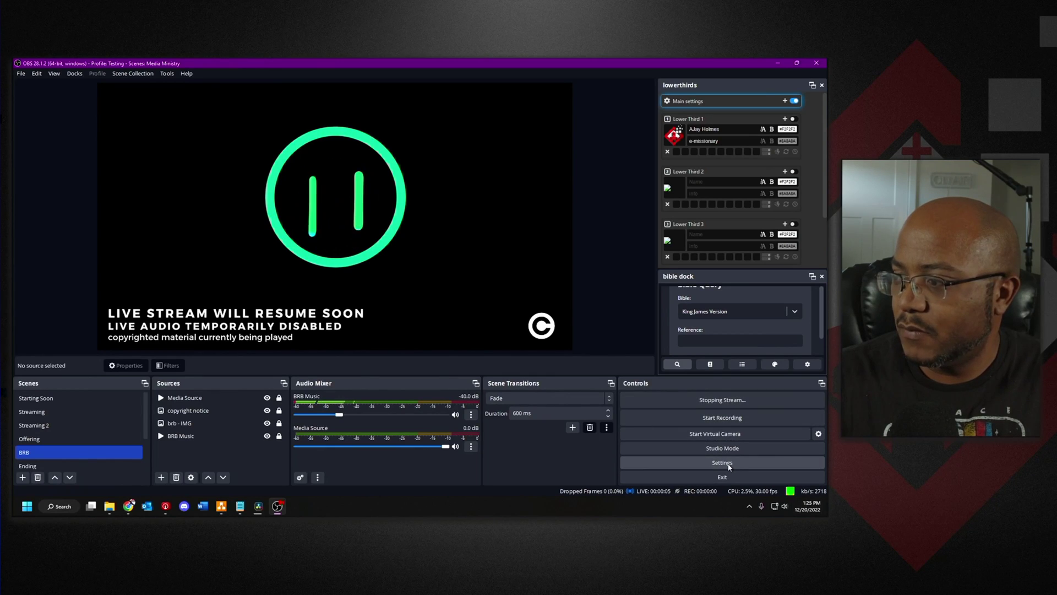
- Set OBS video output to 1920x1080 at 60 fps, stream again, and check the Owncast admin
{"action": "left_click", "coordinate": [728, 464]}
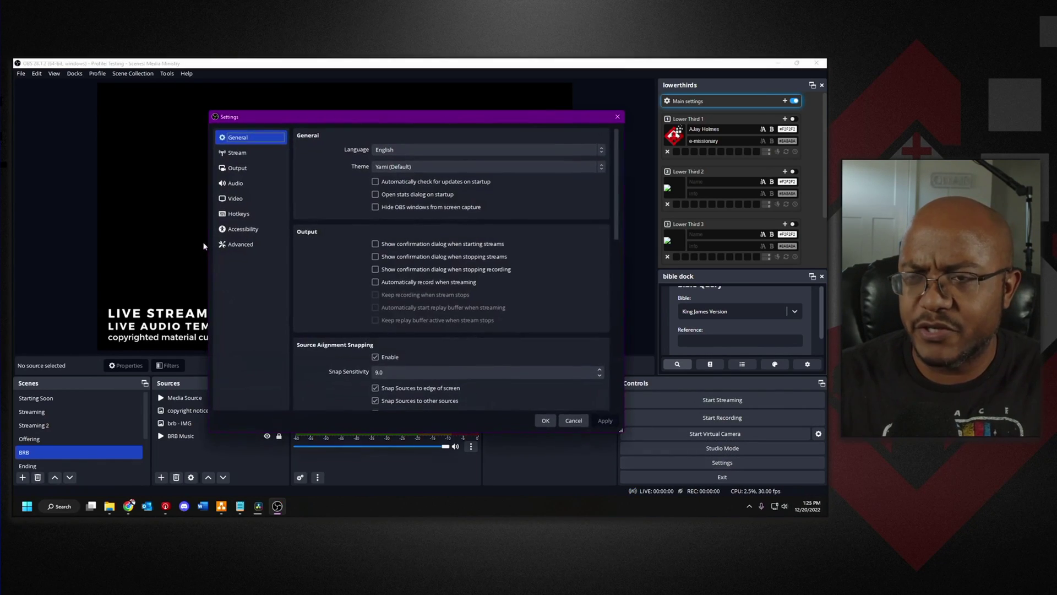
{"action": "left_click", "coordinate": [236, 198]}
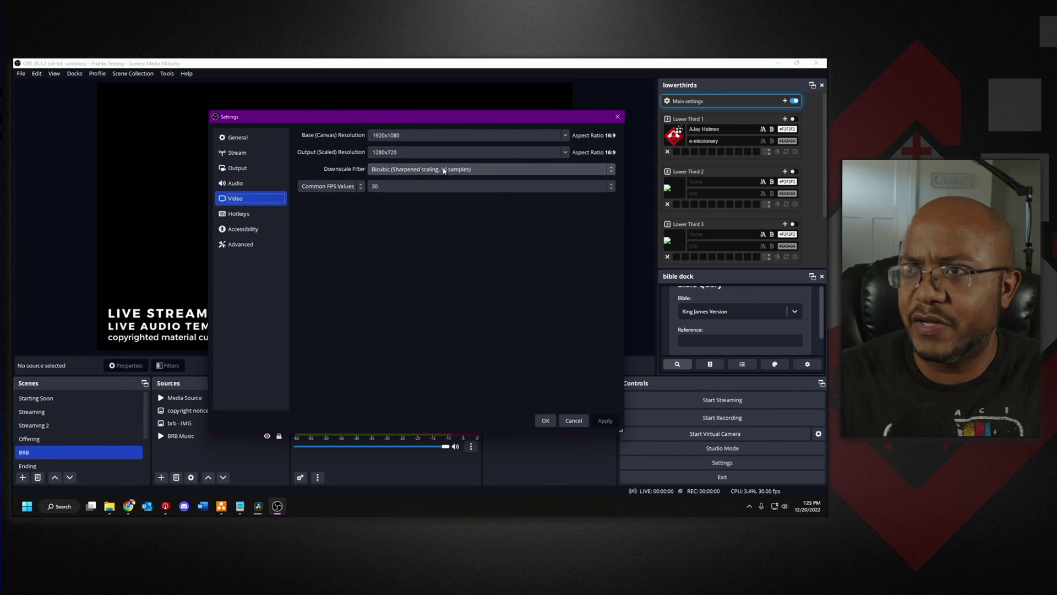
{"action": "left_click", "coordinate": [564, 152]}
{"action": "left_click", "coordinate": [405, 163]}
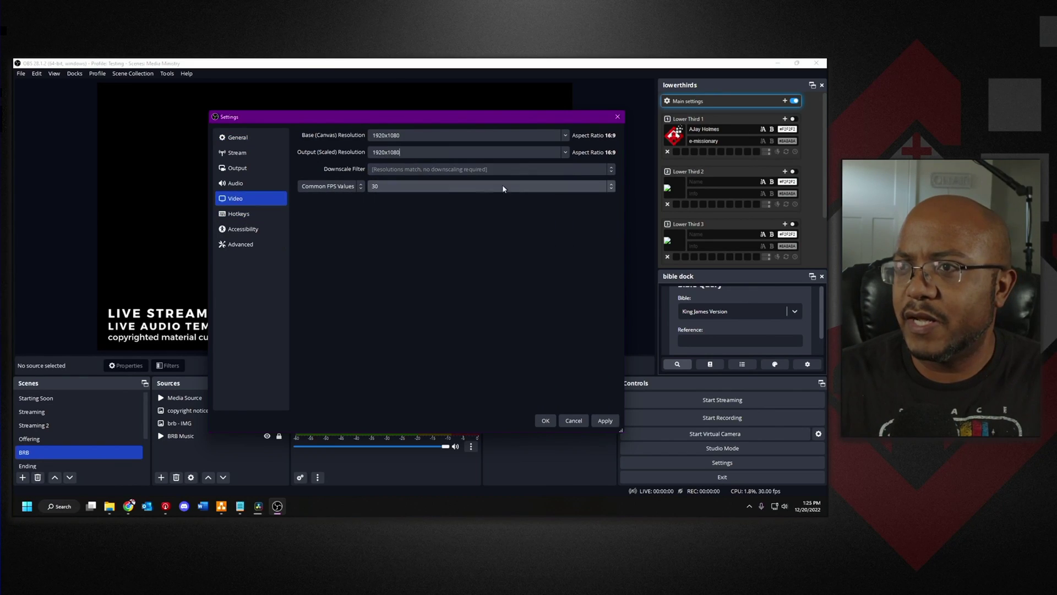
{"action": "left_click", "coordinate": [594, 186]}
{"action": "left_click", "coordinate": [402, 272]}
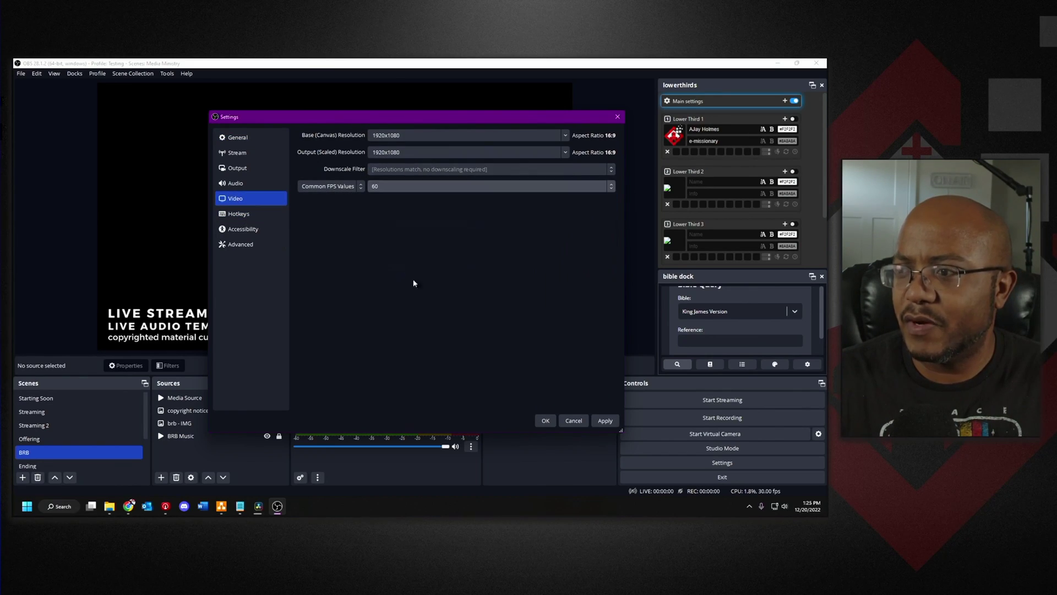
{"action": "left_click", "coordinate": [545, 421]}
{"action": "left_click", "coordinate": [695, 401]}
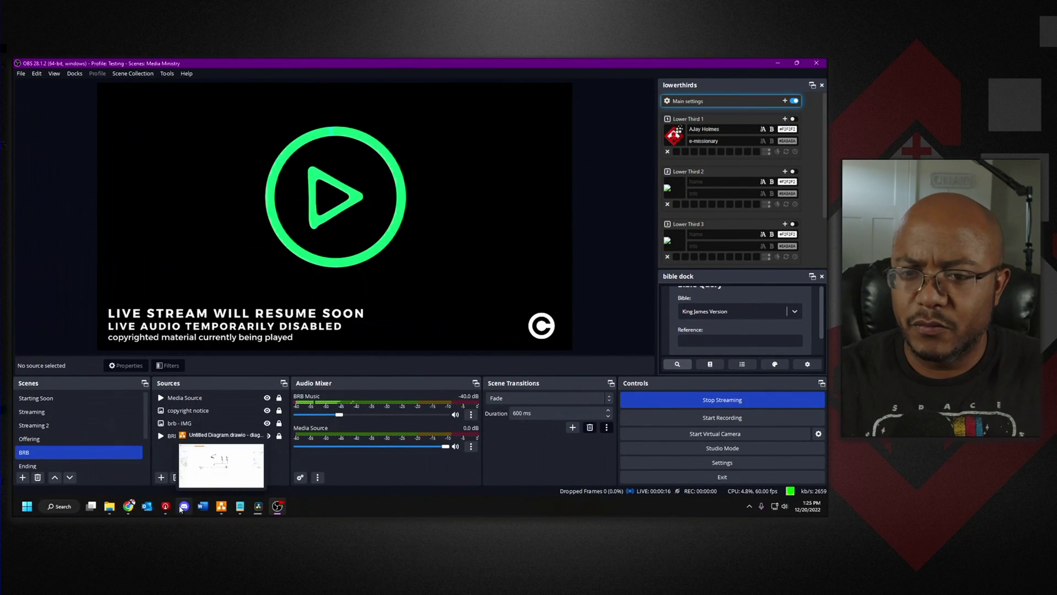
{"action": "left_click", "coordinate": [241, 465]}
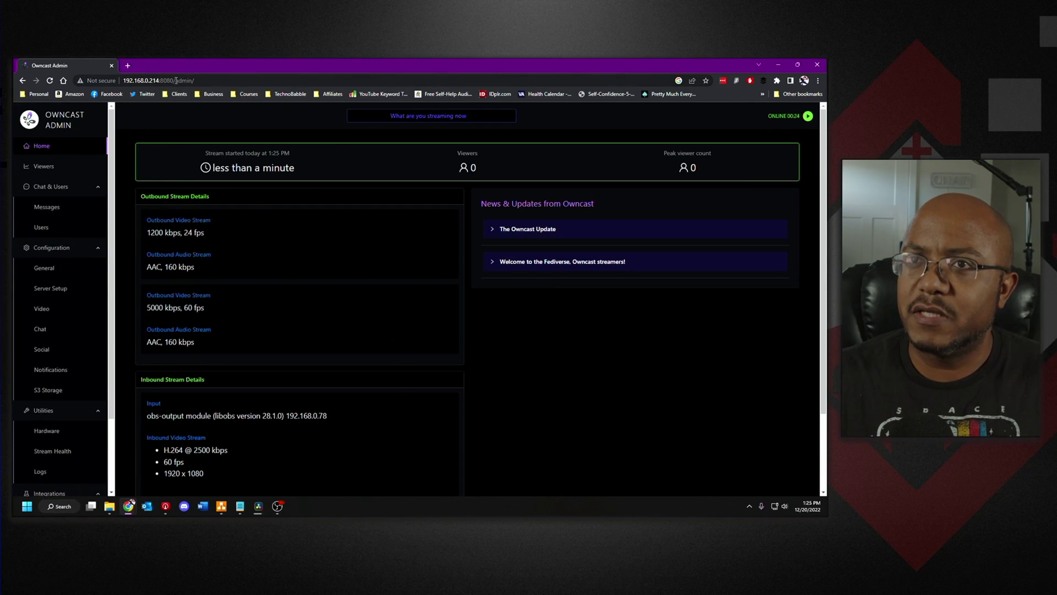
- Load the public page at 192.168.0.214:8080 in a new tab and play the live stream
{"action": "left_click_drag", "start_coordinate": [176, 80], "coordinate": [135, 82]}
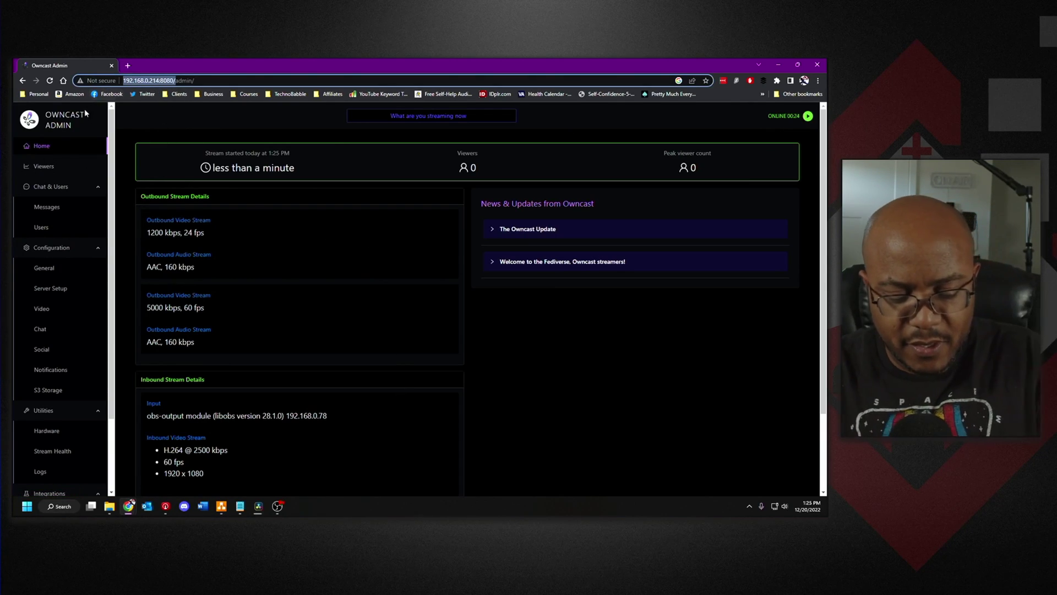
{"action": "key", "text": "ctrl+c"}
{"action": "key", "text": "ctrl+t"}
{"action": "key", "text": "ctrl+v"}
{"action": "key", "text": "Return"}
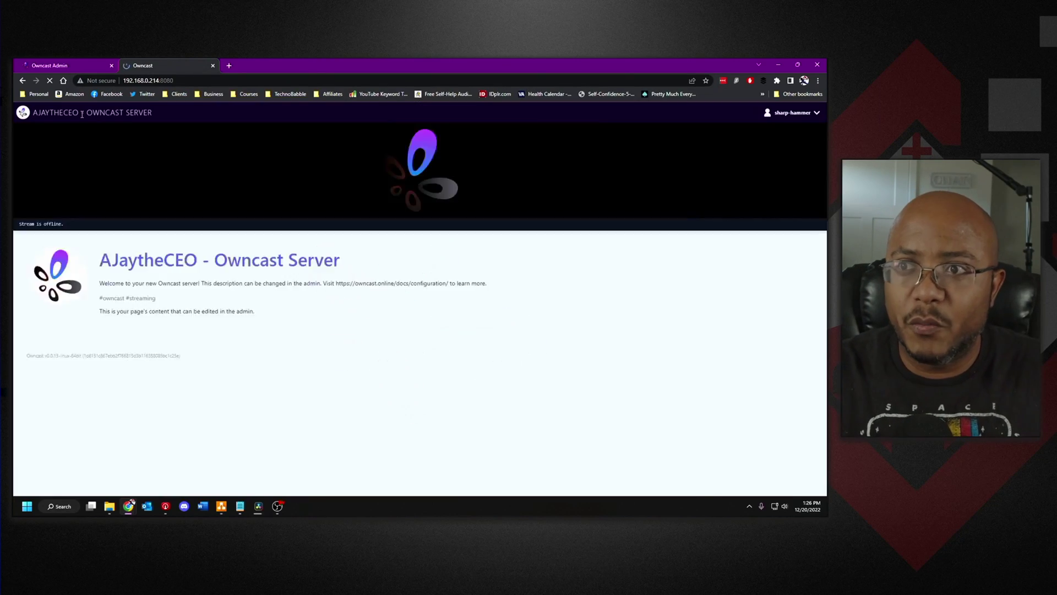
{"action": "left_click", "coordinate": [352, 301]}
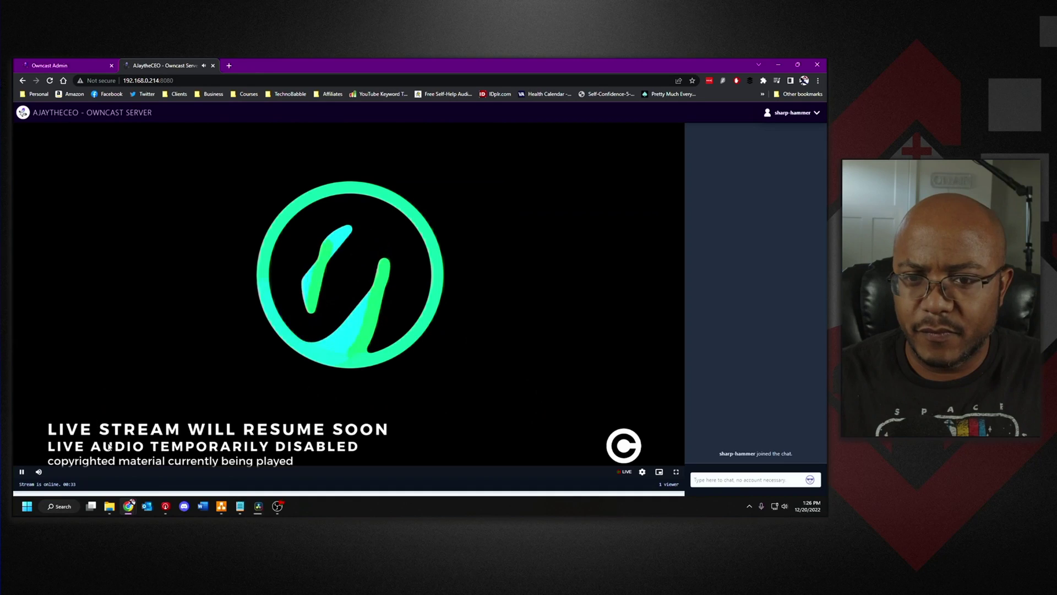
{"action": "mouse_move", "coordinate": [40, 475]}
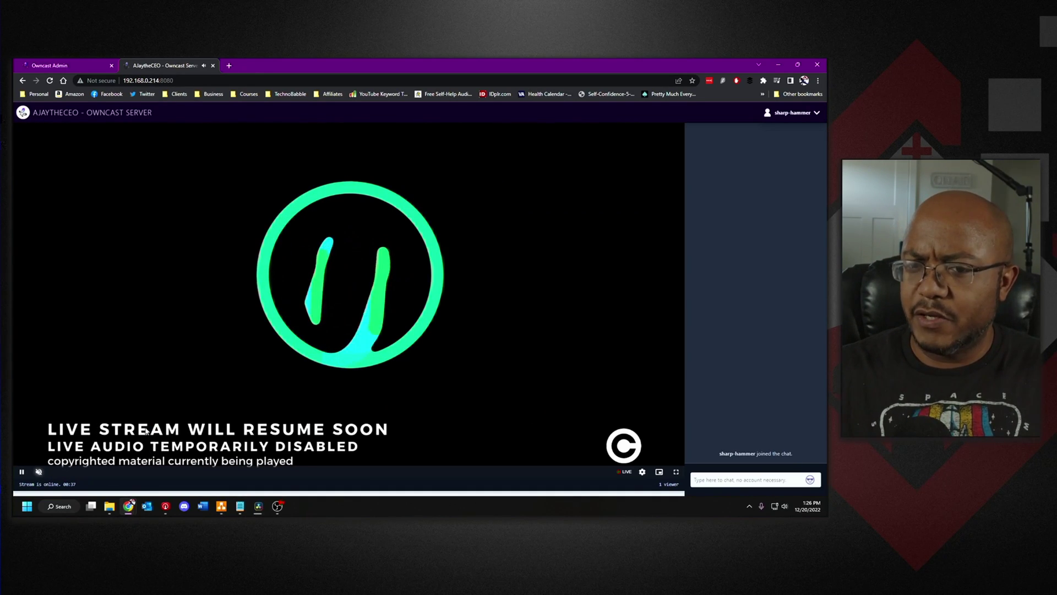
- Check and refresh the admin Hardware page, glance at Home, then return to the live stream tab
{"action": "left_click", "coordinate": [72, 68]}
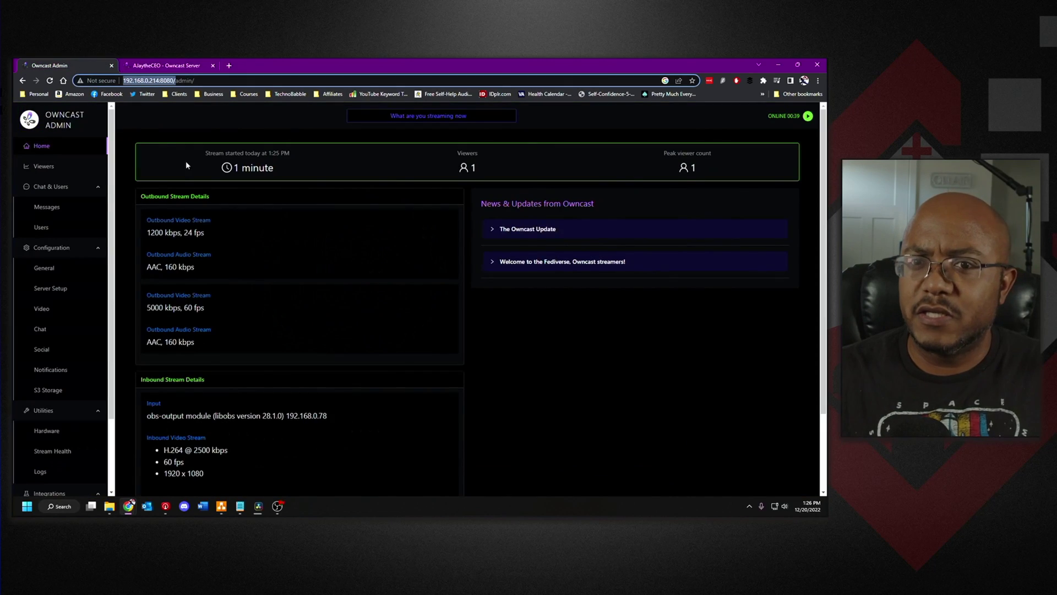
{"action": "left_click", "coordinate": [52, 430]}
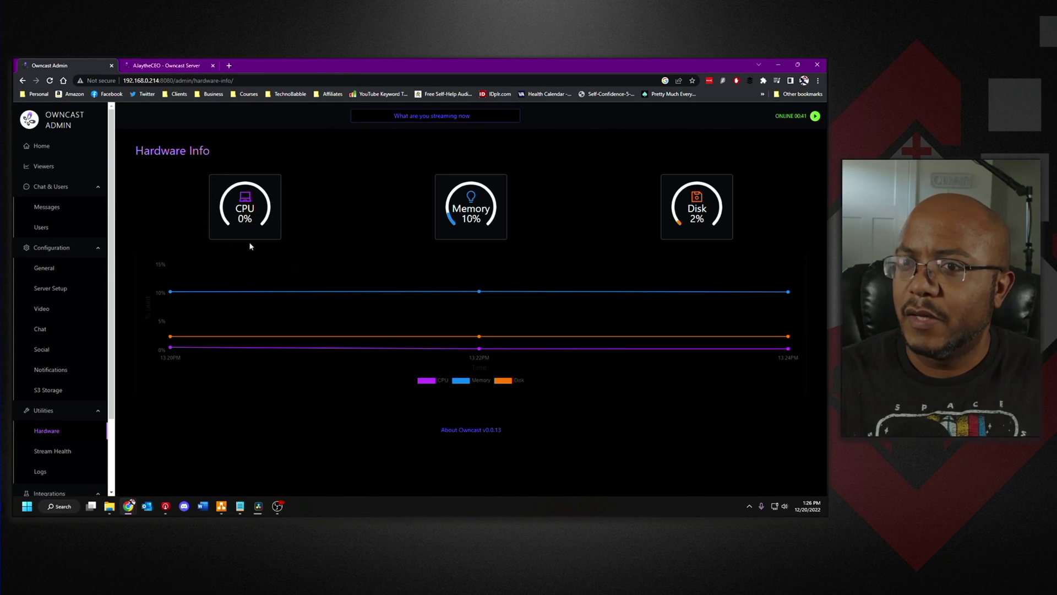
{"action": "left_click", "coordinate": [51, 82]}
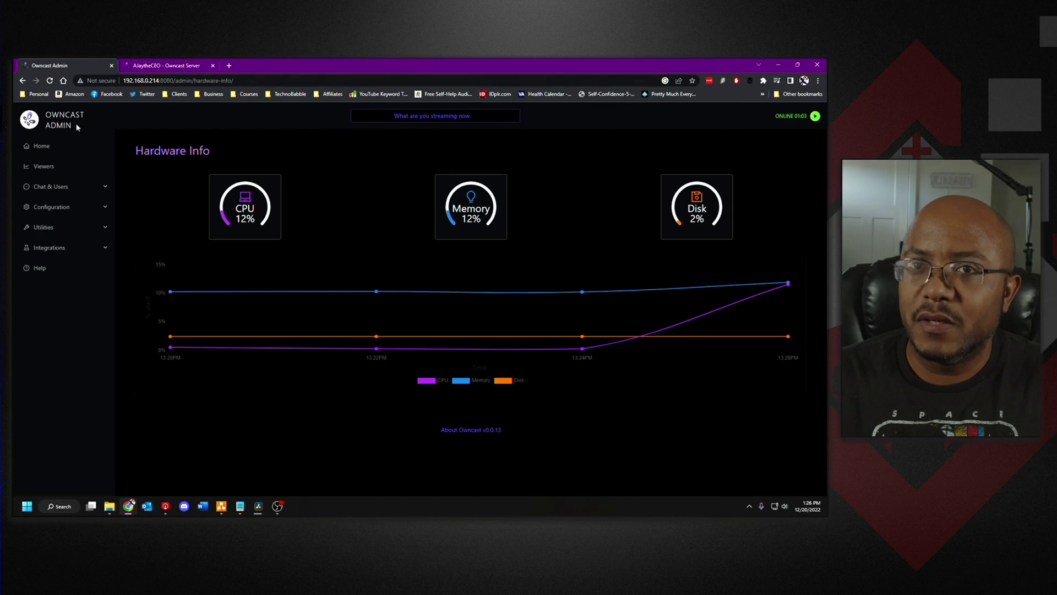
{"action": "left_click", "coordinate": [38, 154]}
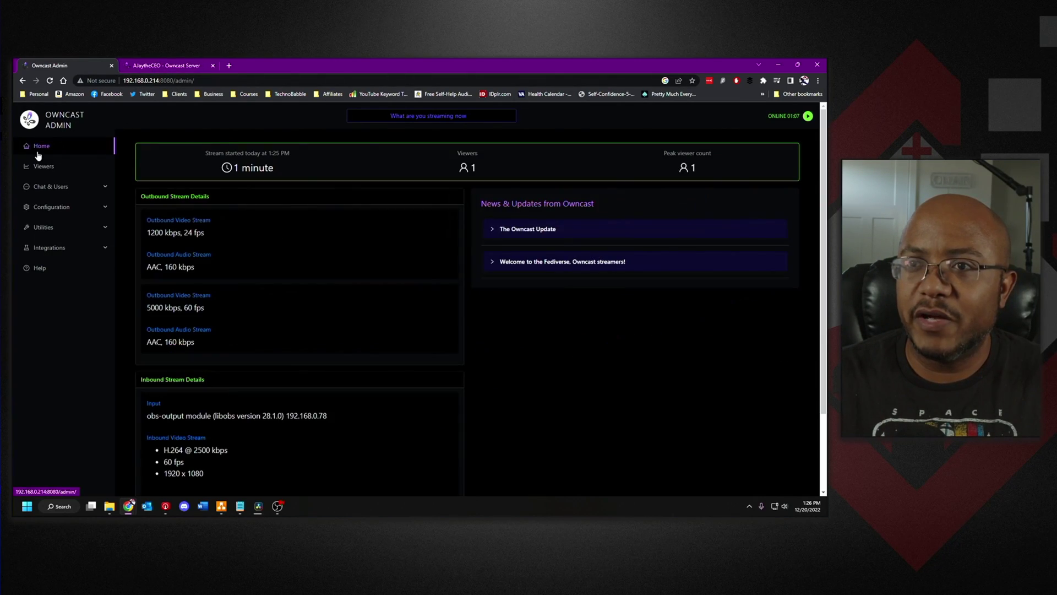
{"action": "scroll", "coordinate": [391, 427], "scroll_direction": "down", "scroll_amount": 3}
{"action": "scroll", "coordinate": [243, 206], "scroll_direction": "up", "scroll_amount": 3}
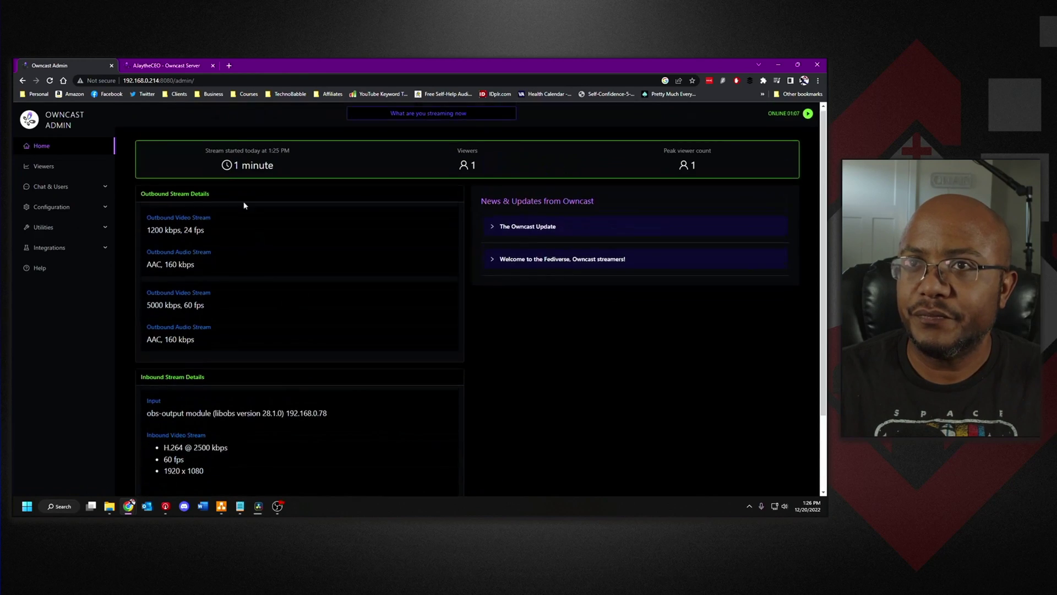
{"action": "left_click", "coordinate": [165, 65]}
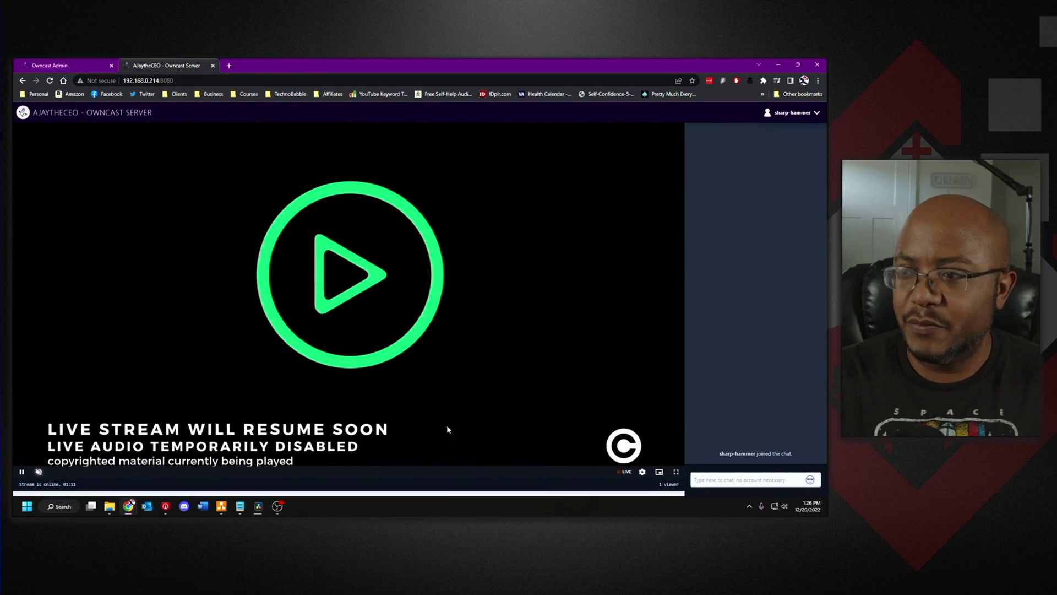
- Check the player's quality options, view the one-viewer Viewer Info, and expand Chat & Users and Configuration
{"action": "left_click", "coordinate": [642, 471]}
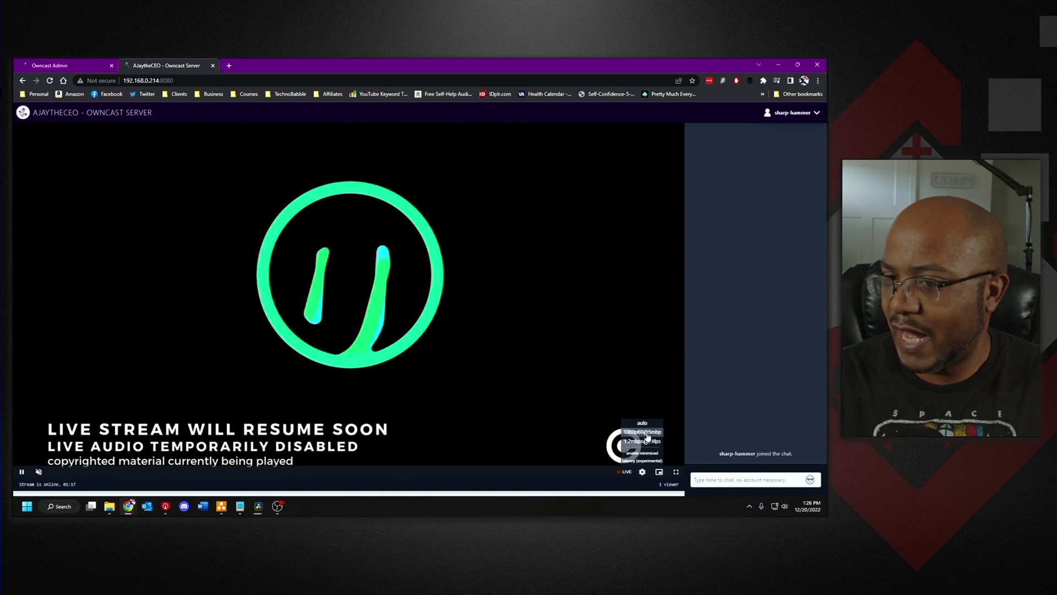
{"action": "left_click", "coordinate": [95, 66]}
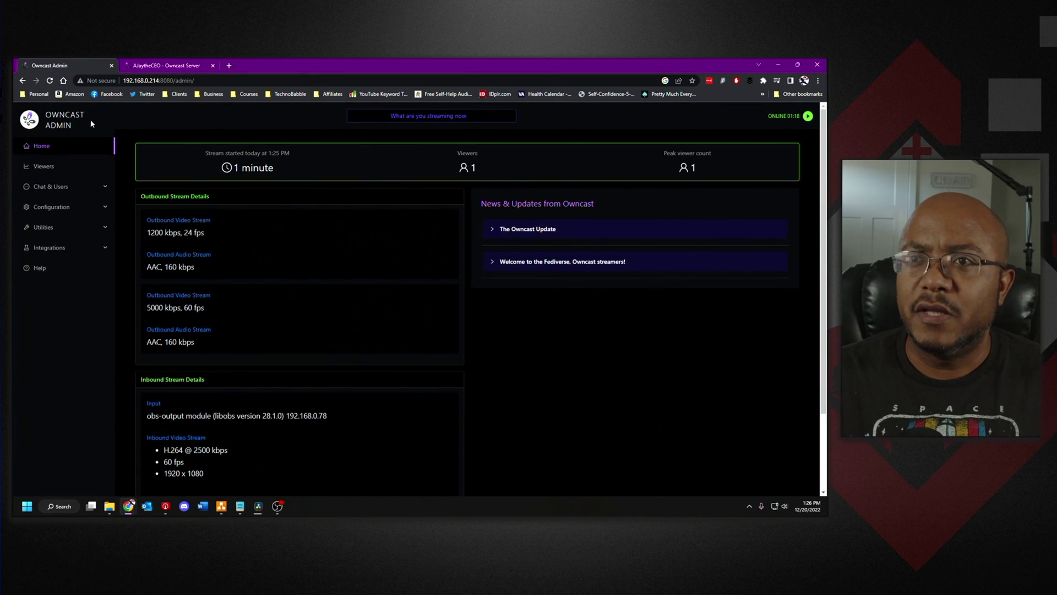
{"action": "left_click", "coordinate": [44, 166]}
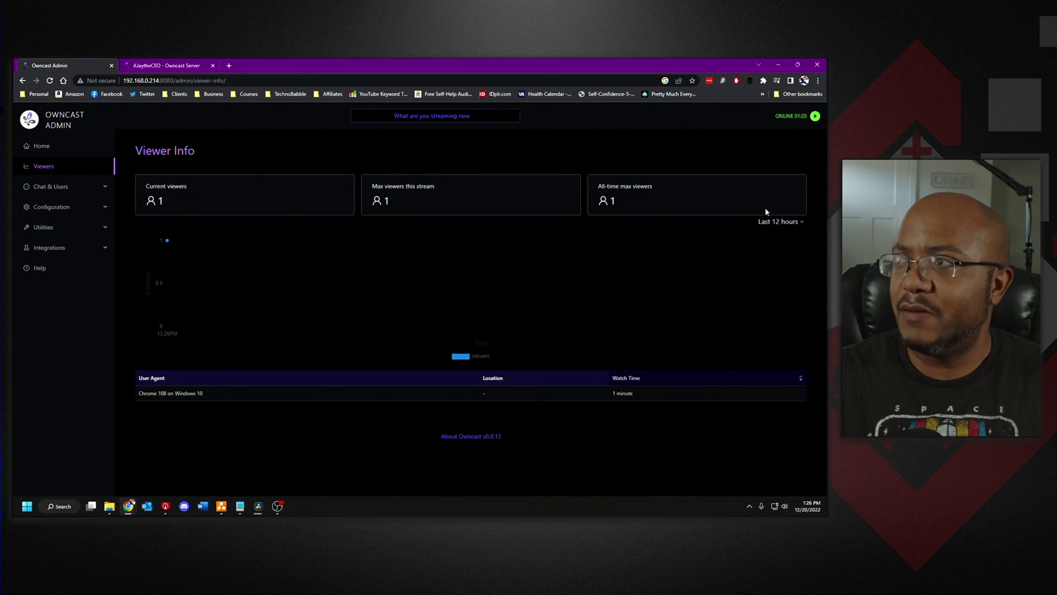
{"action": "left_click", "coordinate": [73, 190]}
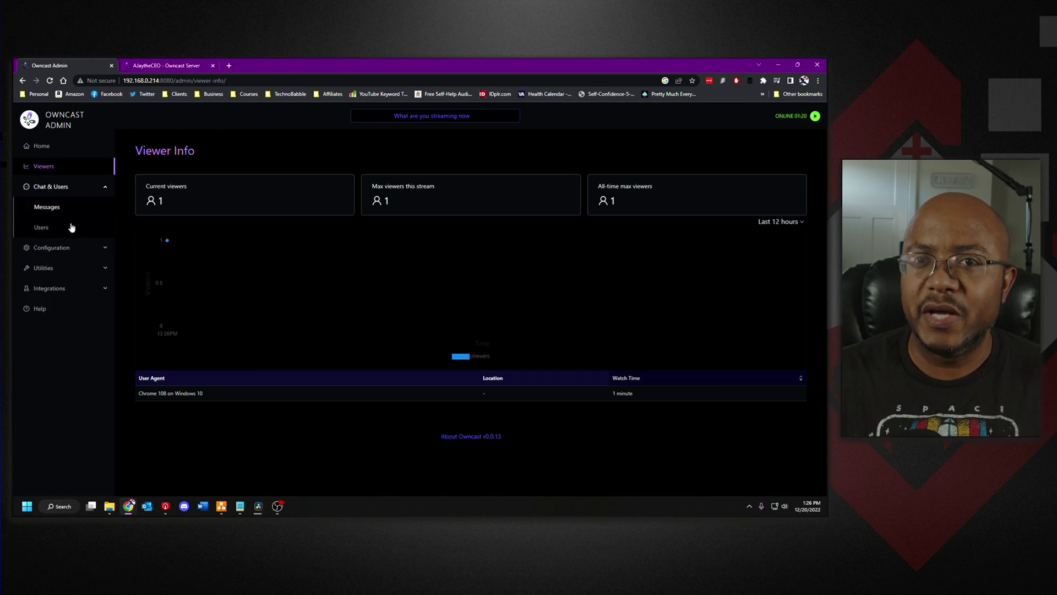
{"action": "left_click", "coordinate": [64, 251]}
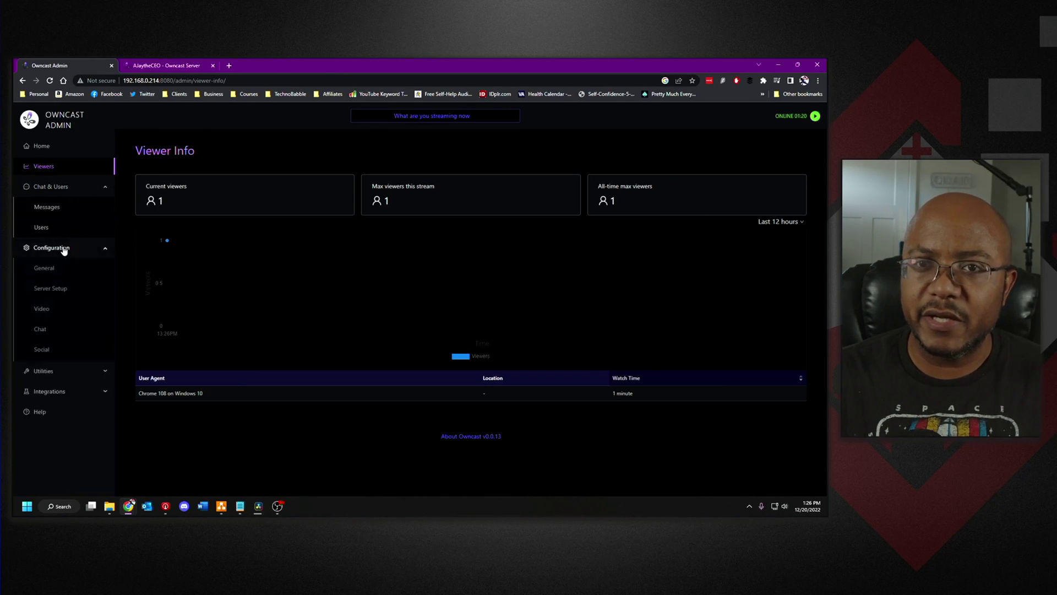
- Inspect the Video configuration's output variants and advanced Default (libx264) codec settings, then the Chat settings
{"action": "left_click", "coordinate": [51, 309]}
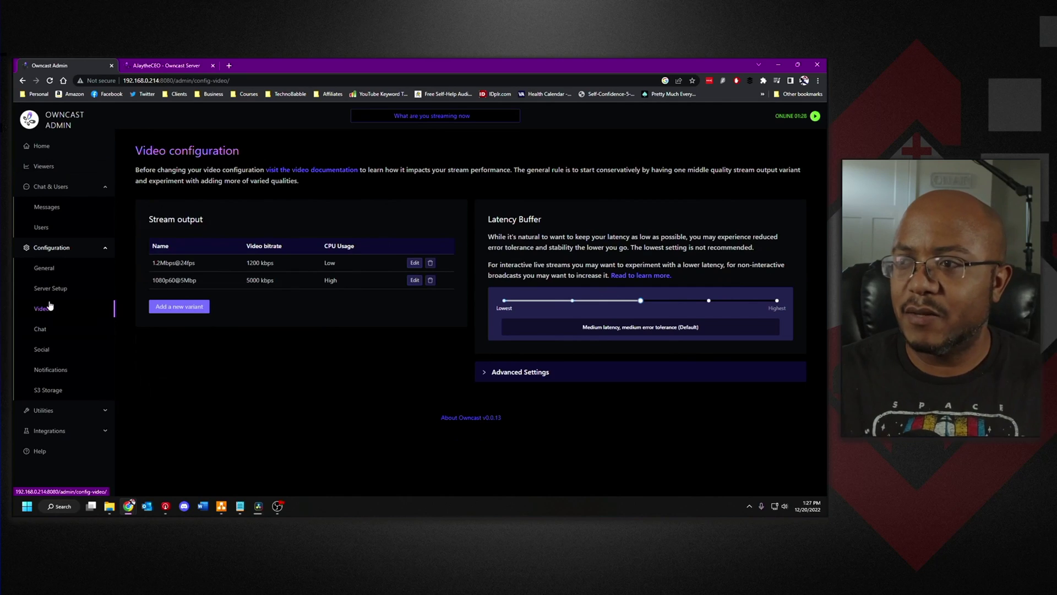
{"action": "left_click", "coordinate": [488, 374]}
{"action": "scroll", "coordinate": [459, 375], "scroll_direction": "down", "scroll_amount": 2}
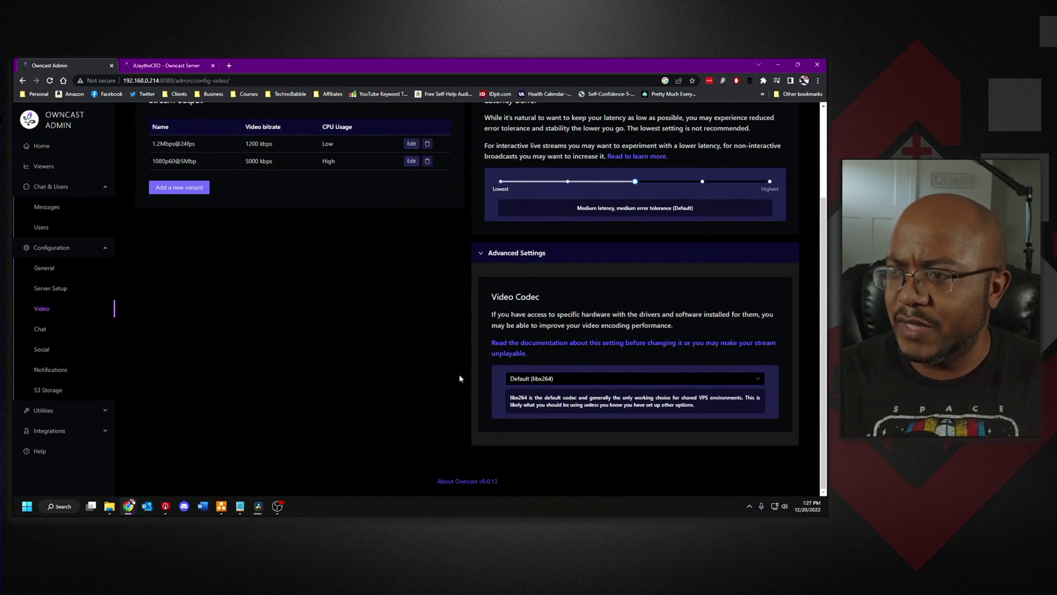
{"action": "left_click", "coordinate": [40, 330]}
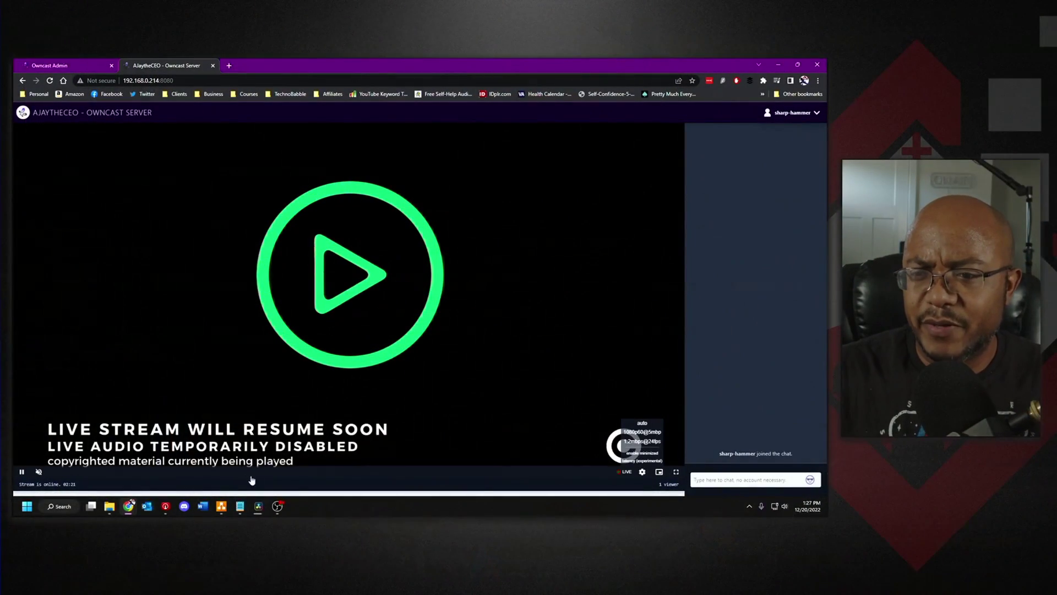
- Make Streaming the live OBS scene instead of BRB, check the browser, then go to Resolve
{"action": "left_click", "coordinate": [278, 508]}
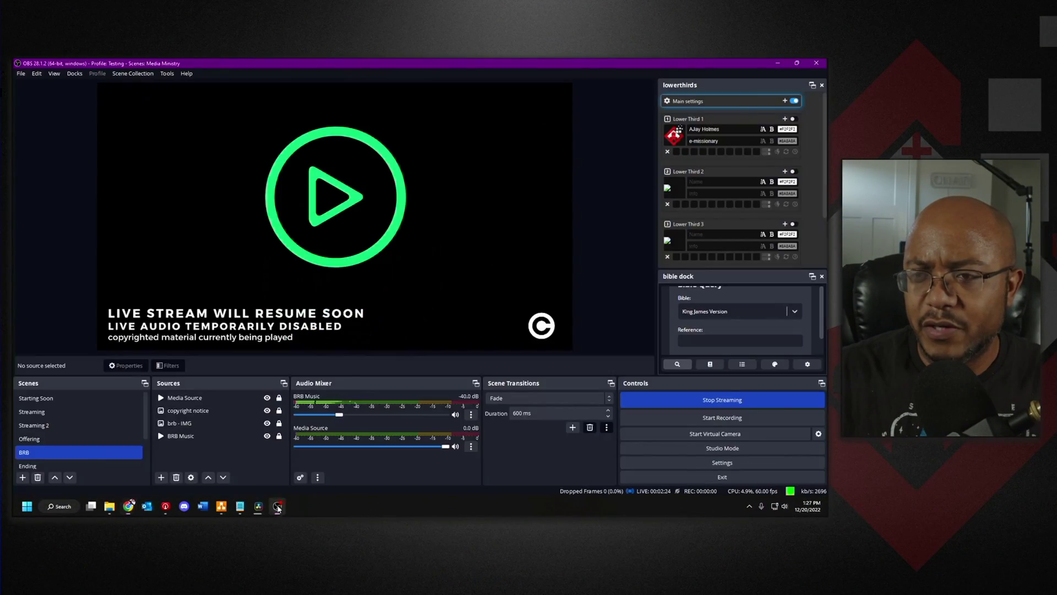
{"action": "left_click", "coordinate": [93, 414]}
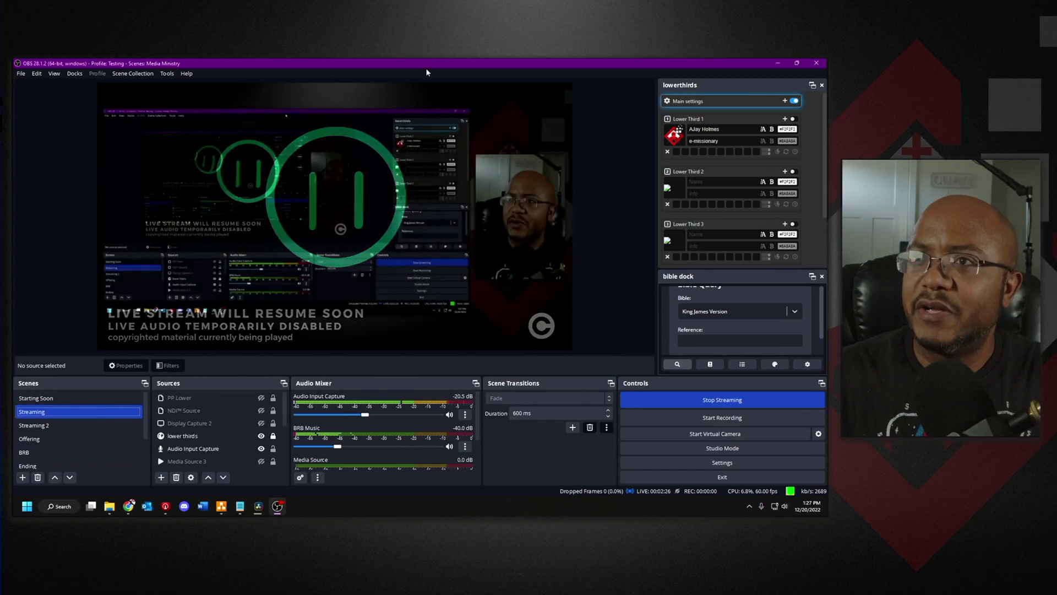
{"action": "key", "text": "alt+Tab"}
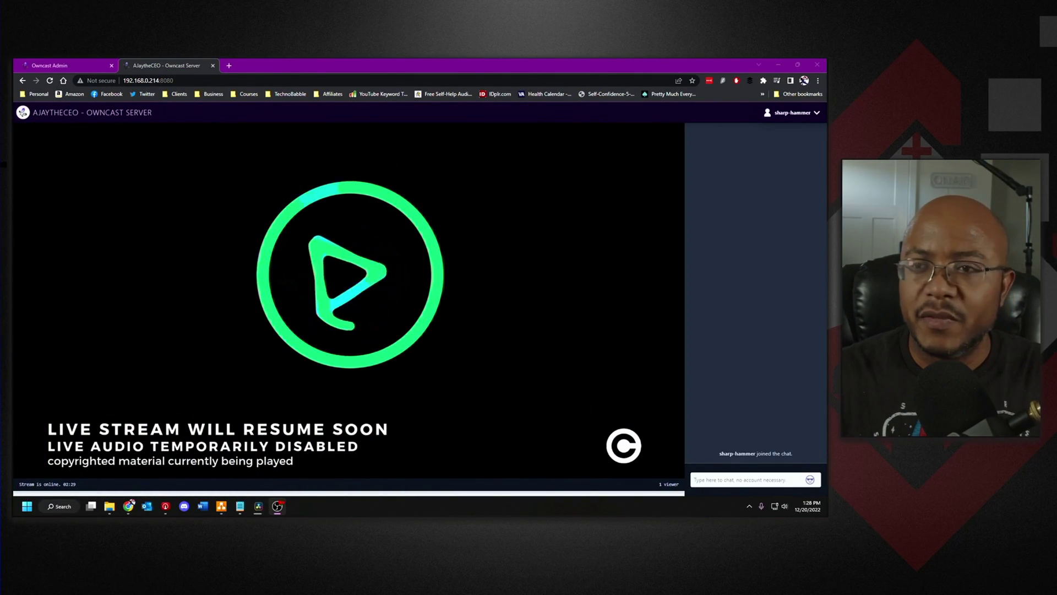
{"action": "mouse_move", "coordinate": [24, 338]}
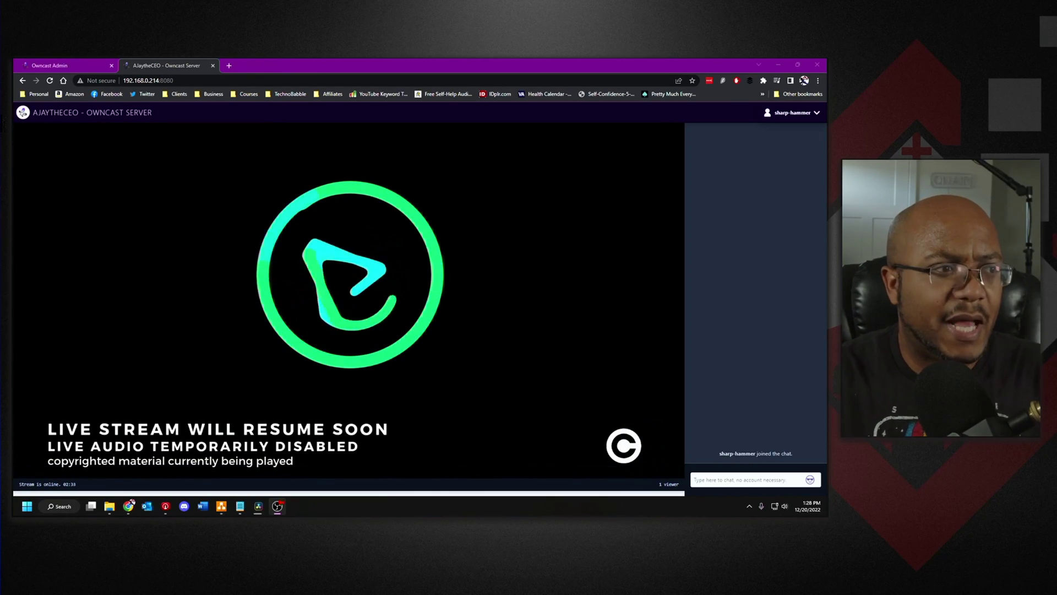
{"action": "key", "text": "alt+Tab"}
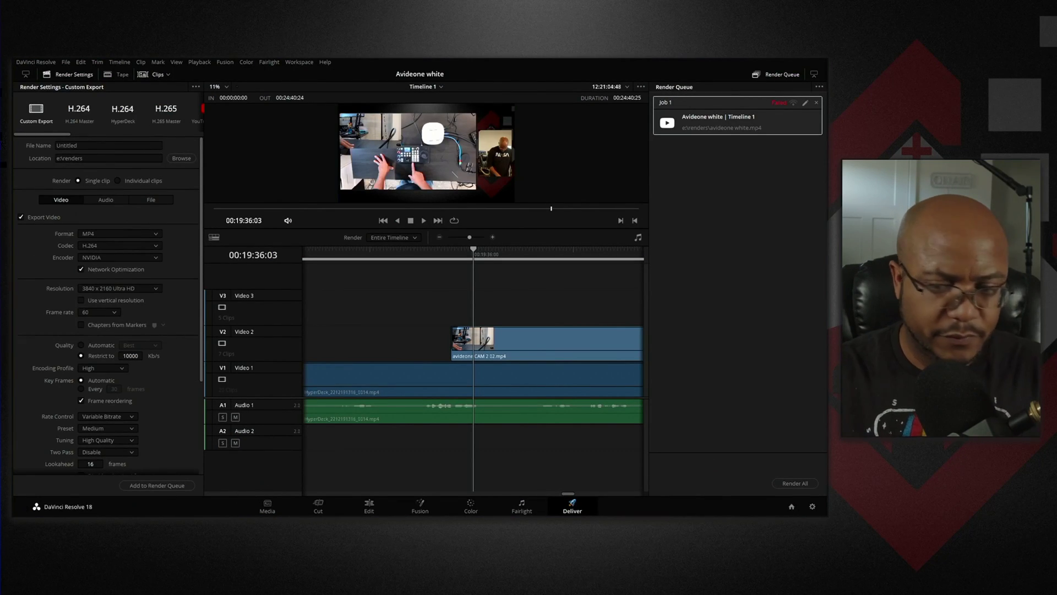
- Return from Resolve to the Chrome Owncast window now playing the Streaming scene
{"action": "key", "text": "super"}
{"action": "mouse_move", "coordinate": [131, 505]}
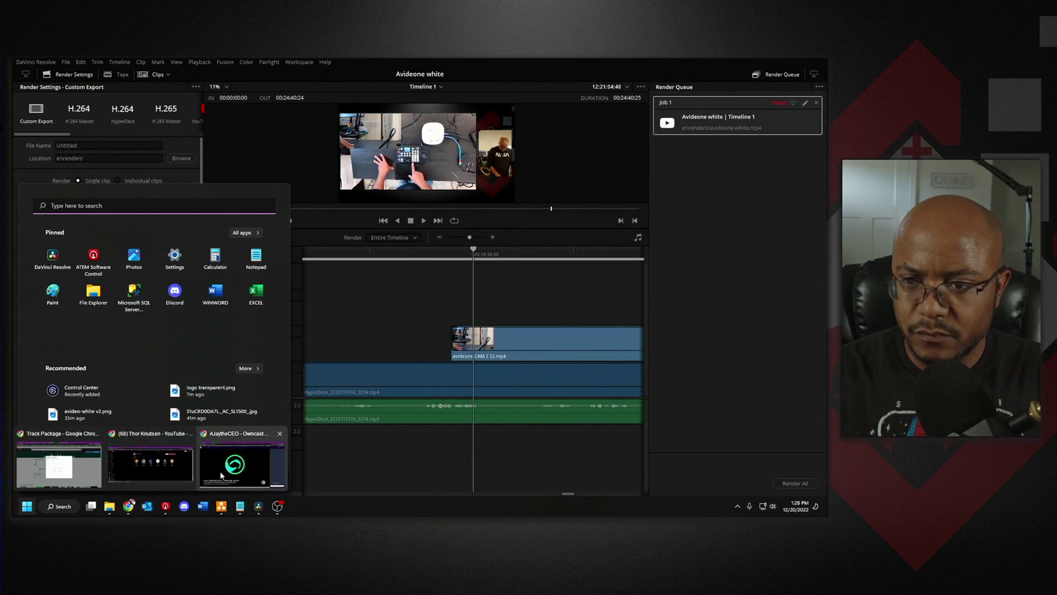
{"action": "left_click", "coordinate": [237, 465]}
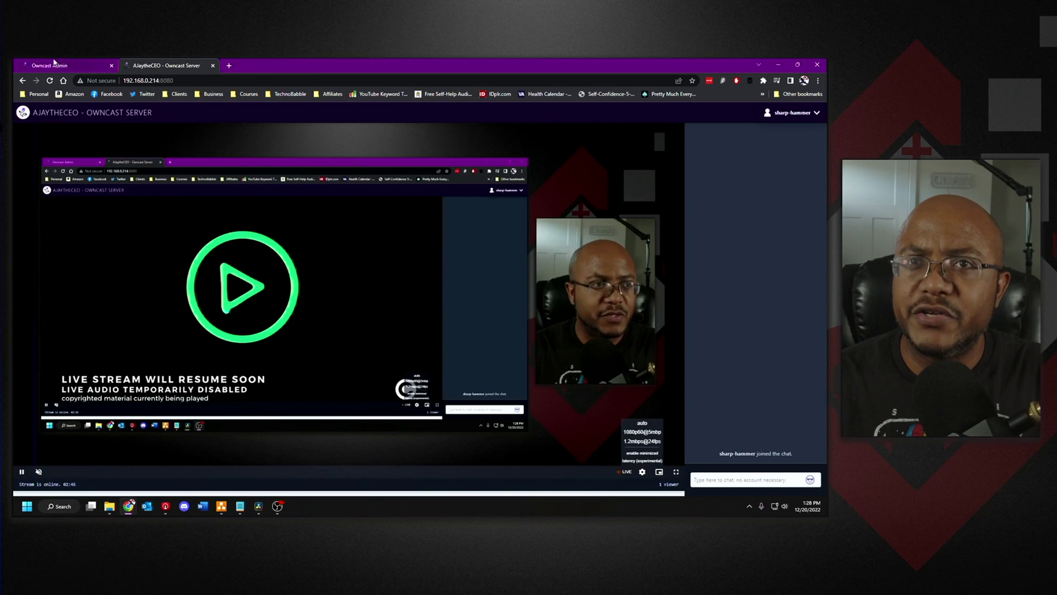
- Open Utilities > Hardware in the Owncast admin to see CPU 30%, memory 12%, disk 2%
{"action": "left_click", "coordinate": [93, 65]}
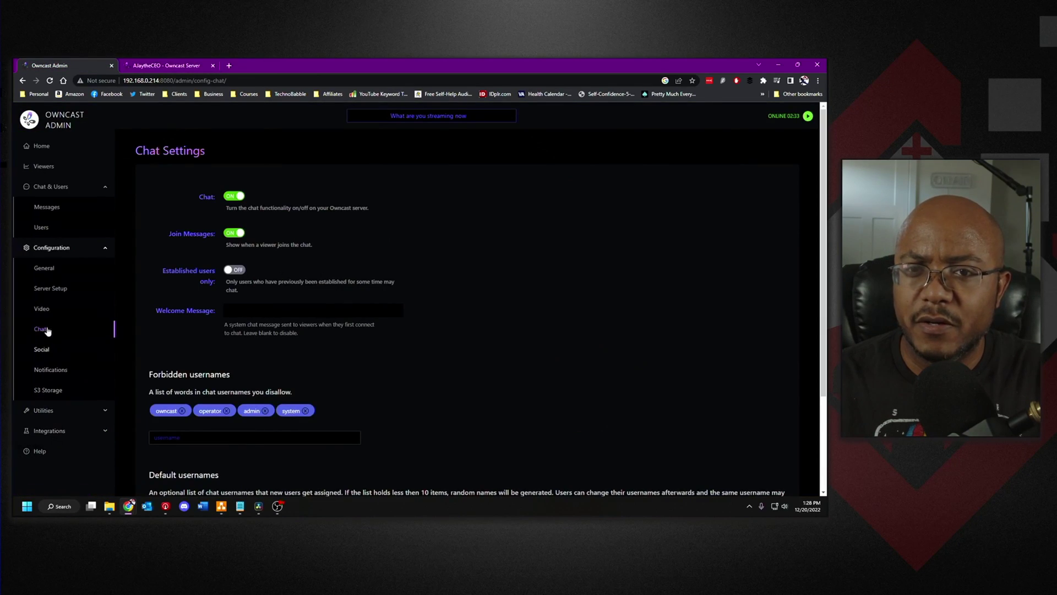
{"action": "left_click", "coordinate": [44, 410]}
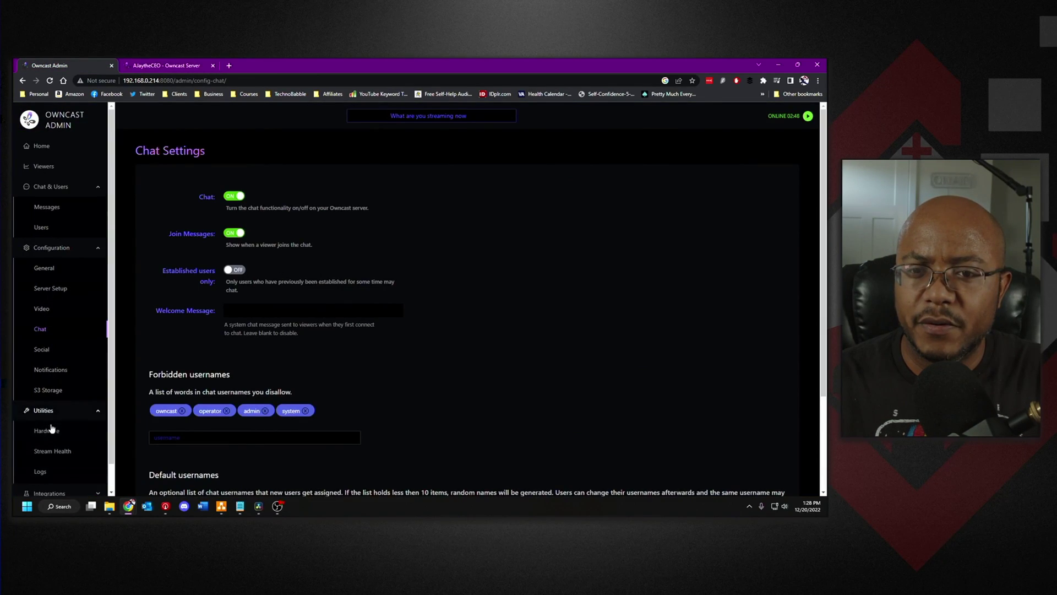
{"action": "left_click", "coordinate": [47, 432]}
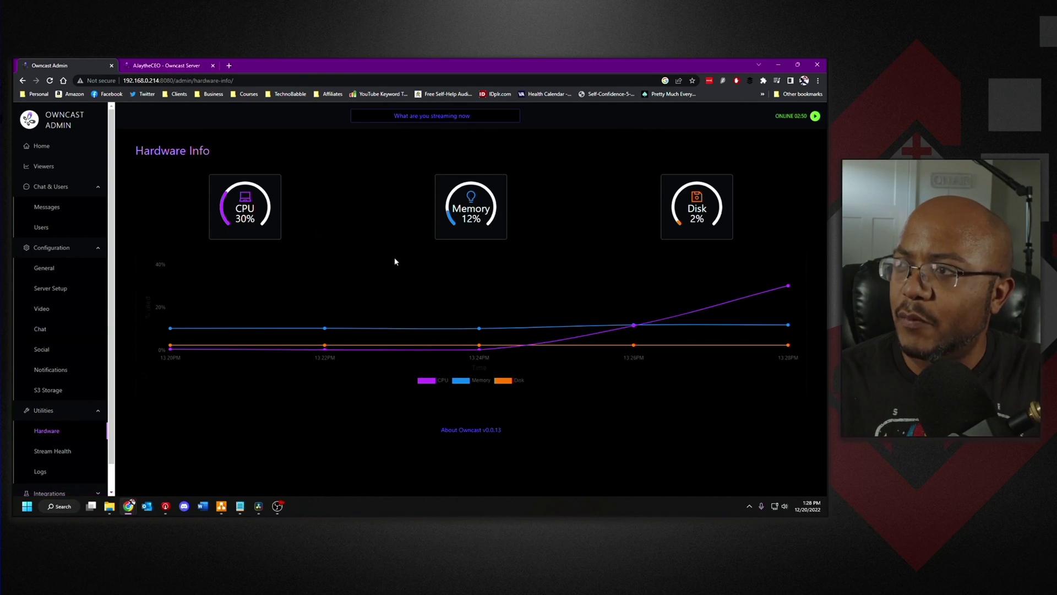